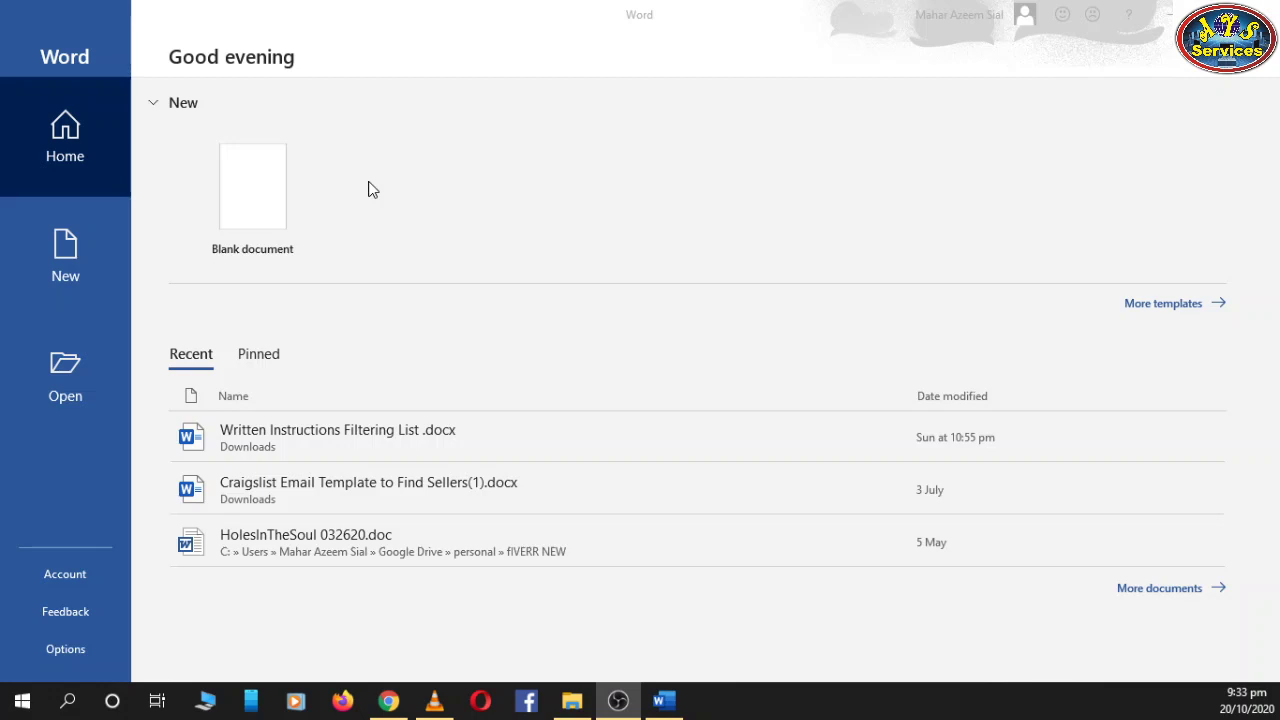
Step: Open a blank document, Document1, from Word's start screen
left_click(263, 206)
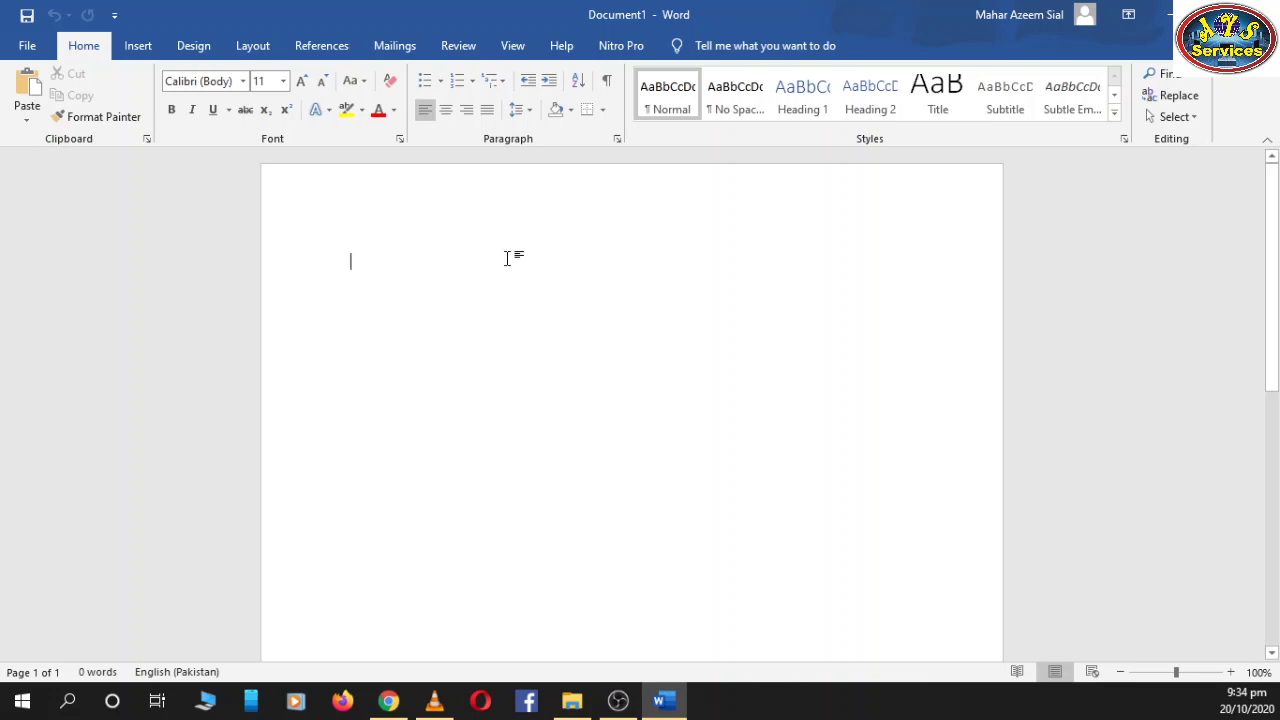
Step: Type asdadsadfsf and try Arial Black as its font
type("asdadsa")
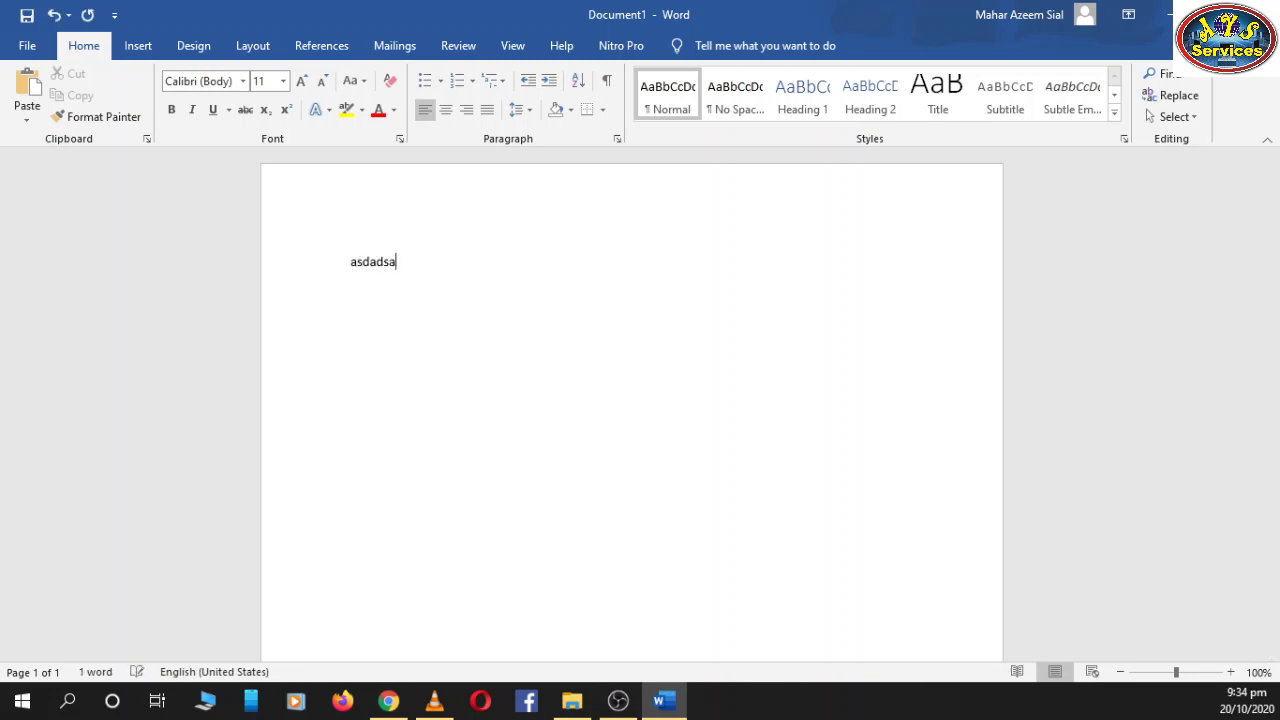
type("dfsf")
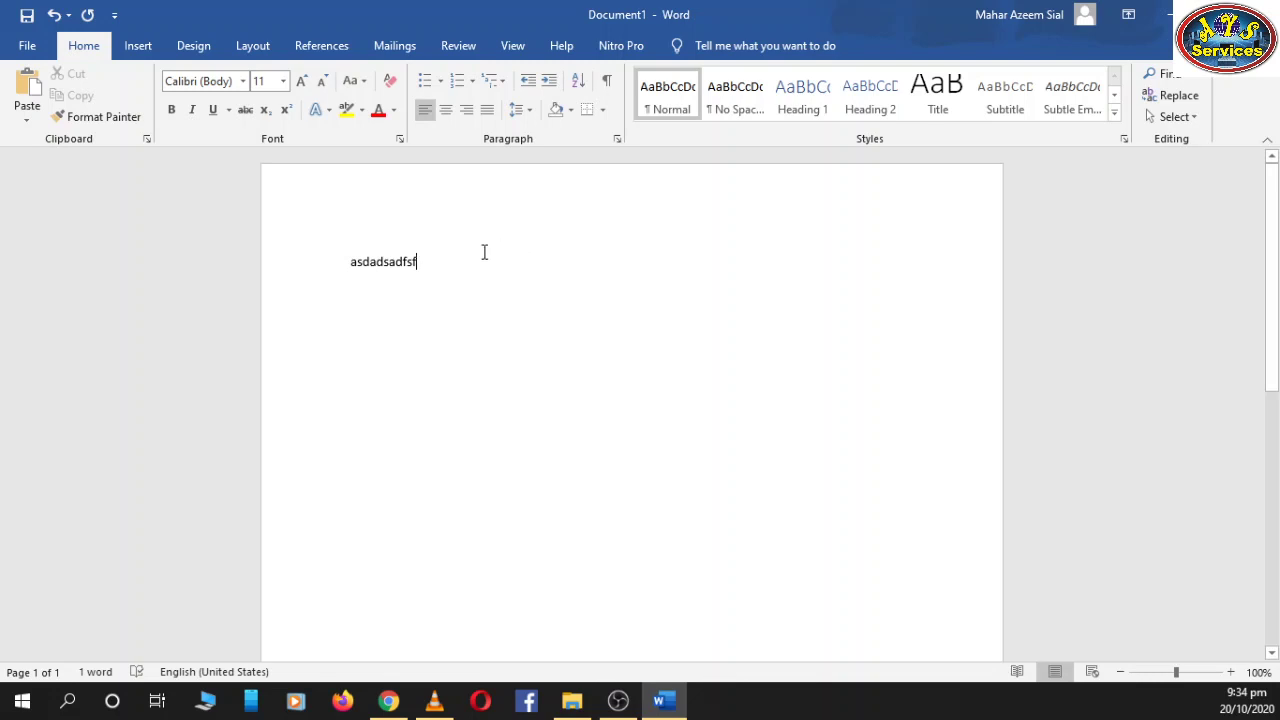
left_click(330, 261)
left_click(242, 84)
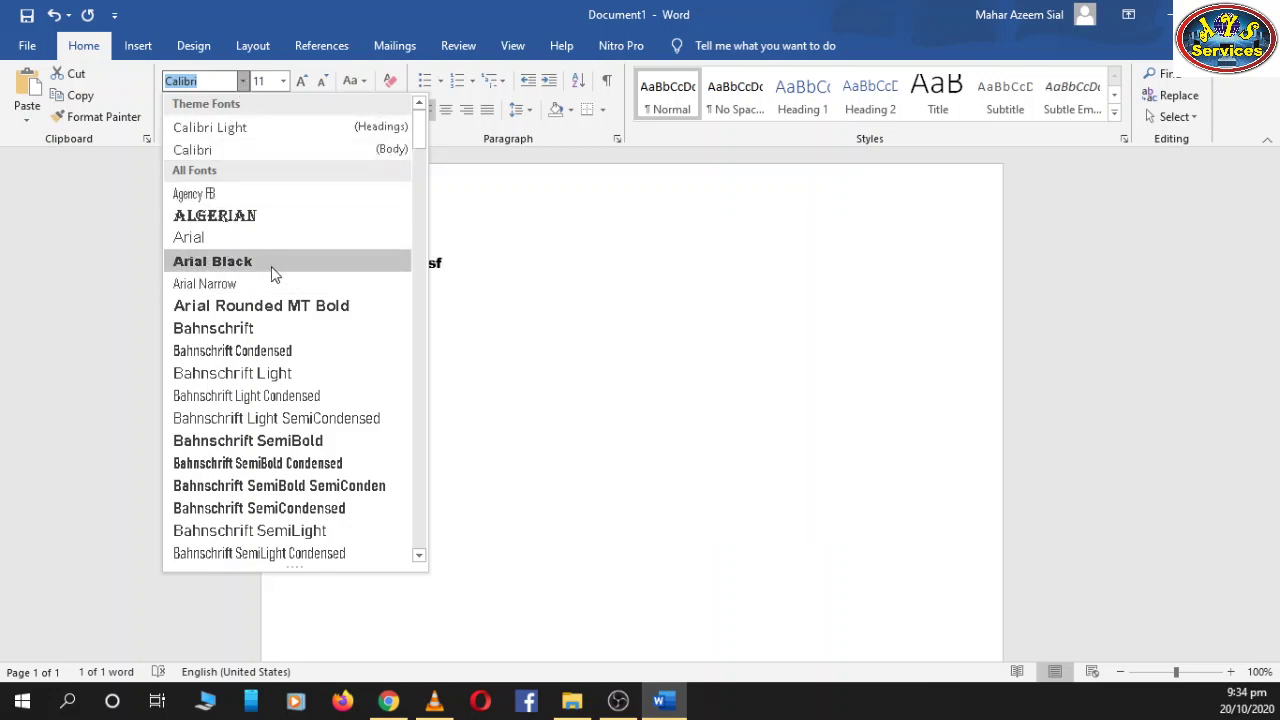
left_click(219, 262)
left_click(492, 321)
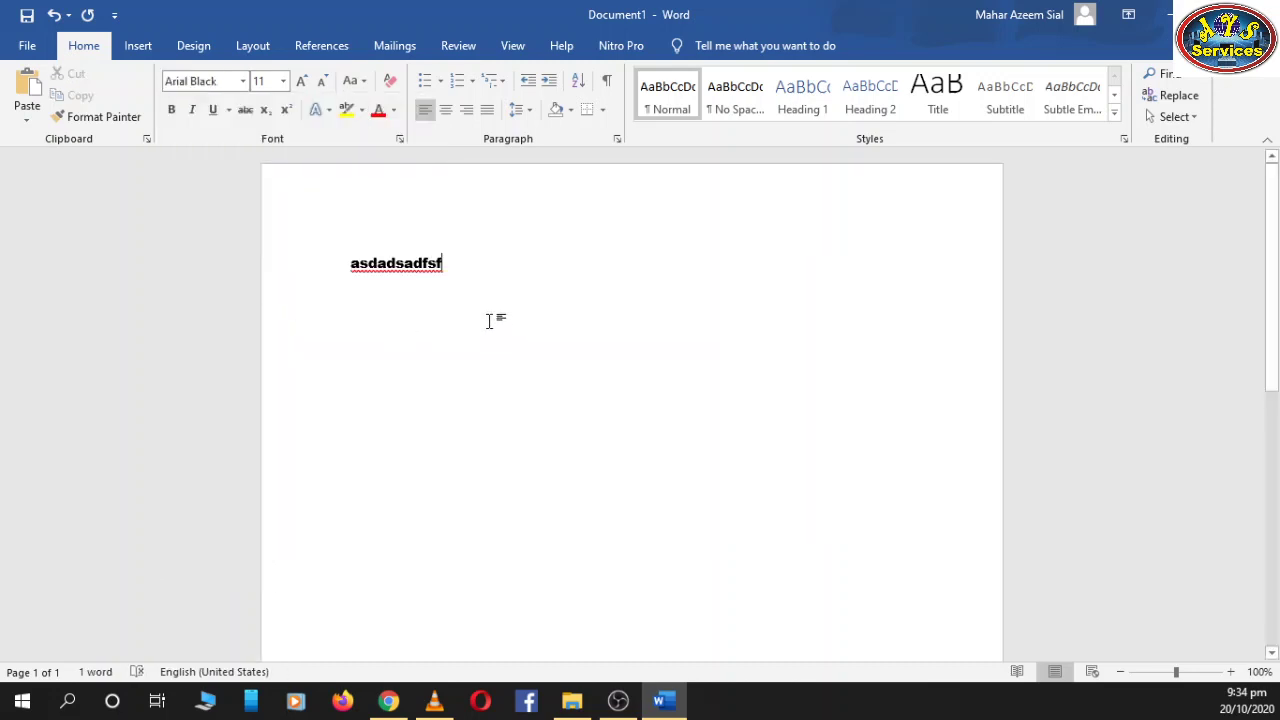
Step: Switch the asdadsadfsf line's font to Berlin Sans FB and reselect it
left_click(308, 272)
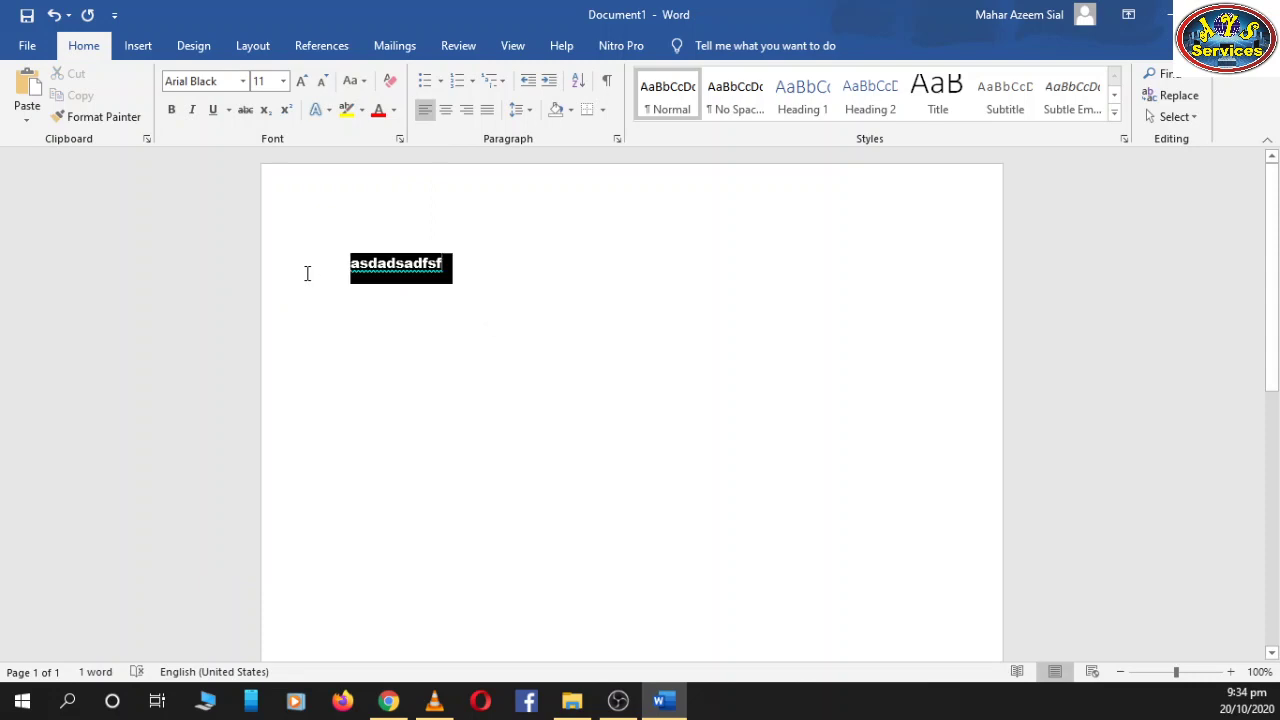
left_click(238, 83)
left_click(242, 81)
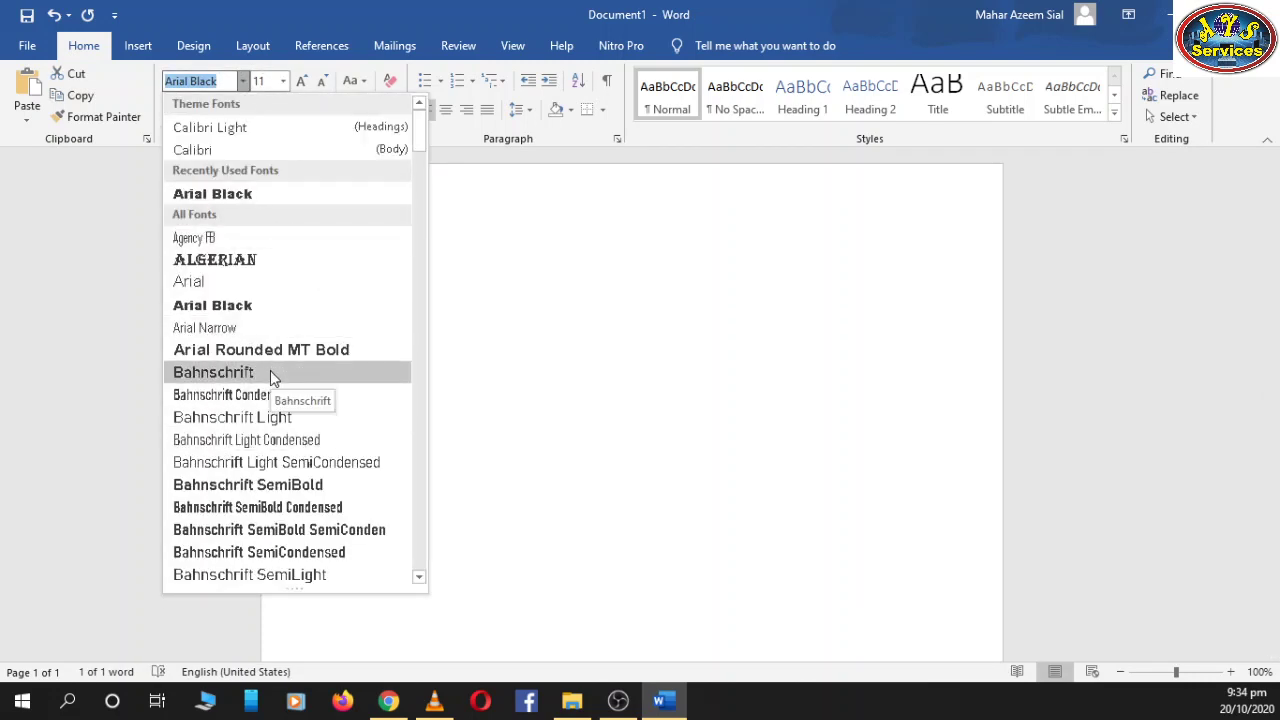
scroll(320, 450, "down", 2)
scroll(320, 450, "down", 2)
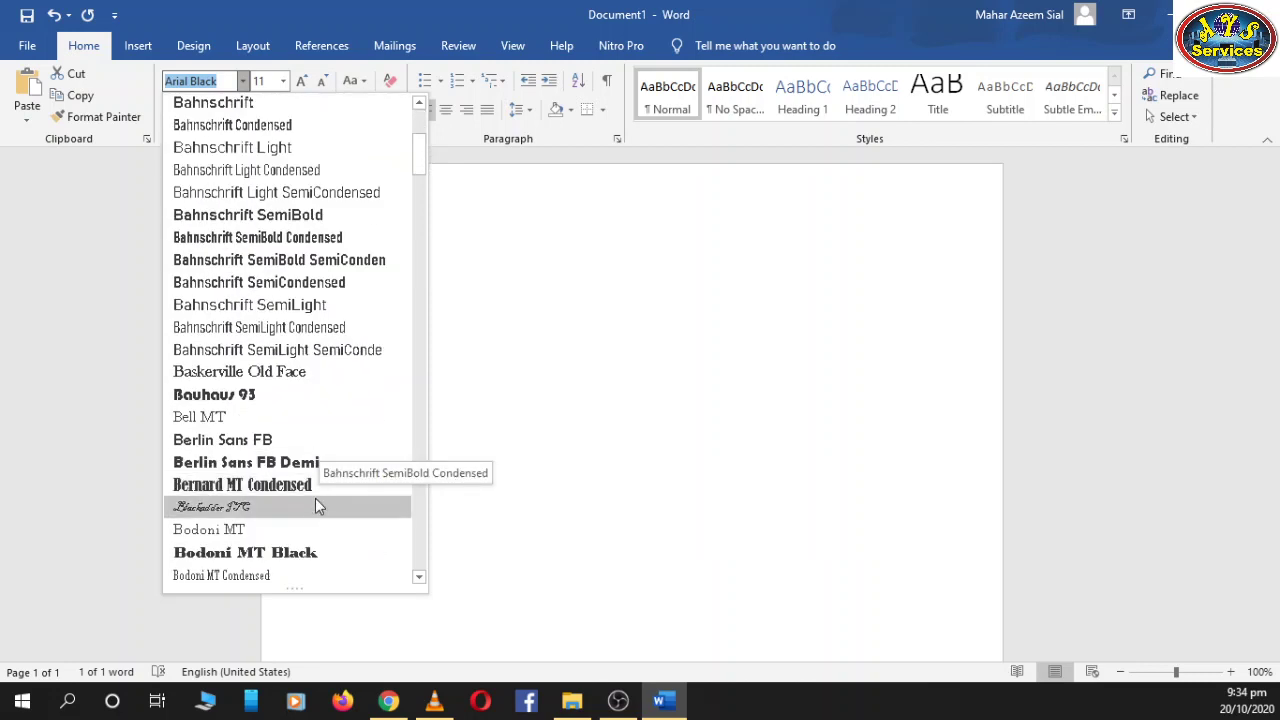
left_click(280, 465)
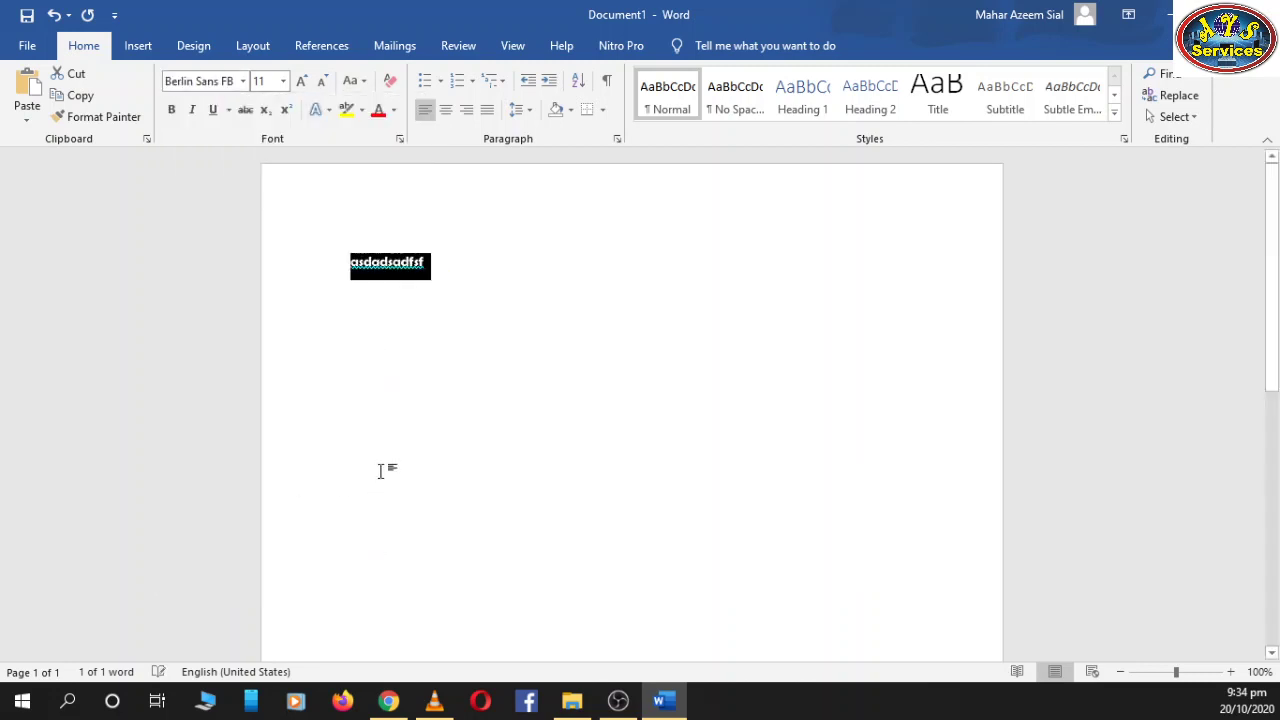
left_click(409, 369)
left_click_drag(440, 262, 340, 268)
Step: Set the asdadsadfsf text to 20 point
left_click(450, 270)
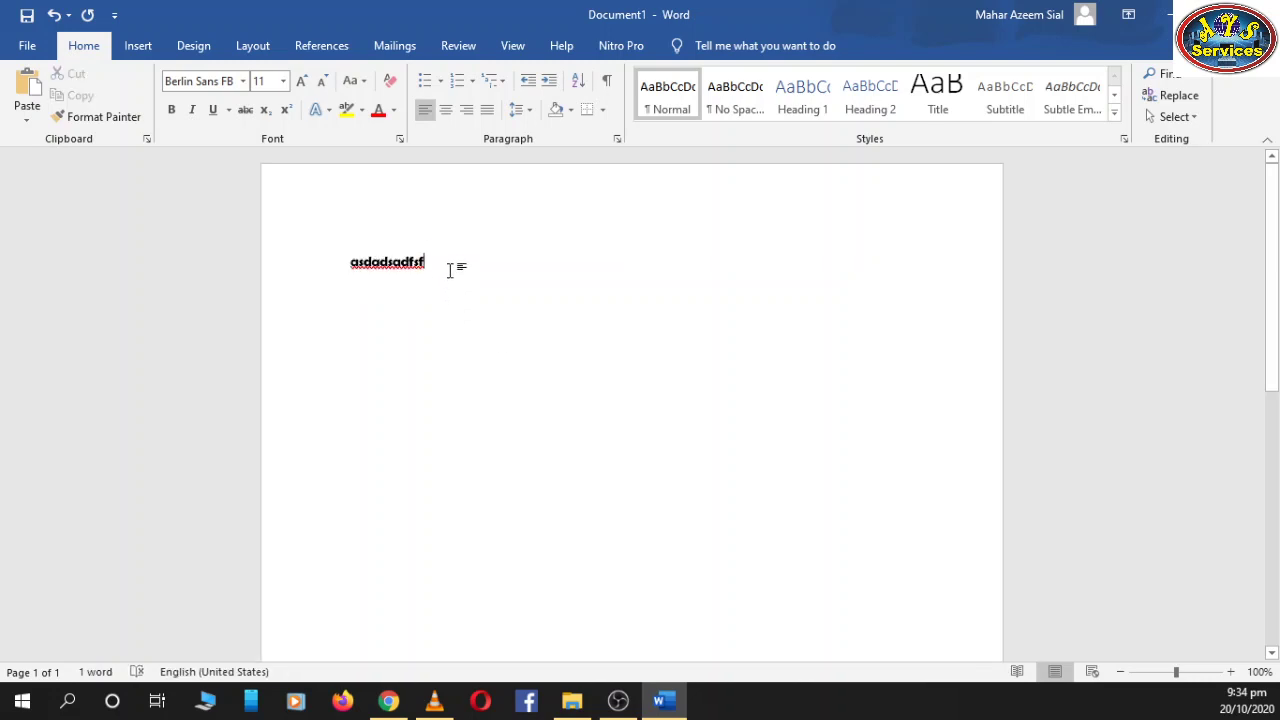
left_click(284, 81)
left_click(254, 197)
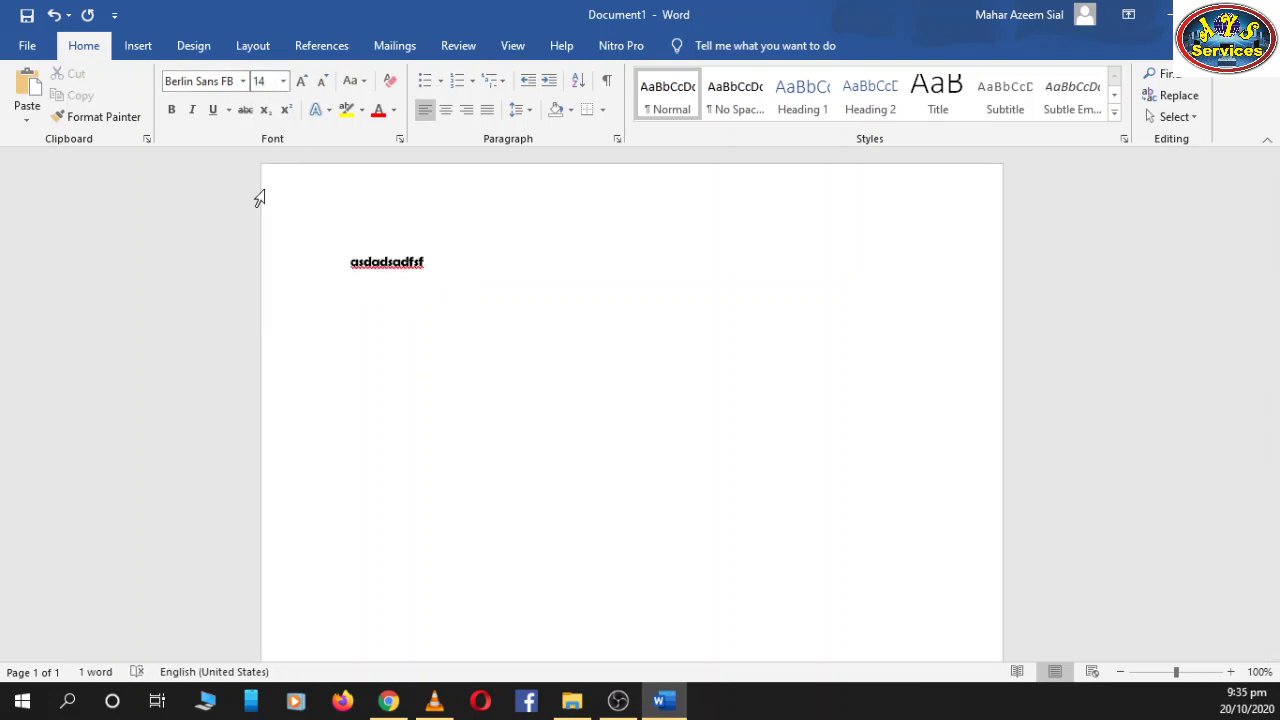
left_click_drag(438, 270, 343, 280)
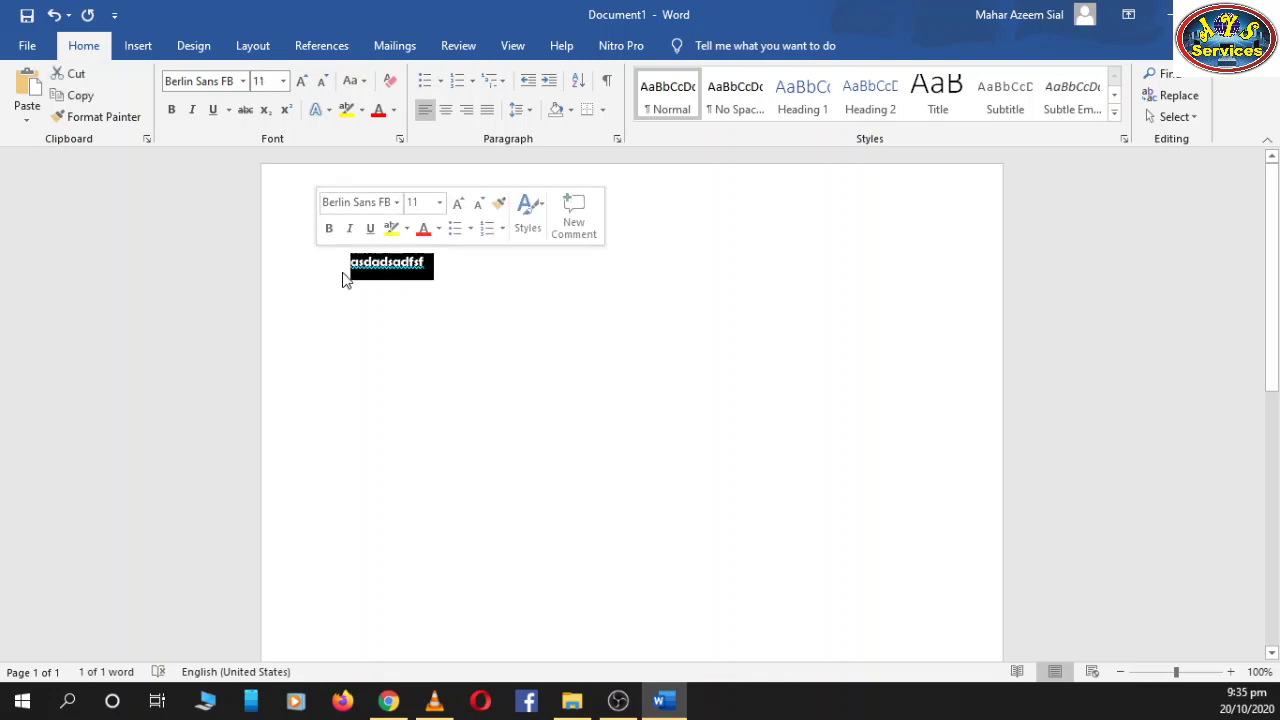
left_click(284, 81)
left_click(264, 247)
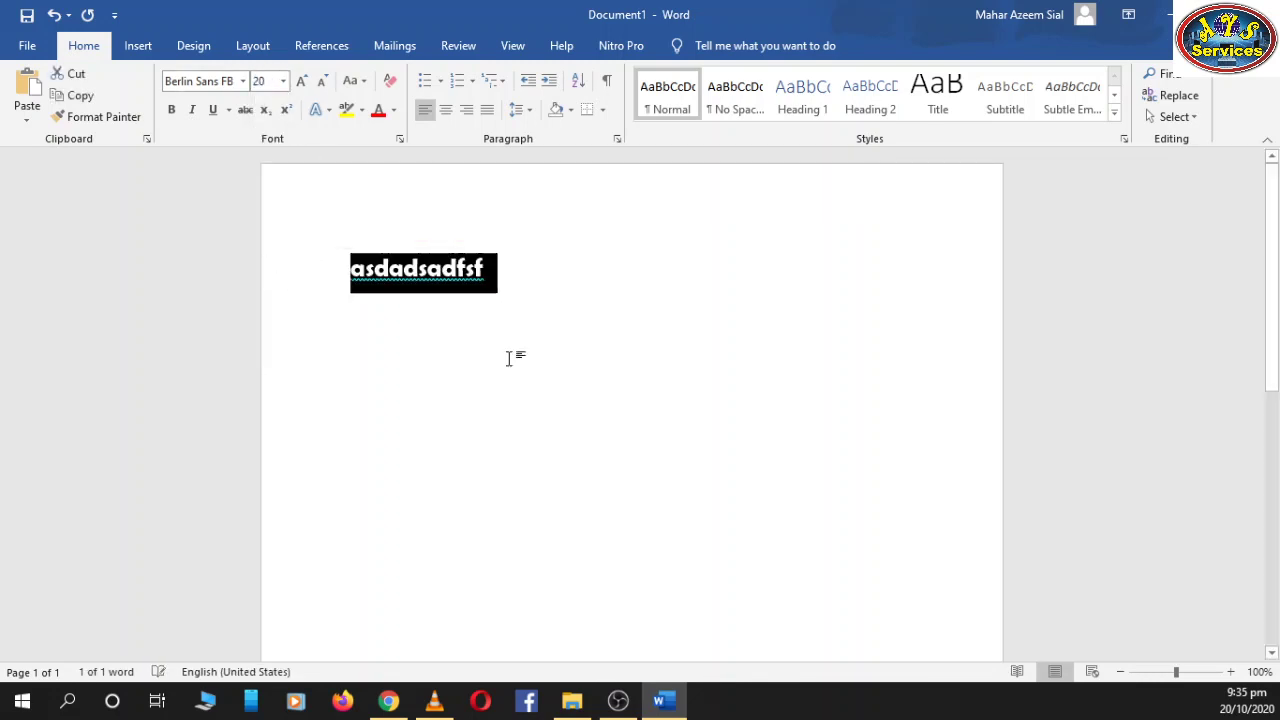
left_click(508, 357)
Step: Raise the asdadsadfsf text to 24, then 72 point
left_click(284, 81)
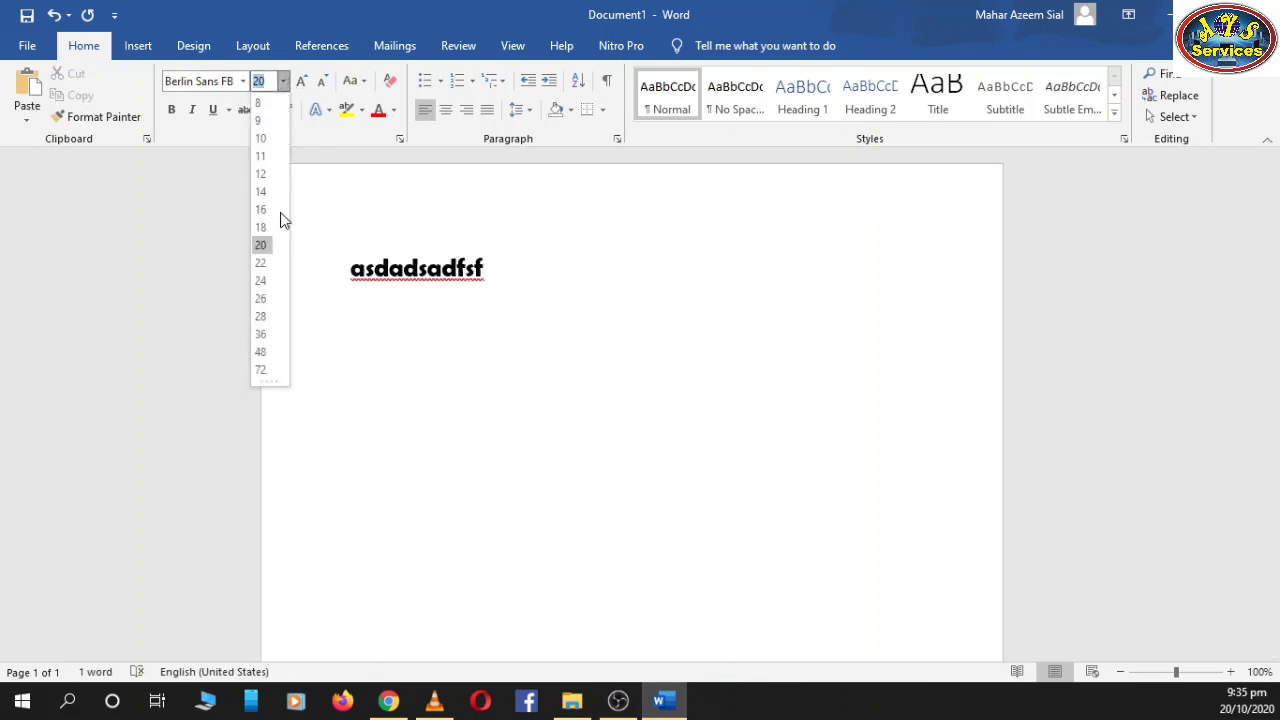
left_click(260, 280)
left_click_drag(488, 270, 323, 271)
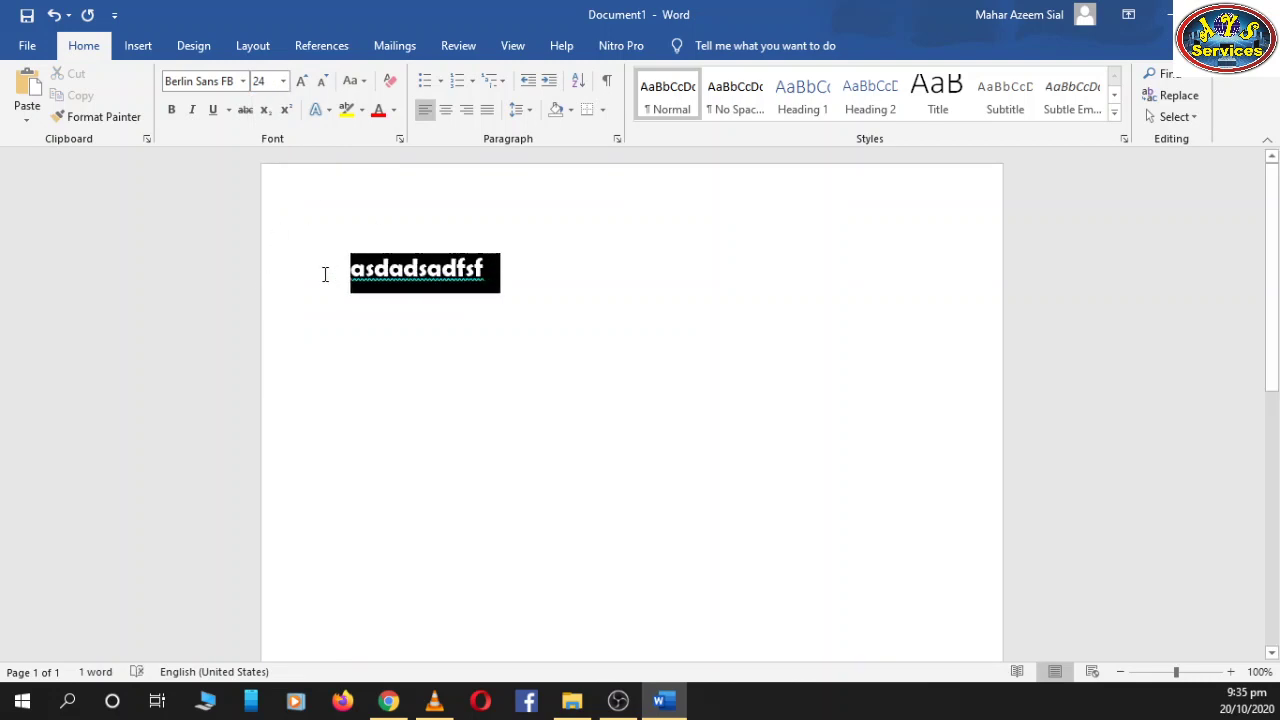
left_click(281, 84)
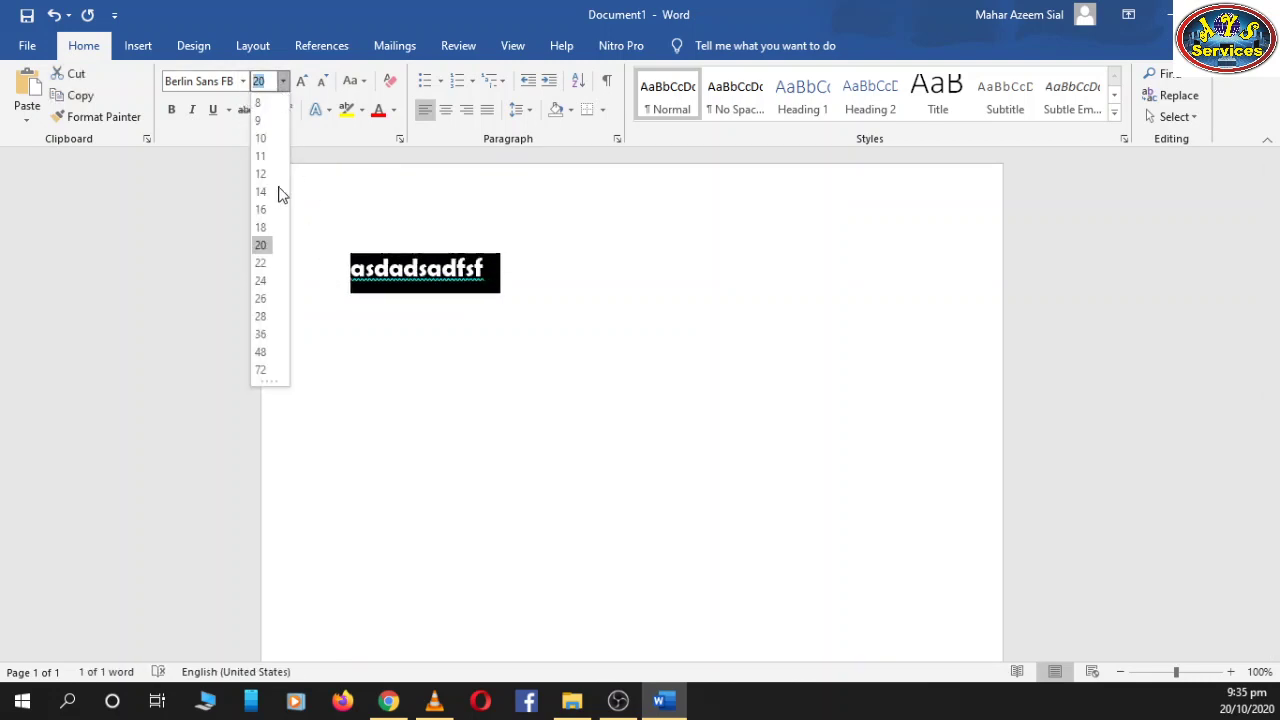
left_click(262, 369)
left_click(730, 422)
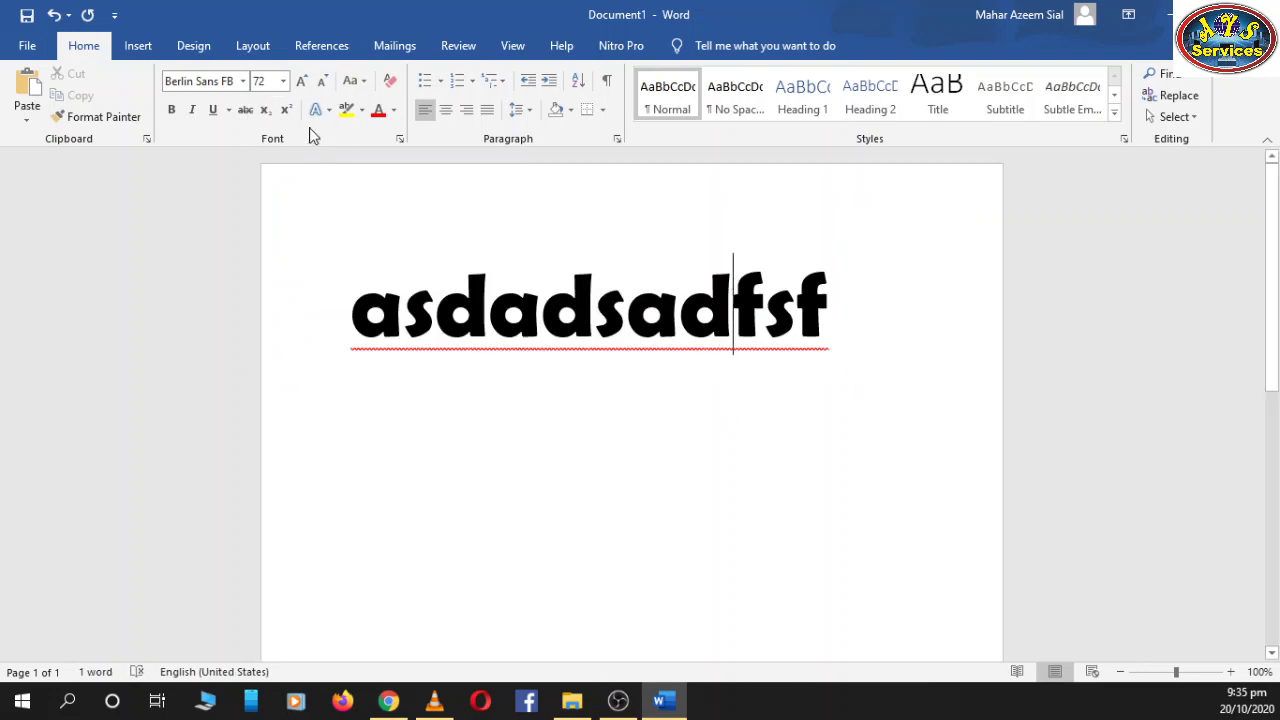
left_click_drag(851, 311, 352, 310)
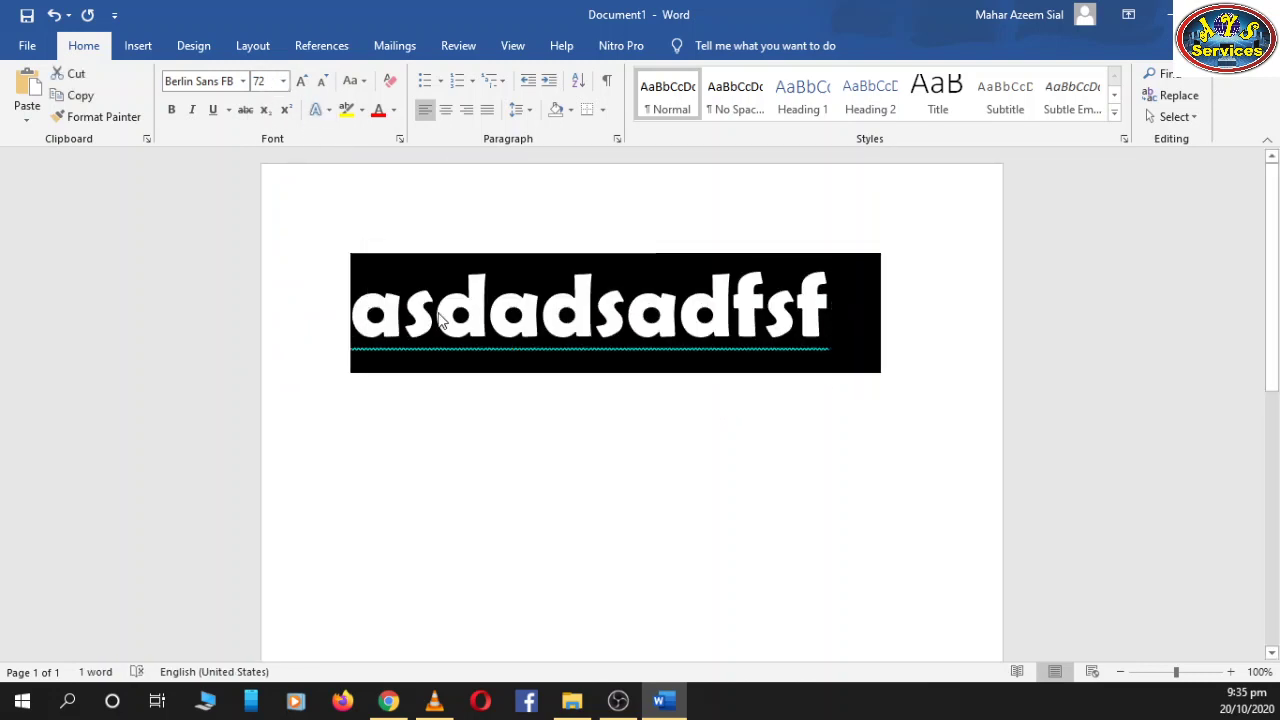
Step: Keep the asdadsadfsf line at 72 point without bold, italic or underline, and show the paragraph styles gallery
right_click(440, 311)
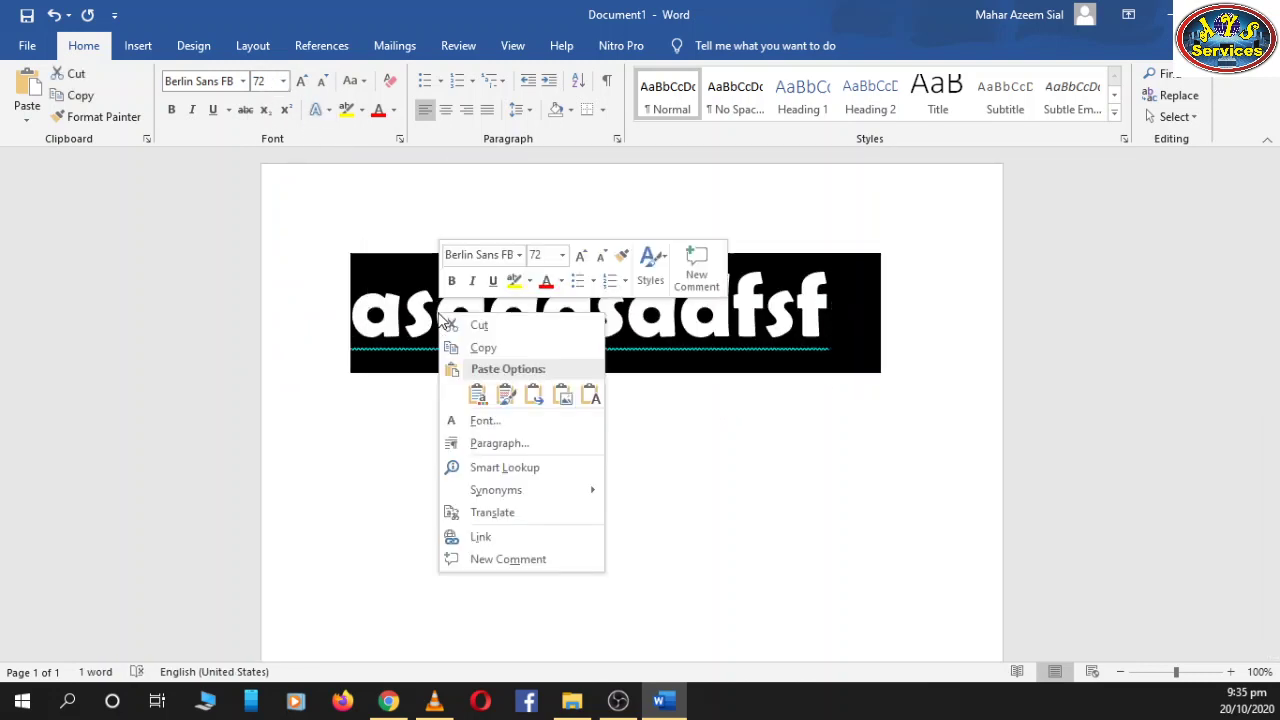
left_click(562, 256)
left_click(562, 256)
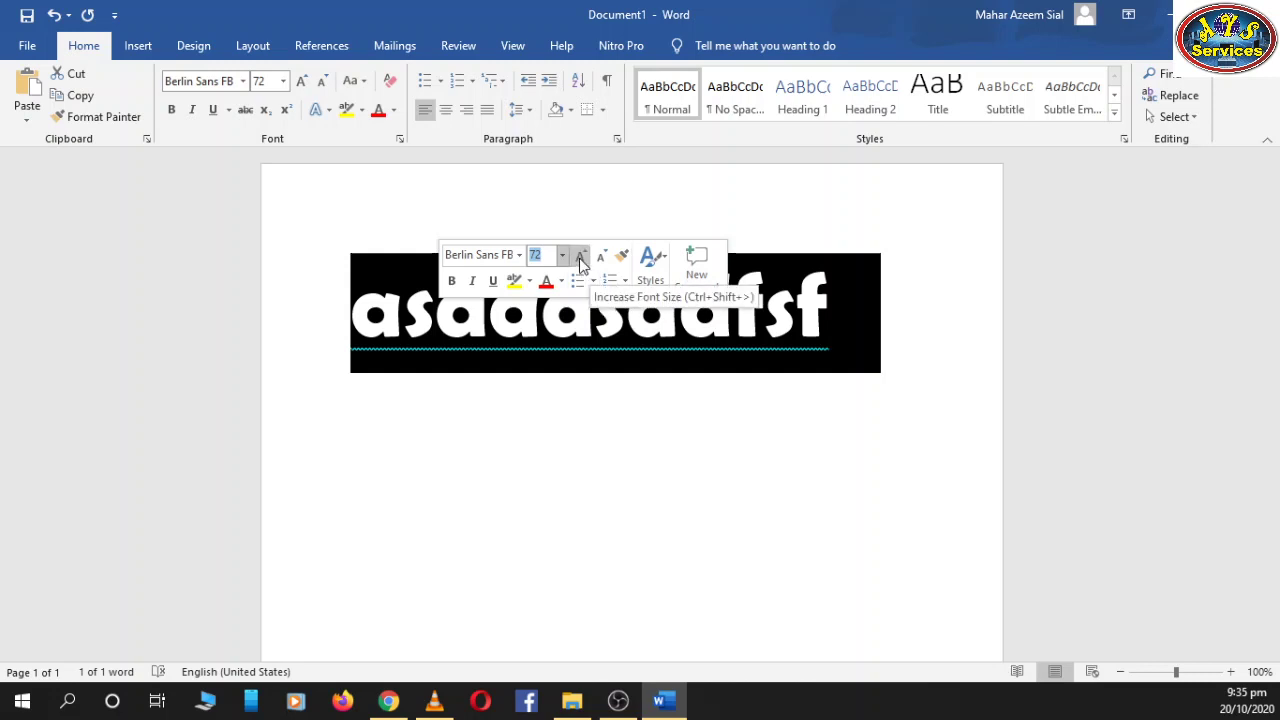
left_click(472, 281)
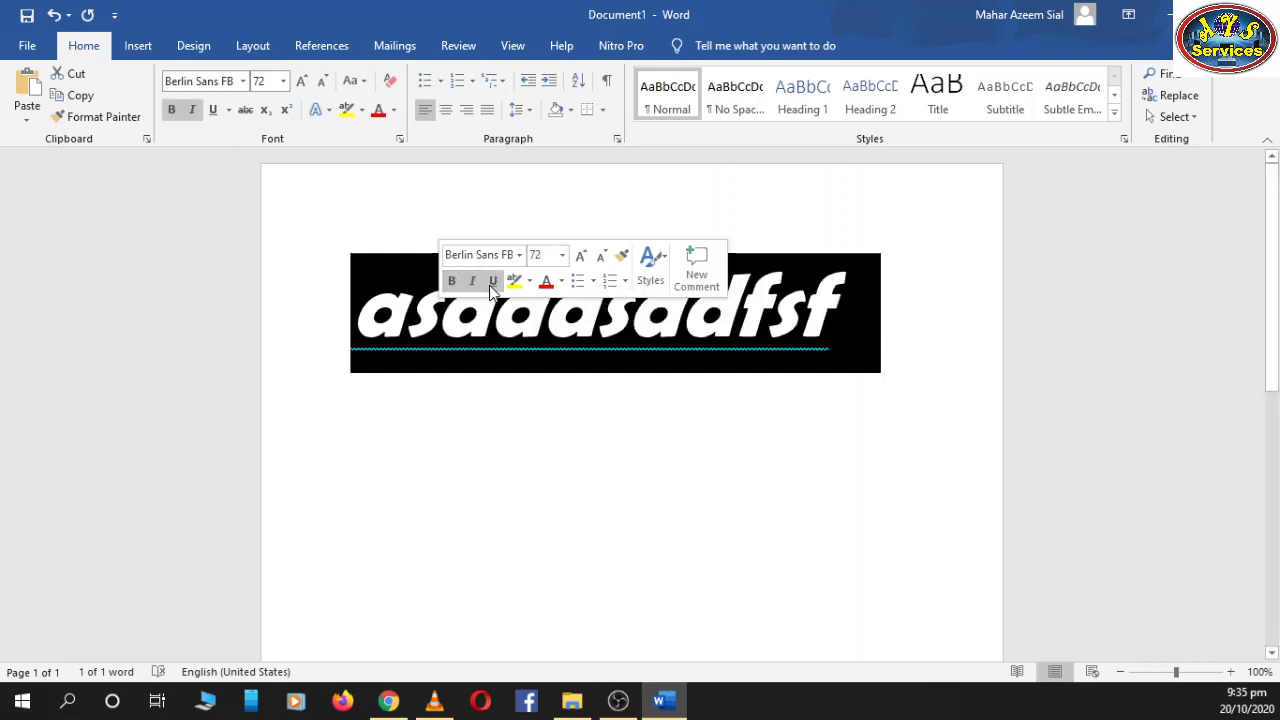
left_click(492, 281)
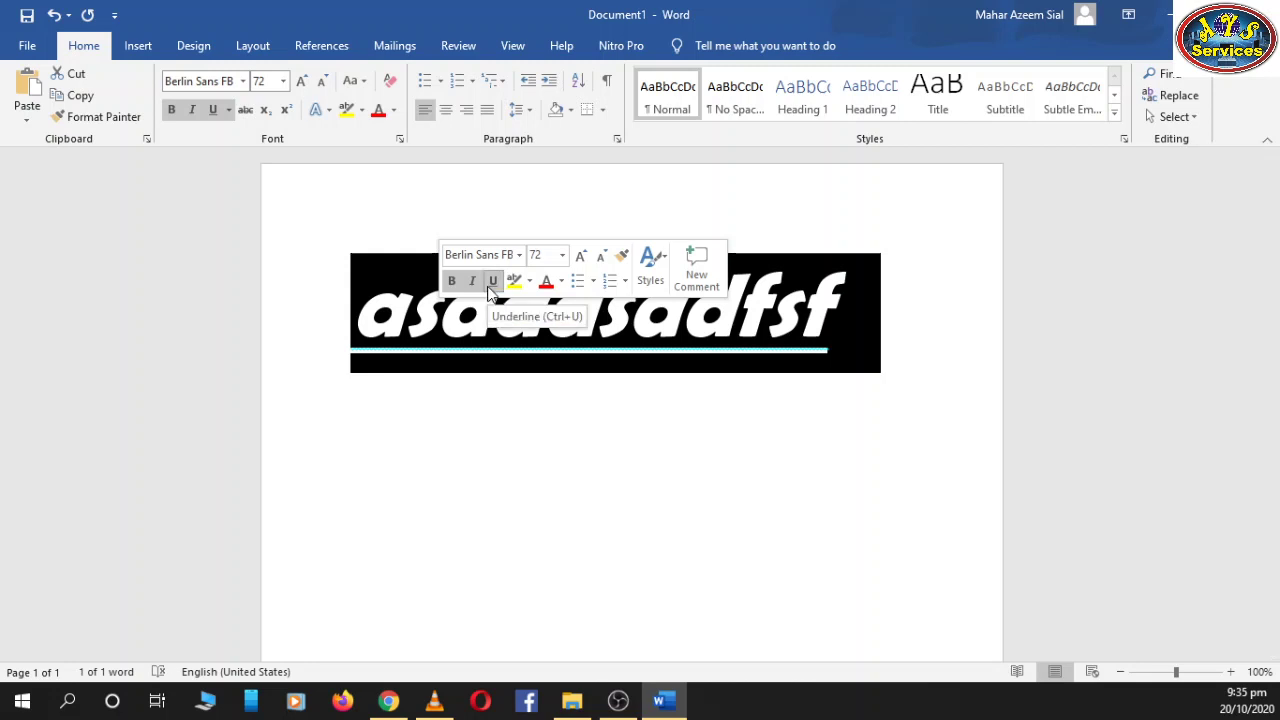
left_click(492, 281)
left_click(472, 281)
left_click(451, 281)
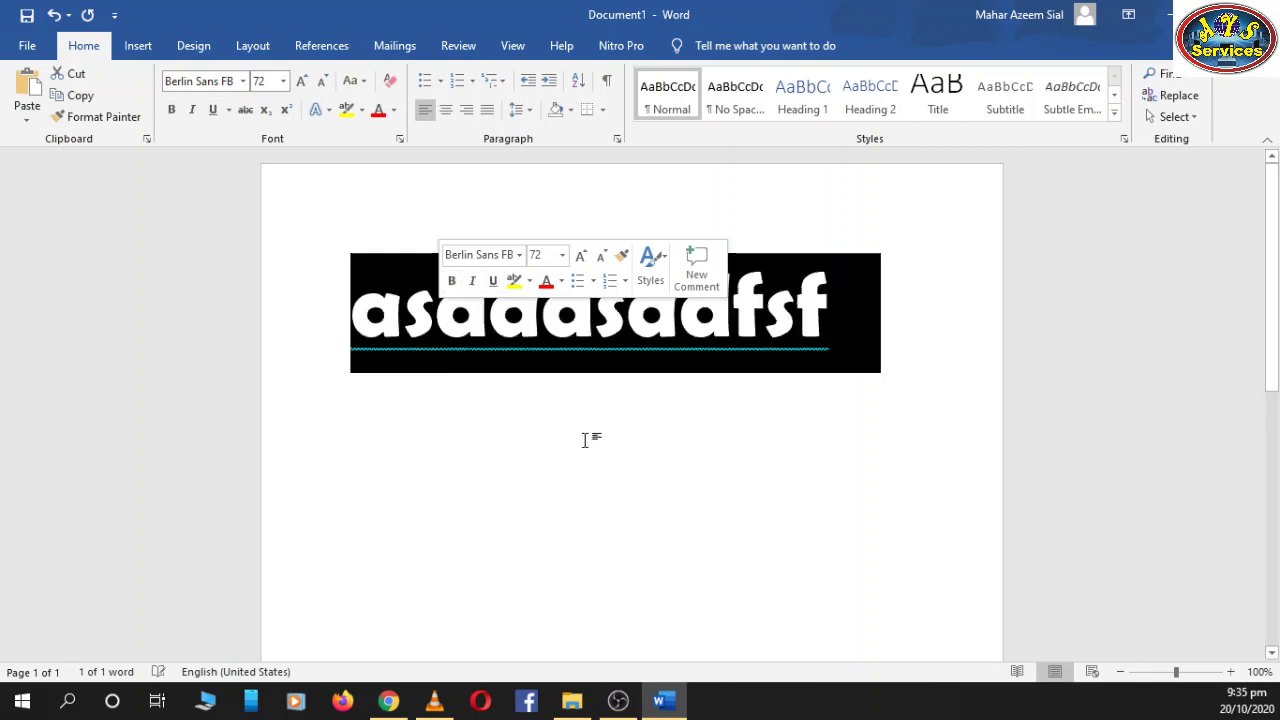
left_click(585, 440)
left_click_drag(854, 317, 383, 338)
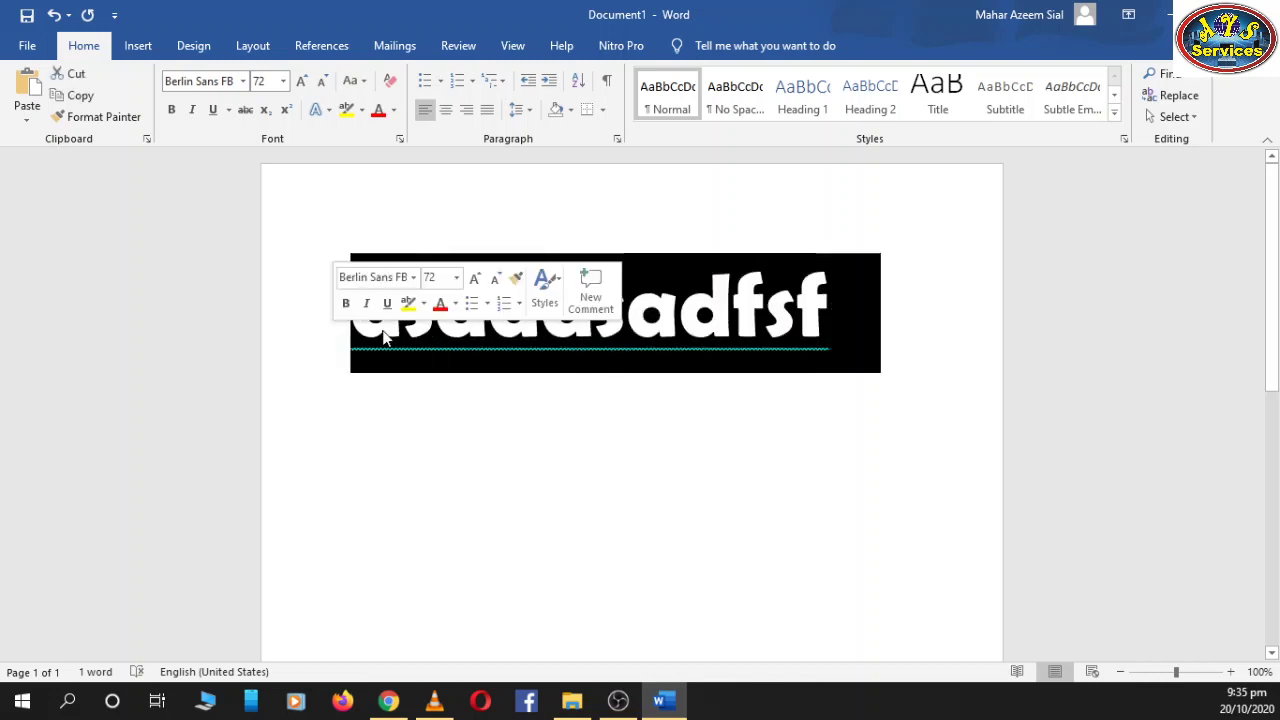
left_click(556, 290)
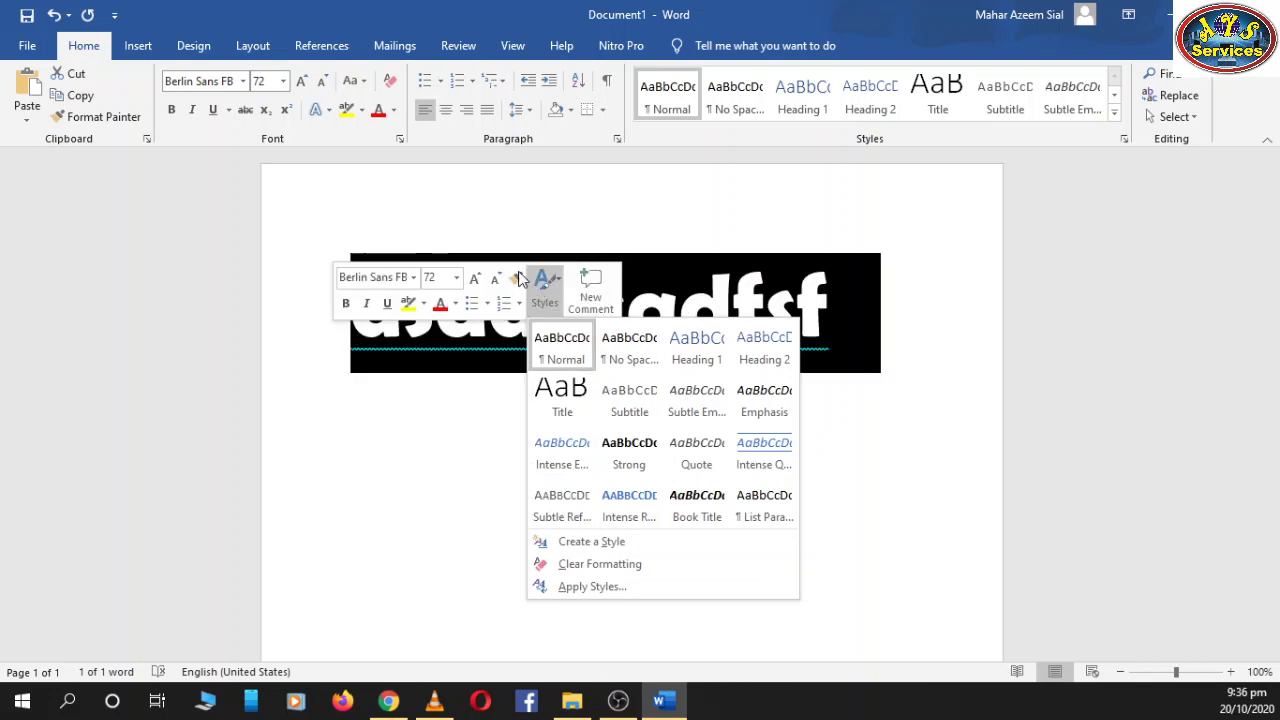
Step: Turn the Asdadsadfs line into a filled-dot bulleted item
left_click(487, 305)
left_click(487, 305)
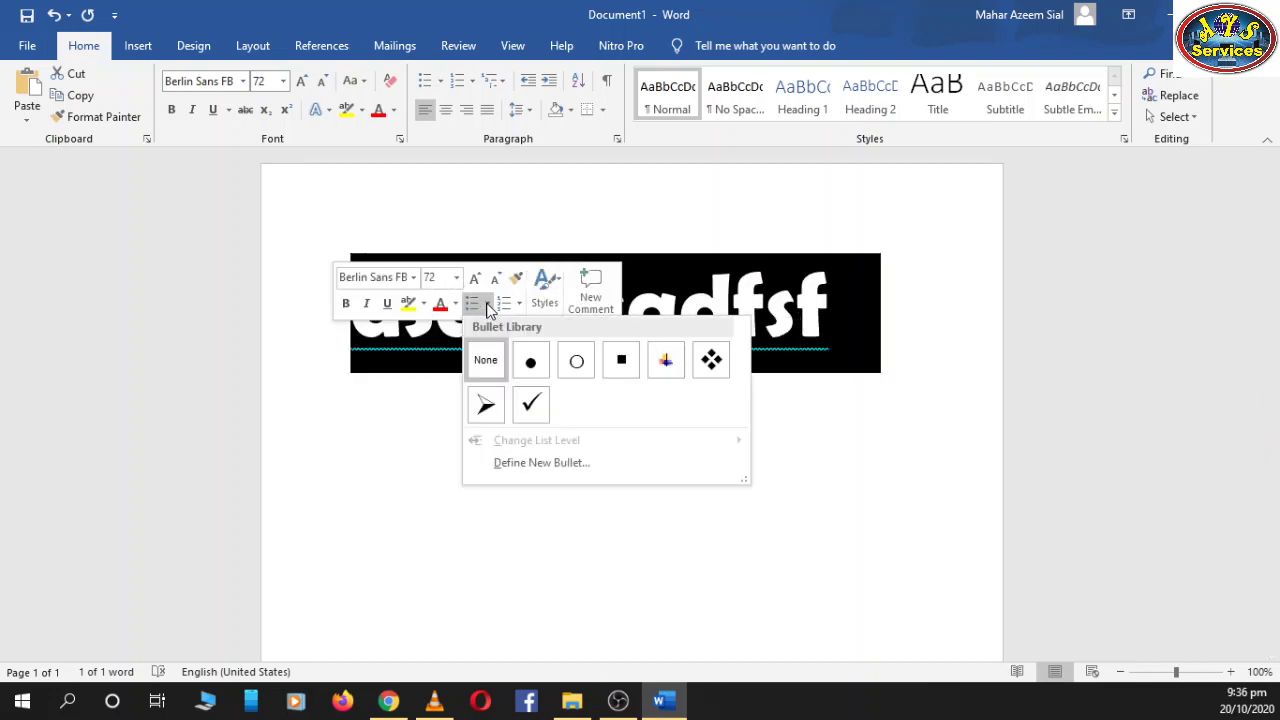
left_click(530, 361)
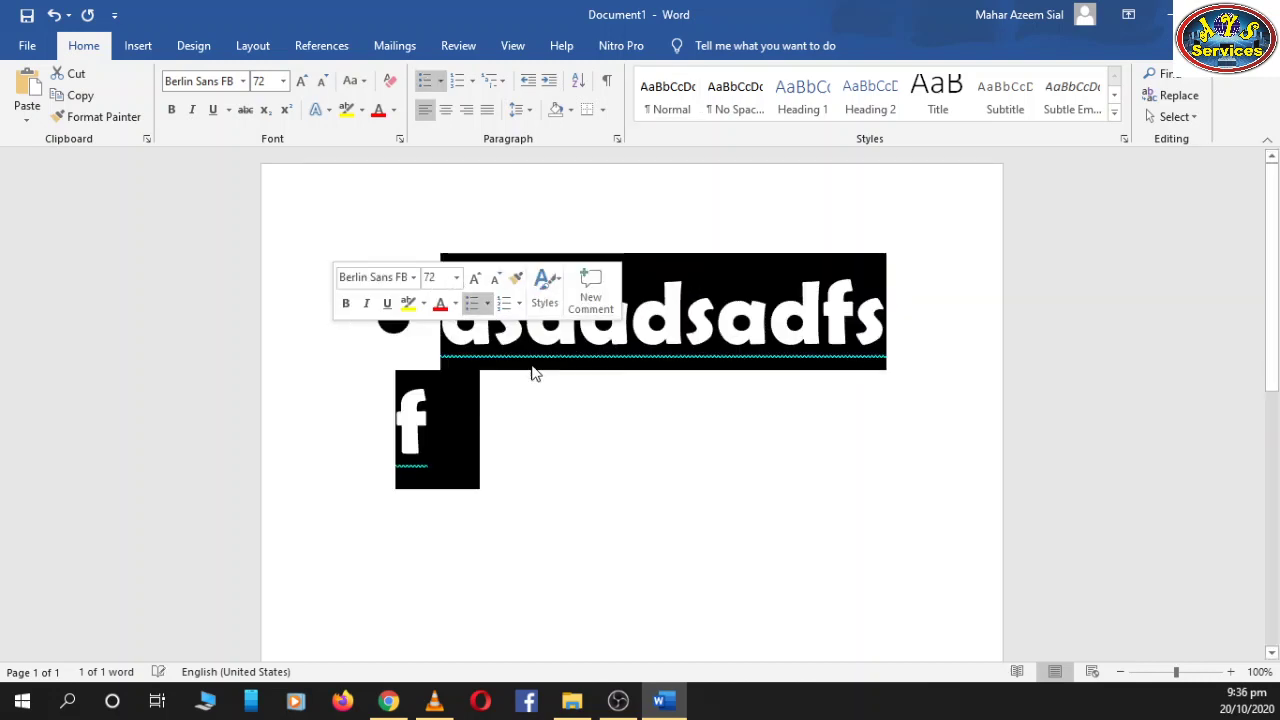
left_click(600, 431)
key("Return")
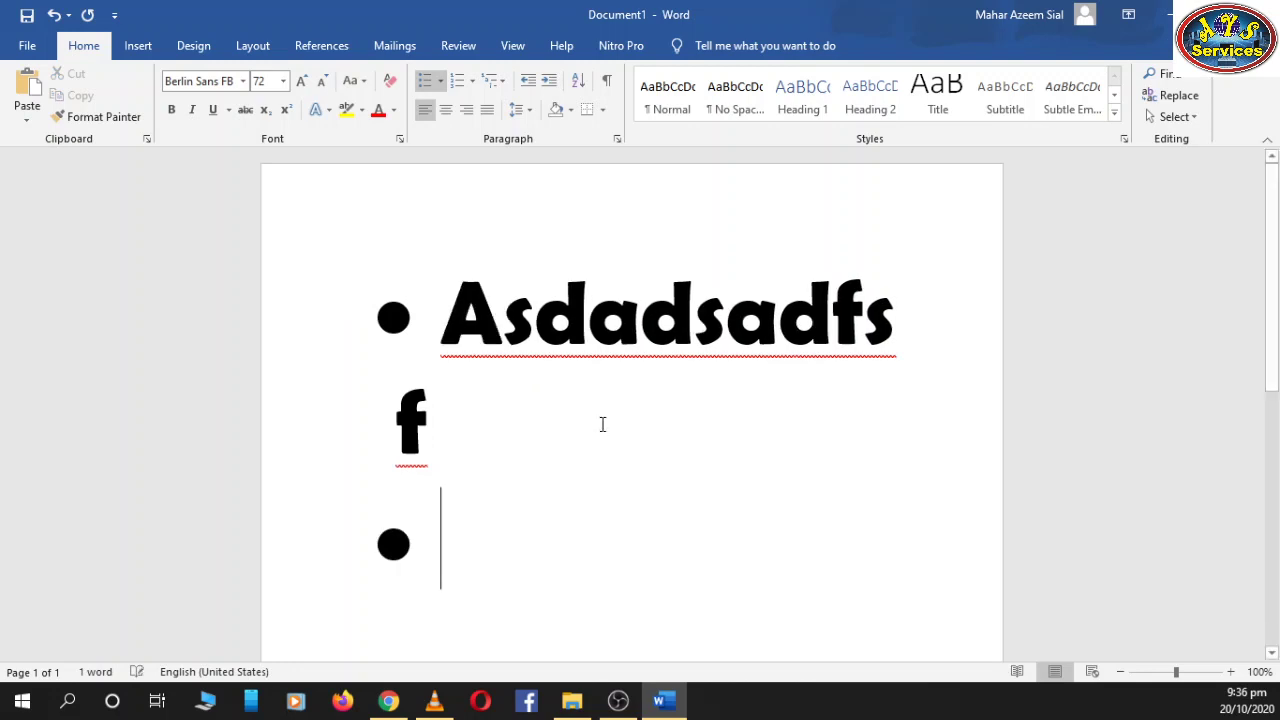
key("Return")
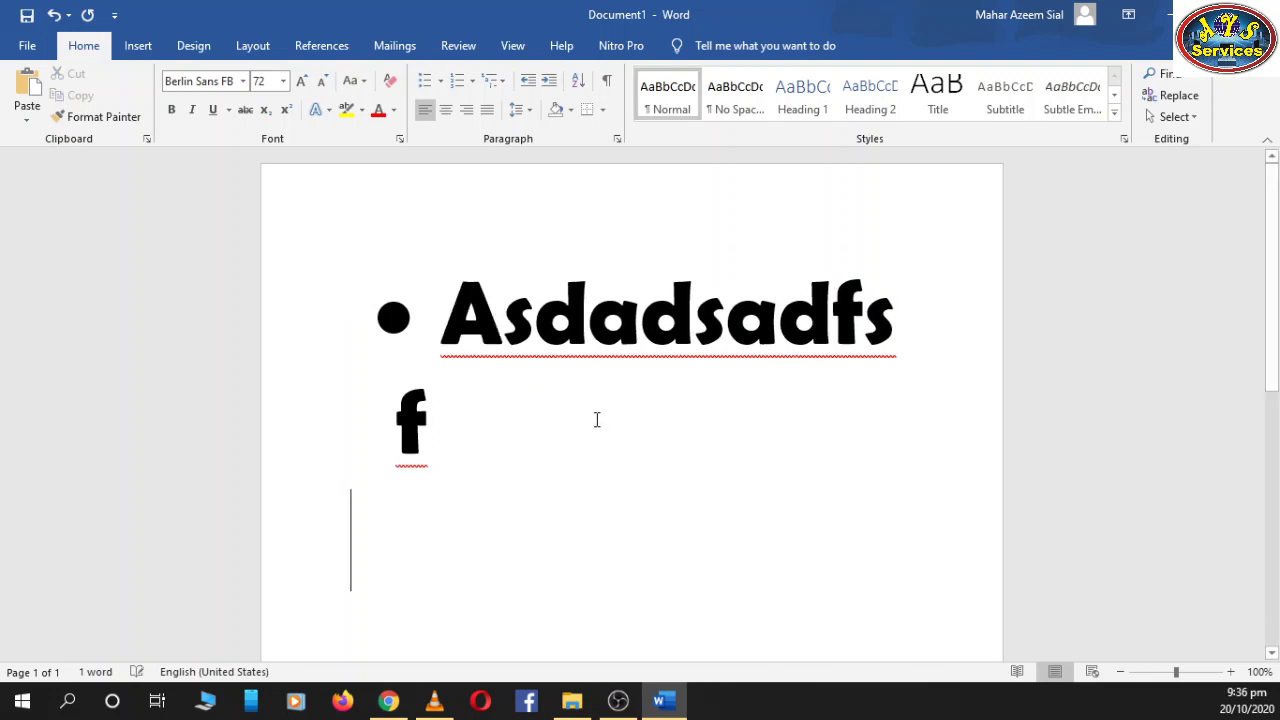
Step: Type Fh and Hf lines, then backspace them away to Asdadsadfs
type("fh")
key("Return")
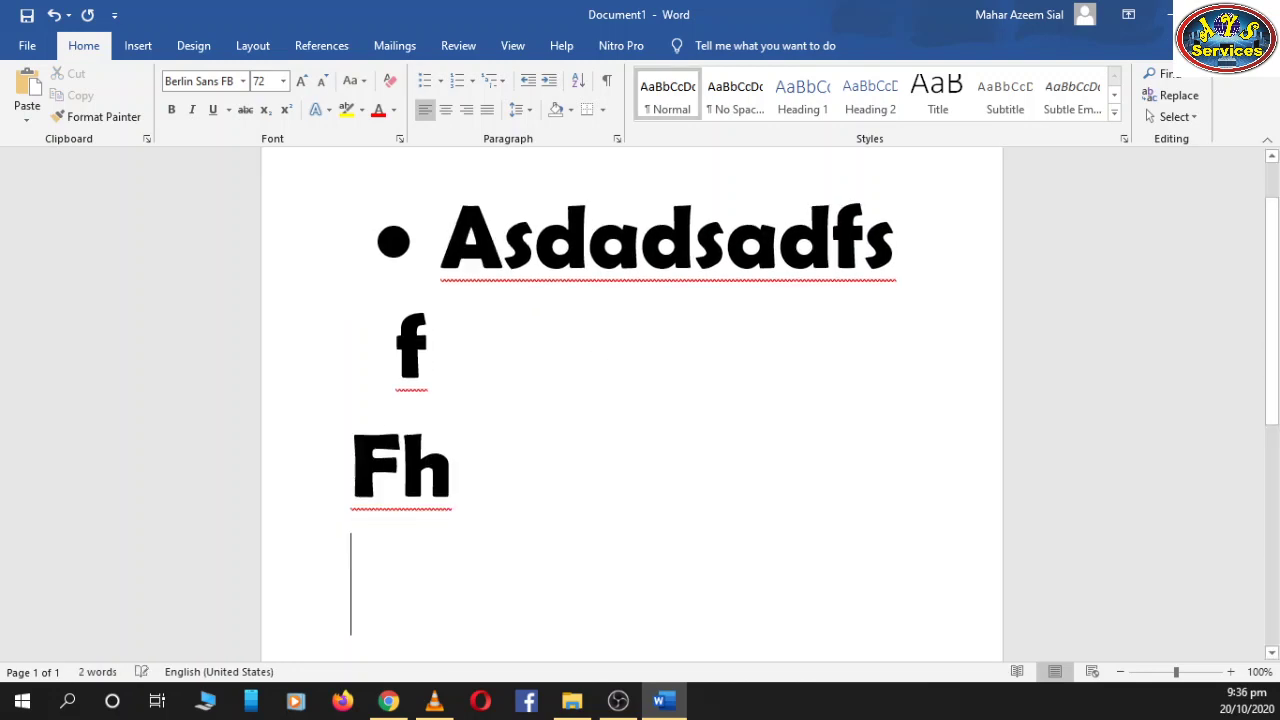
type("hf")
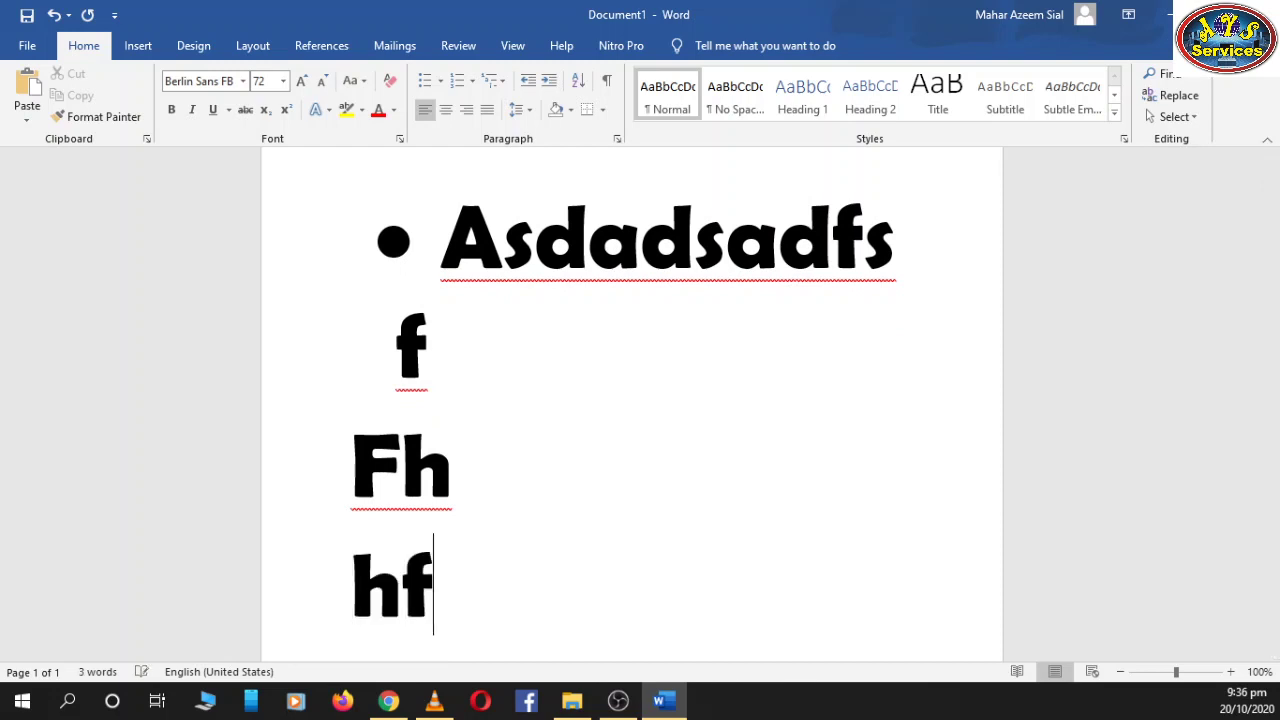
key("Return")
key("BackSpace")
key("BackSpace")
key("BackSpace")
key("BackSpace")
key("BackSpace")
key("BackSpace")
key("BackSpace")
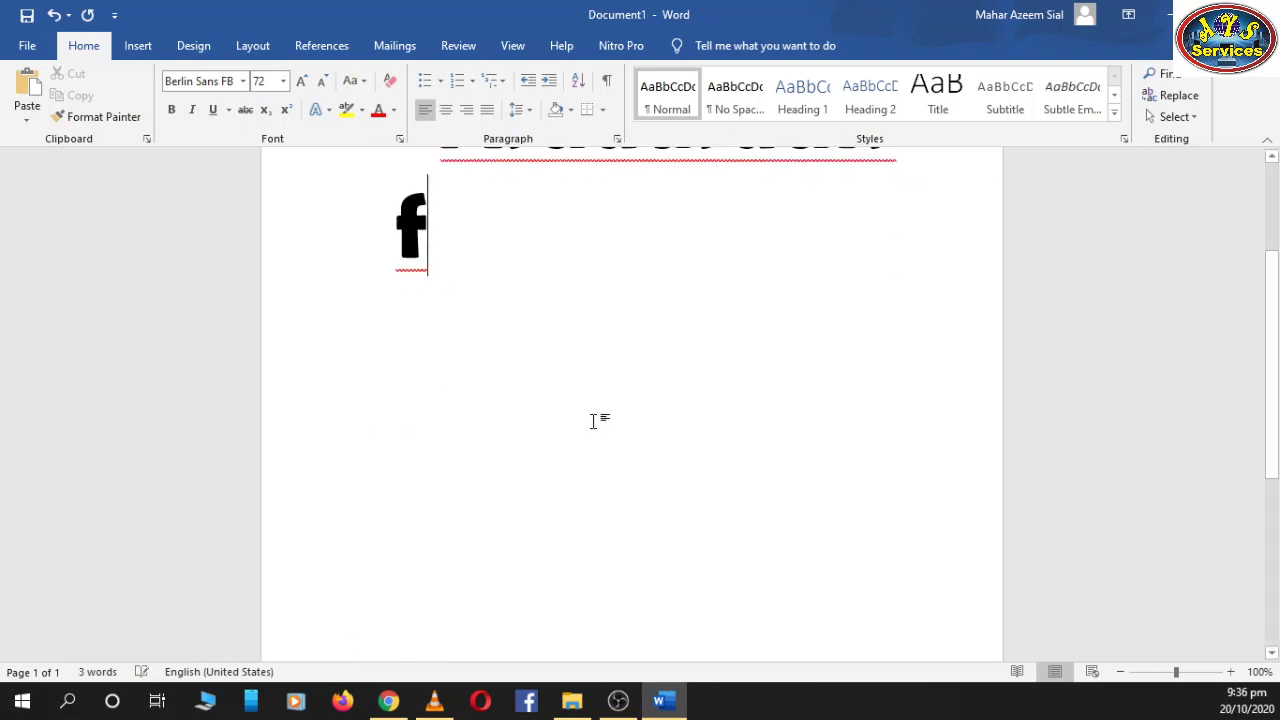
key("BackSpace")
key("BackSpace")
Step: Add bullets Gh and Fgh, followed by an empty bullet
key("Return")
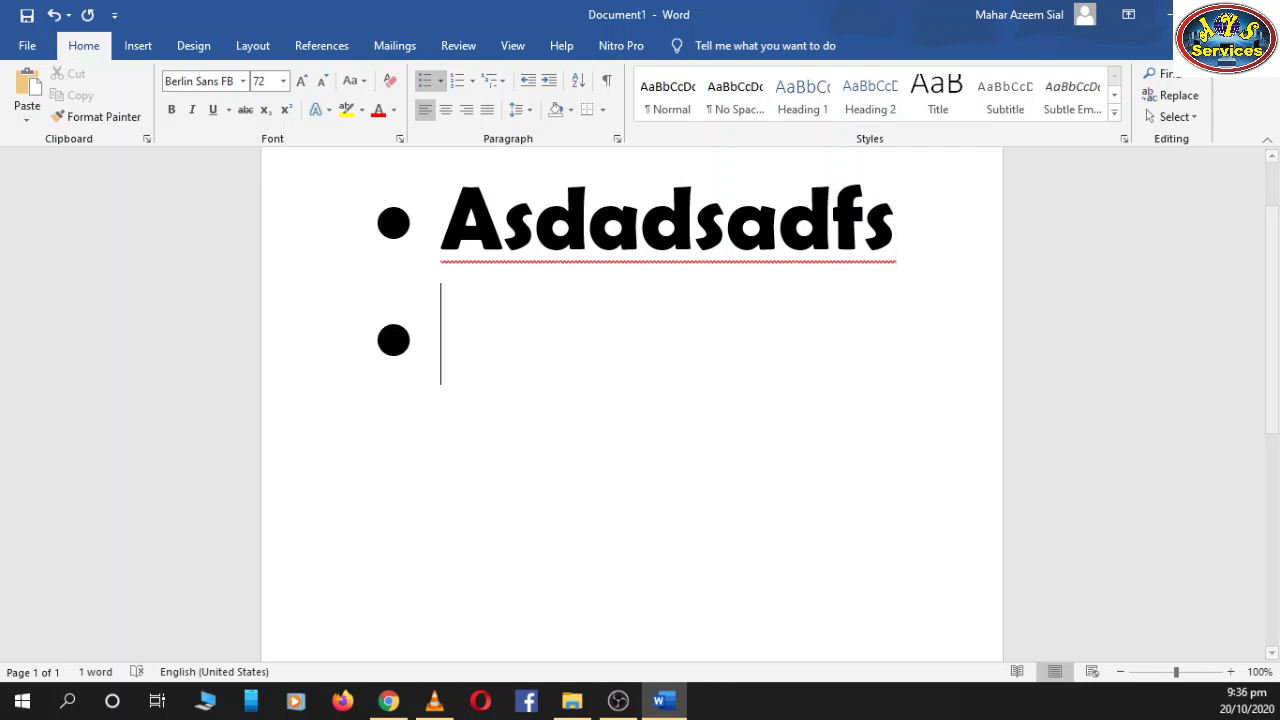
type("gh")
key("Return")
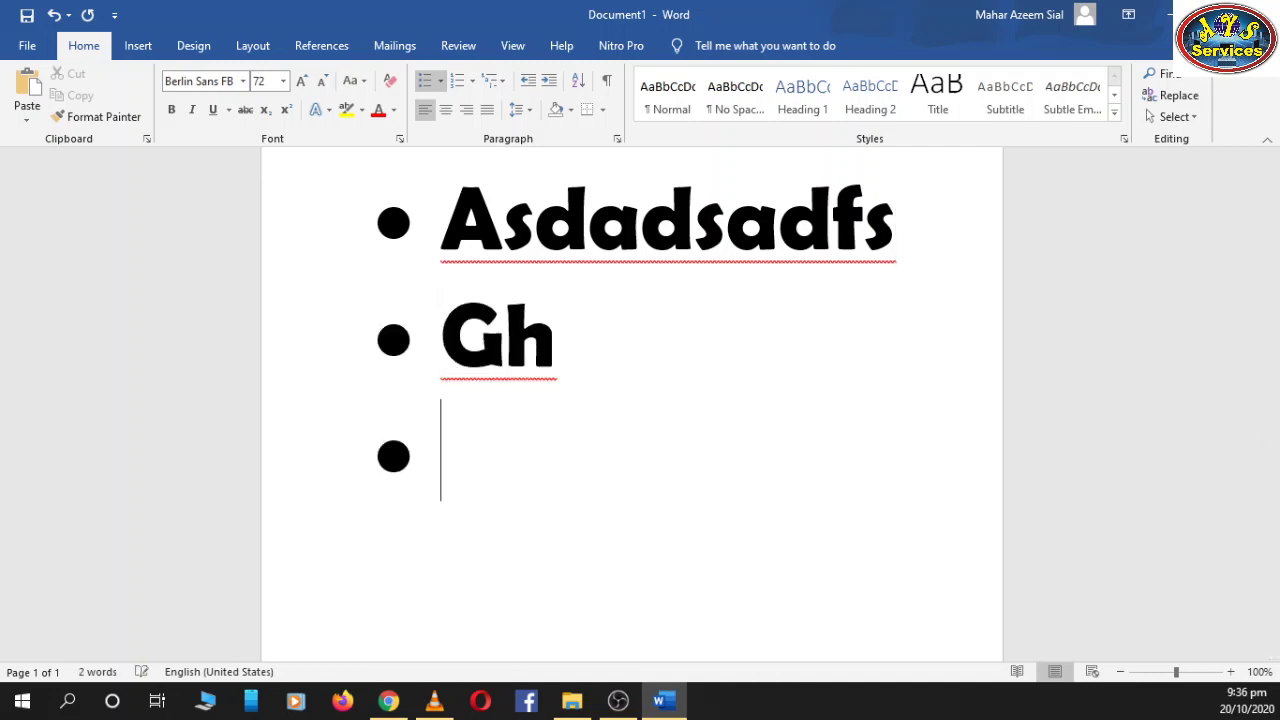
type("fgh")
key("Return")
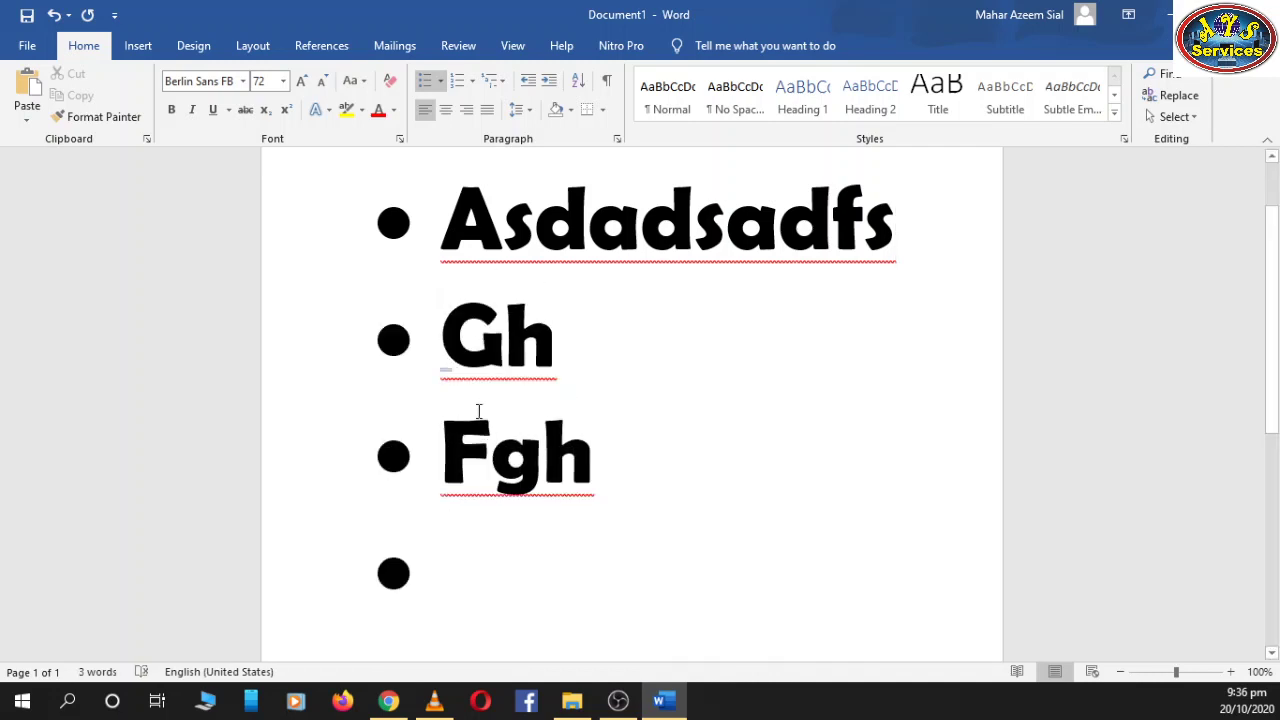
right_click(495, 552)
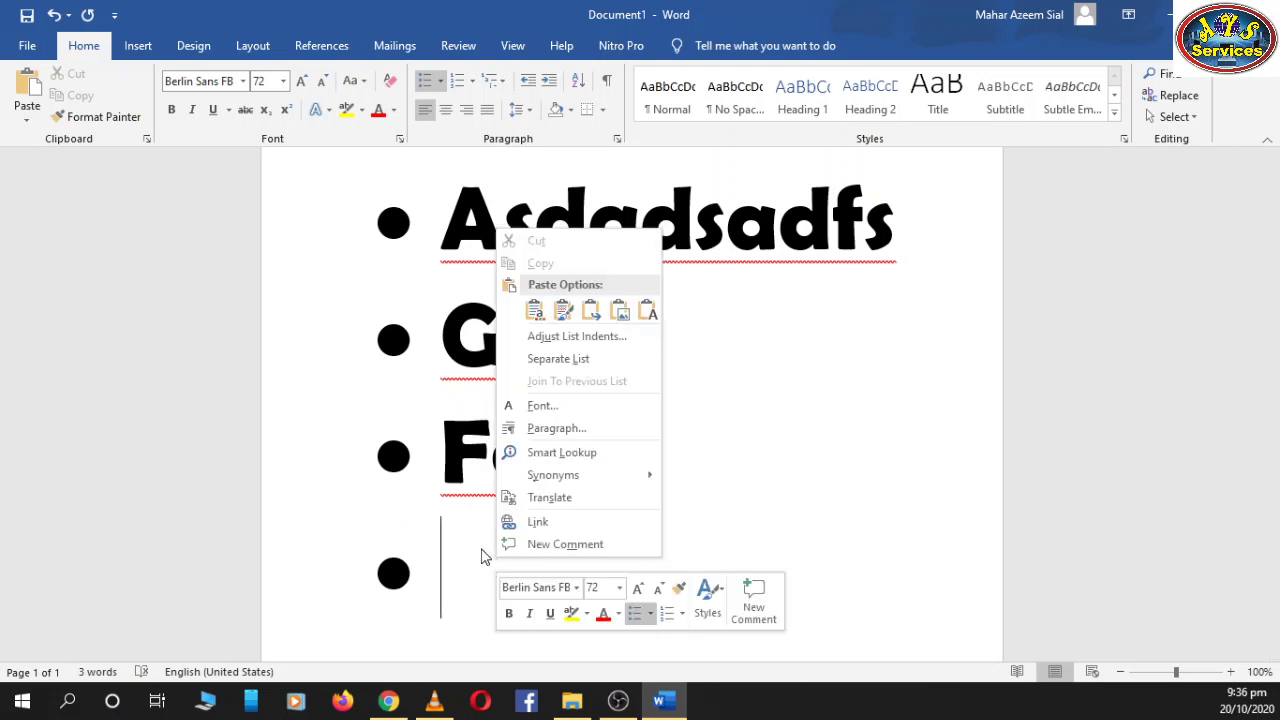
left_click(650, 613)
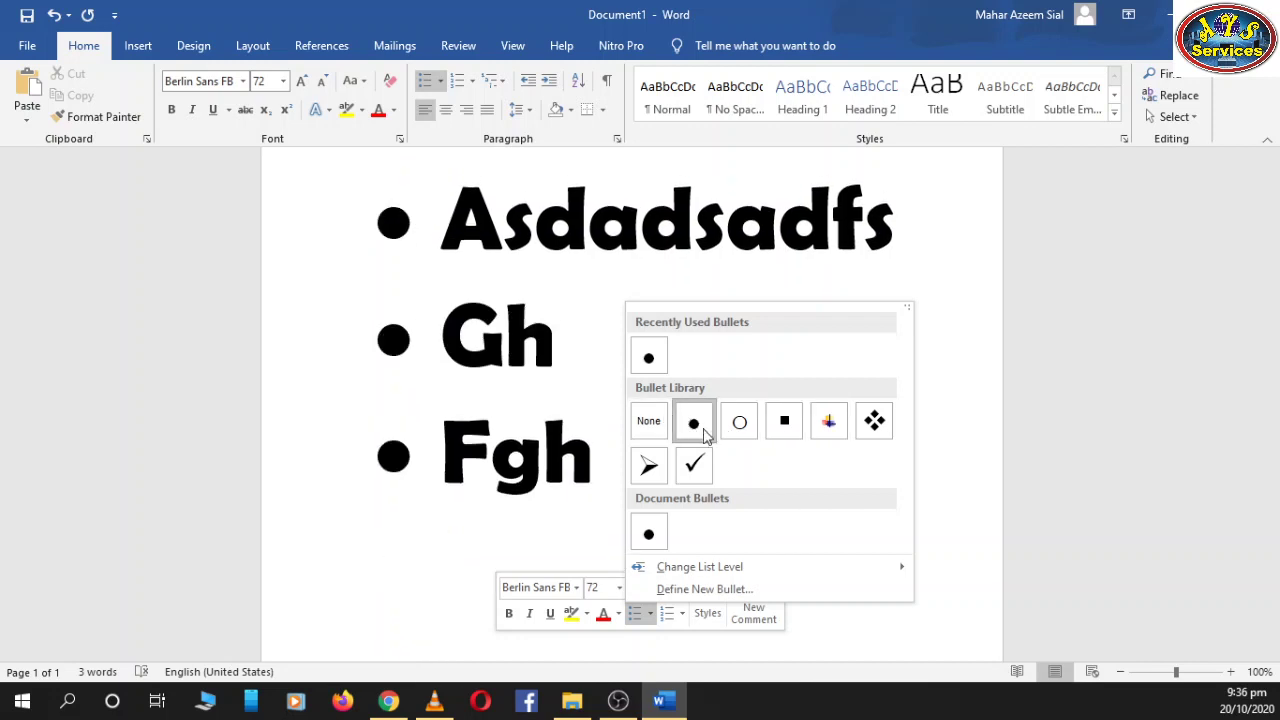
mouse_move(730, 566)
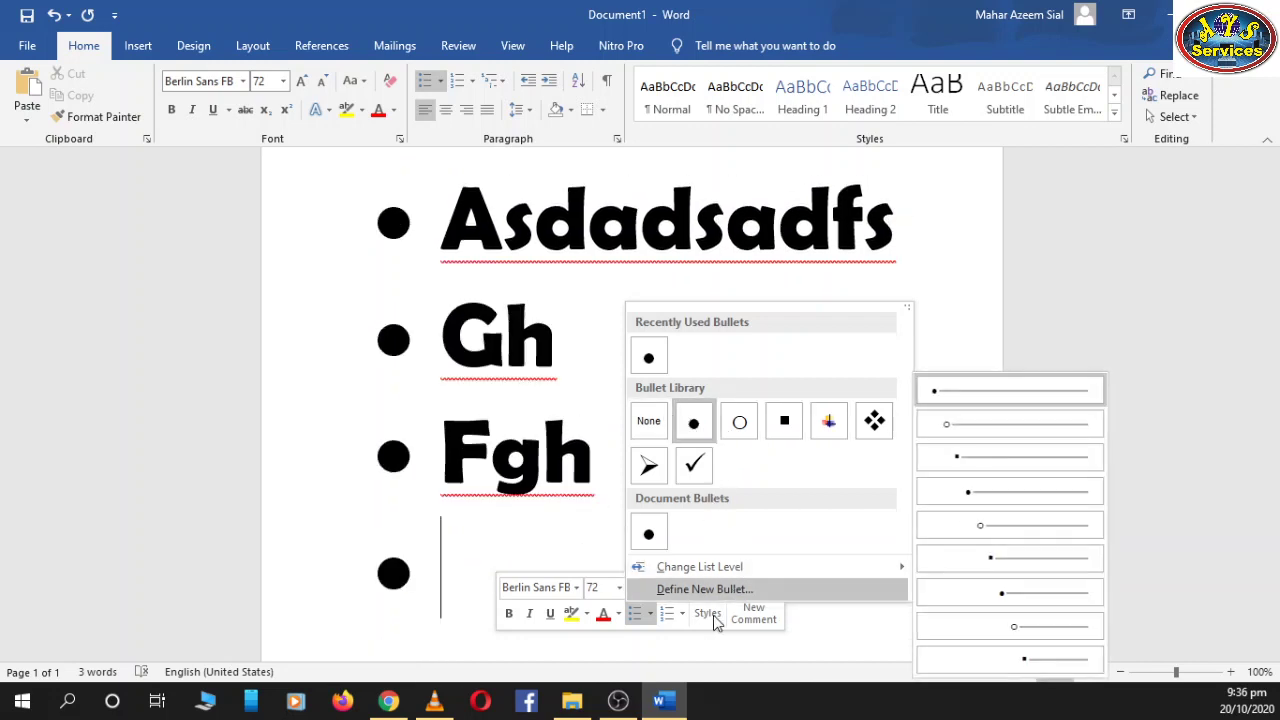
left_click(682, 616)
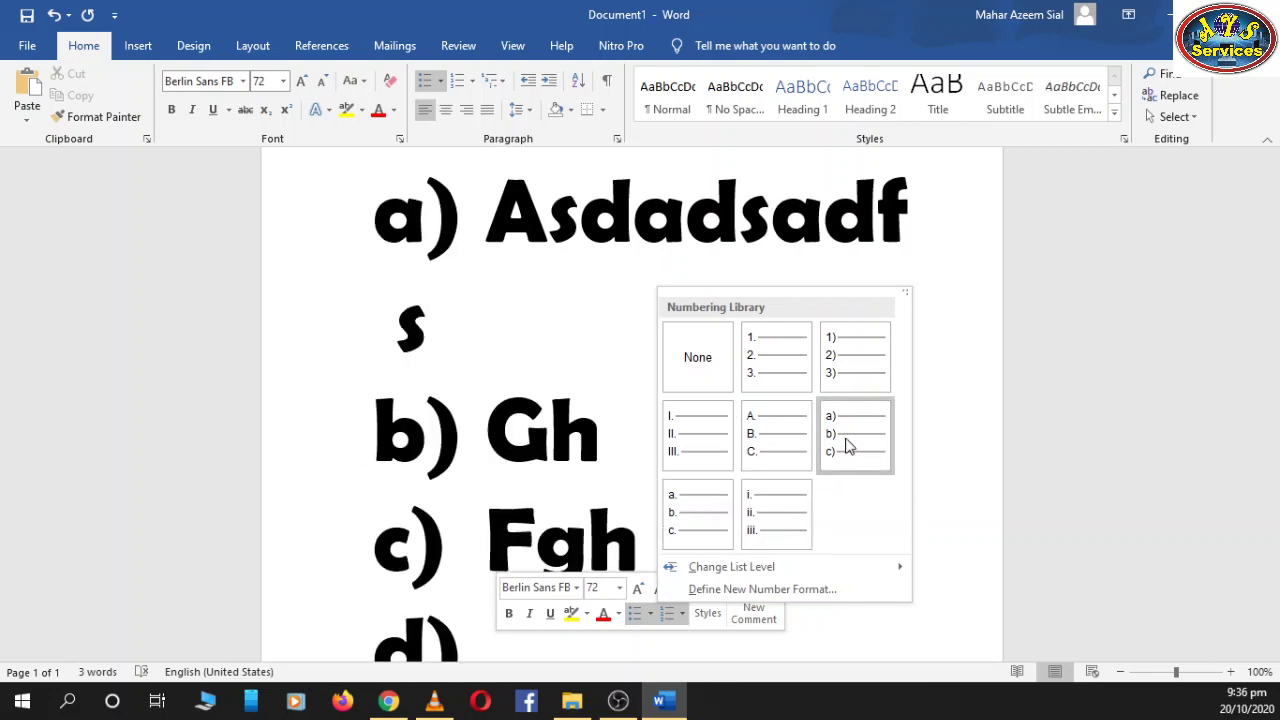
mouse_move(730, 567)
left_click(681, 616)
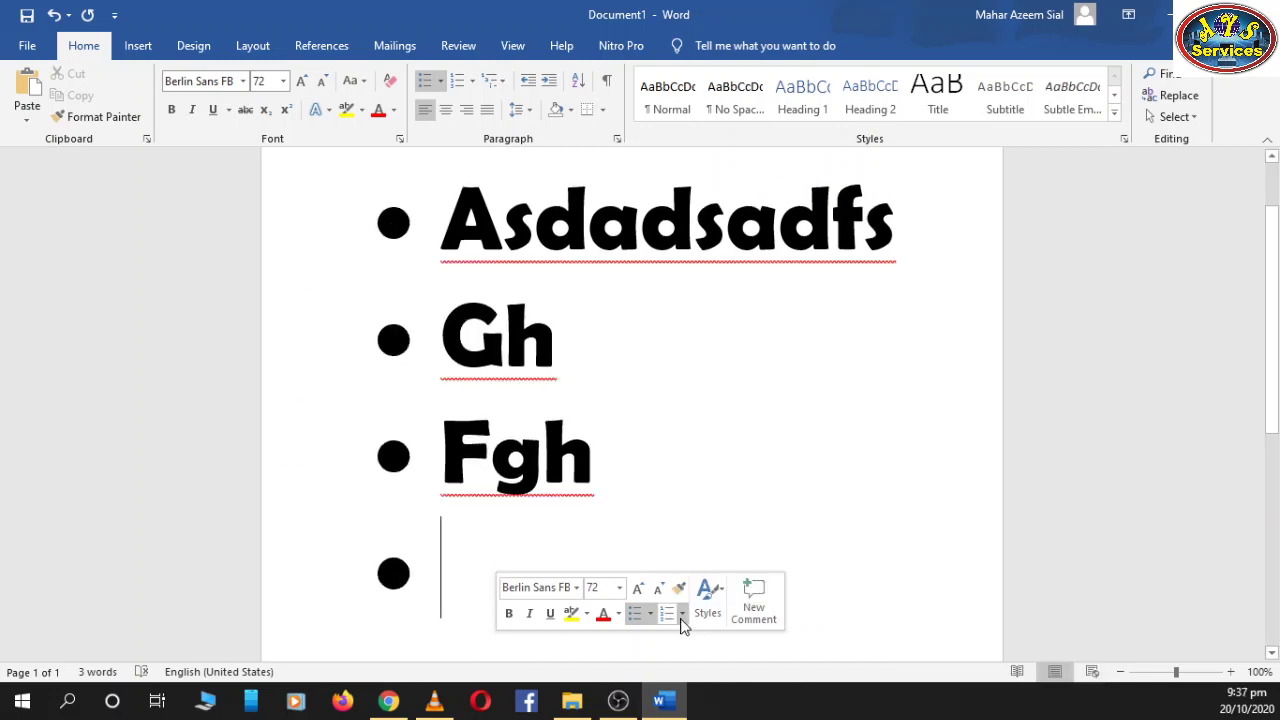
Step: Choose a yellow highlighter and highlight the Fgh and Gh lines
left_click(586, 614)
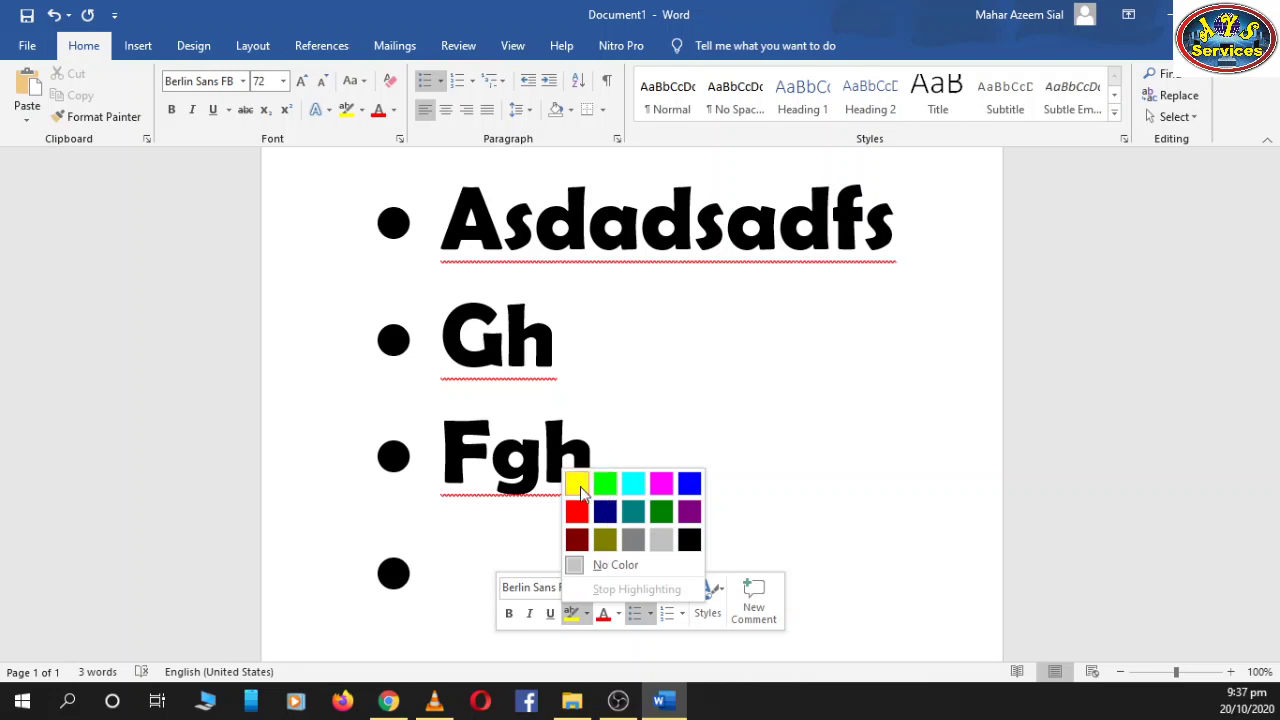
left_click(577, 484)
left_click_drag(595, 428, 430, 455)
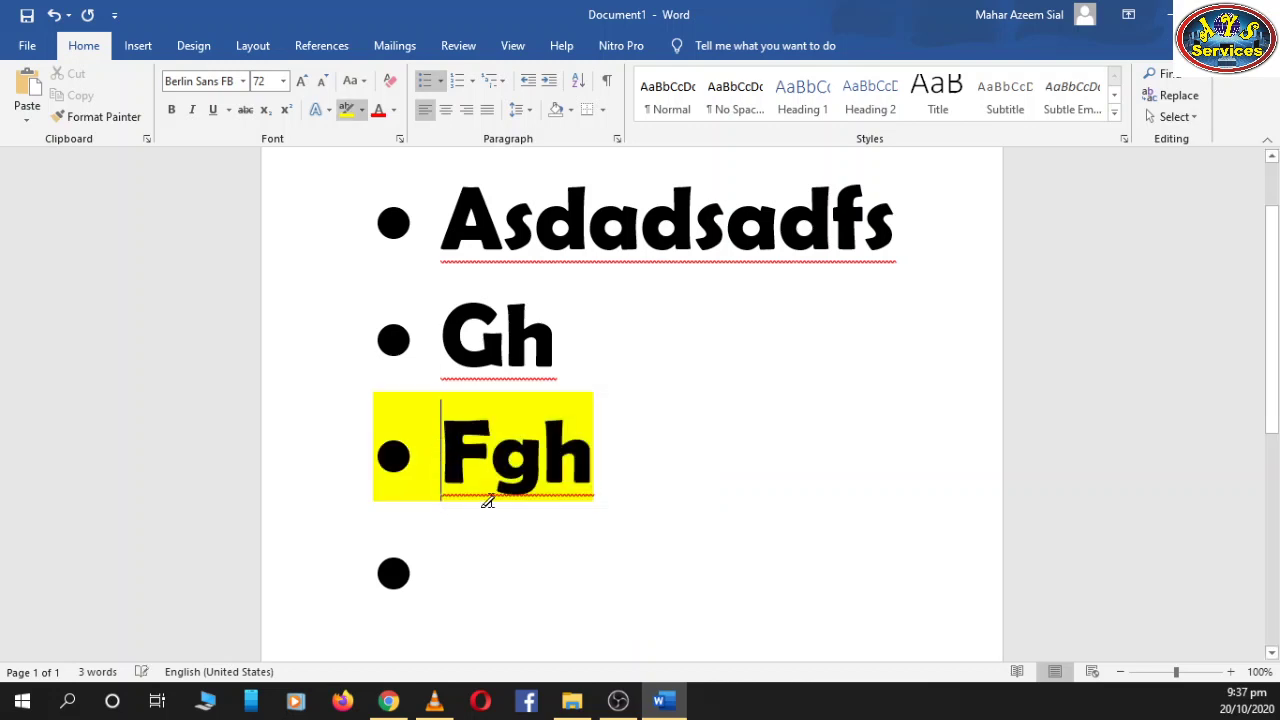
left_click_drag(608, 338, 402, 347)
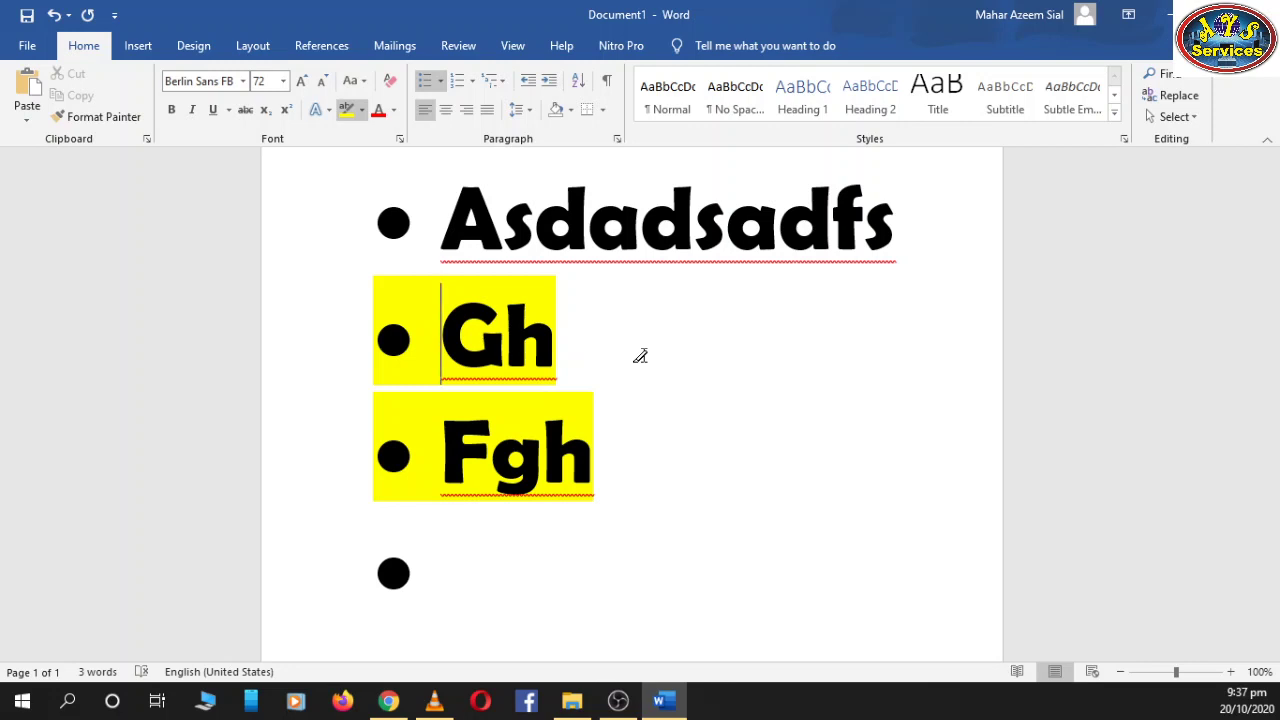
Step: Highlight the Asdadsadfs line in yellow
left_click_drag(906, 205, 392, 214)
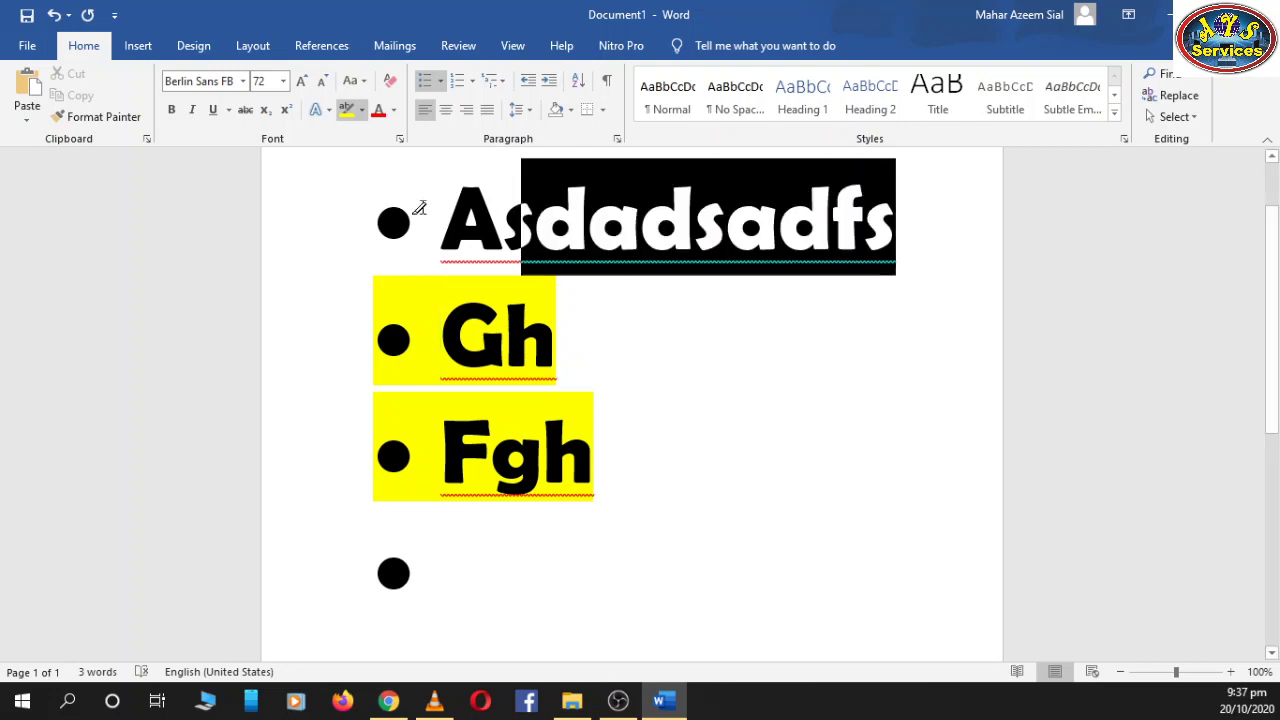
scroll(723, 403, "down", 1)
scroll(654, 477, "down", 2)
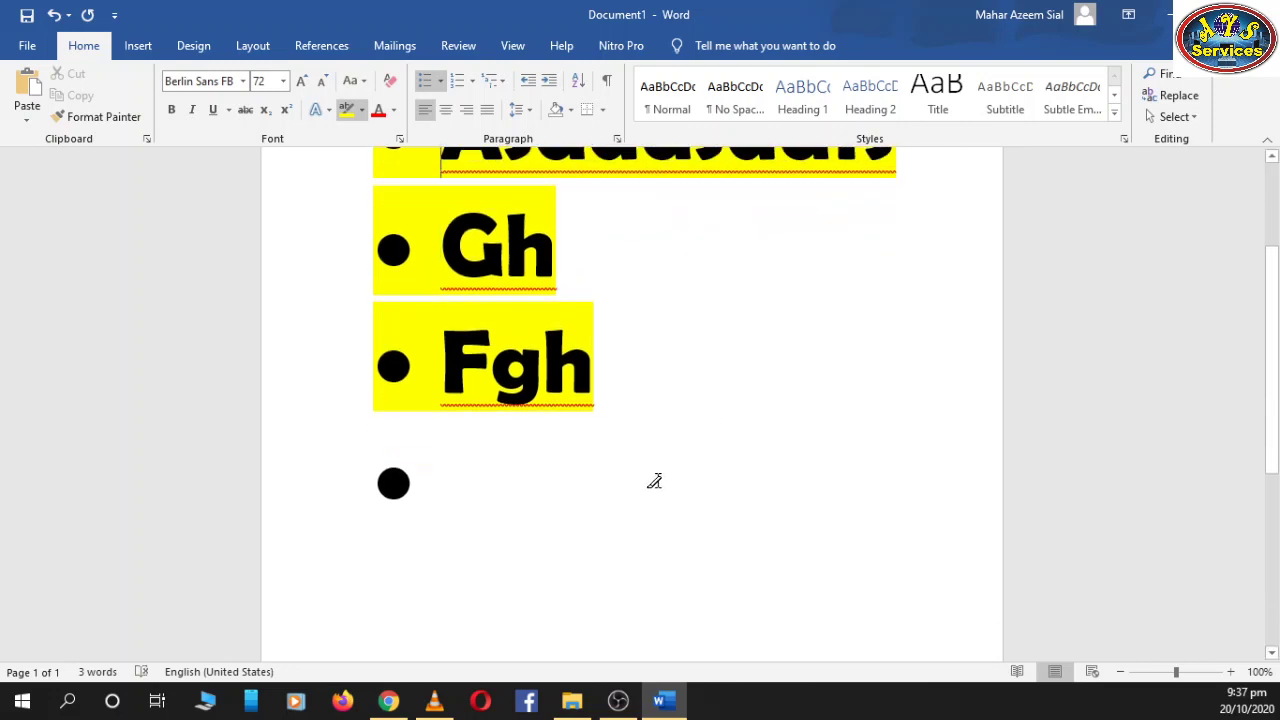
right_click(533, 373)
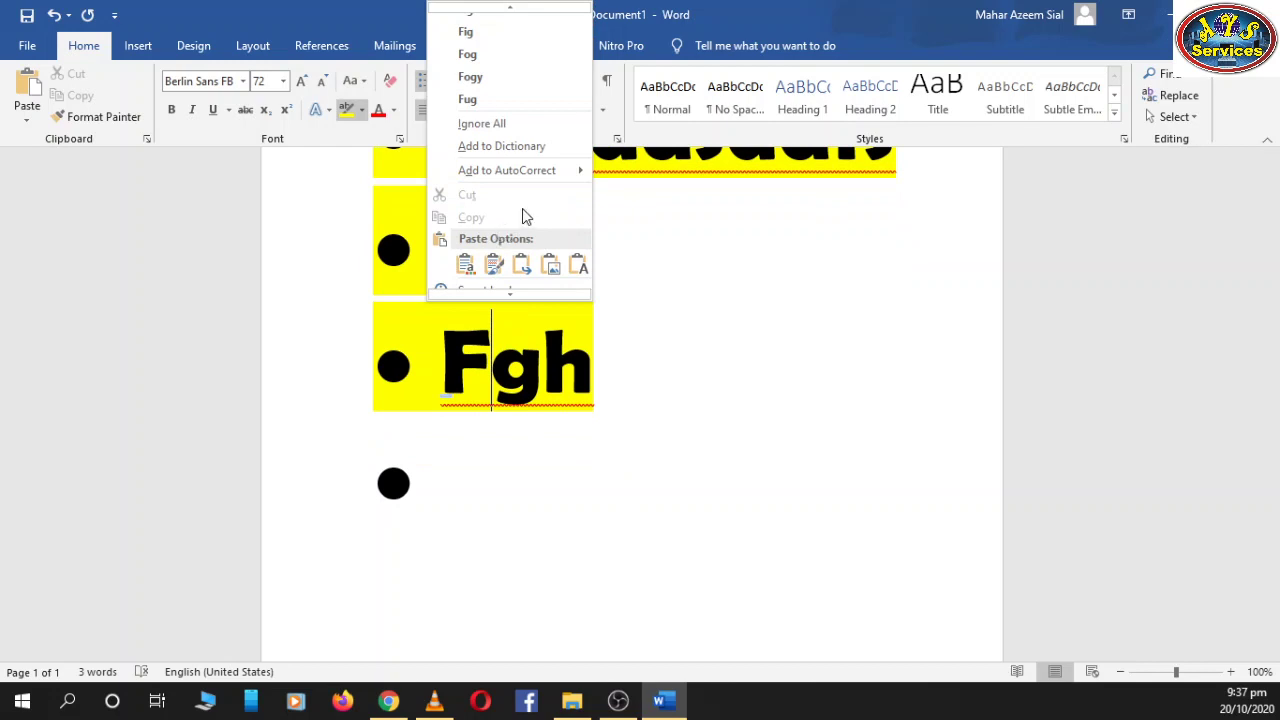
scroll(530, 240, "down", 1)
left_click(663, 317)
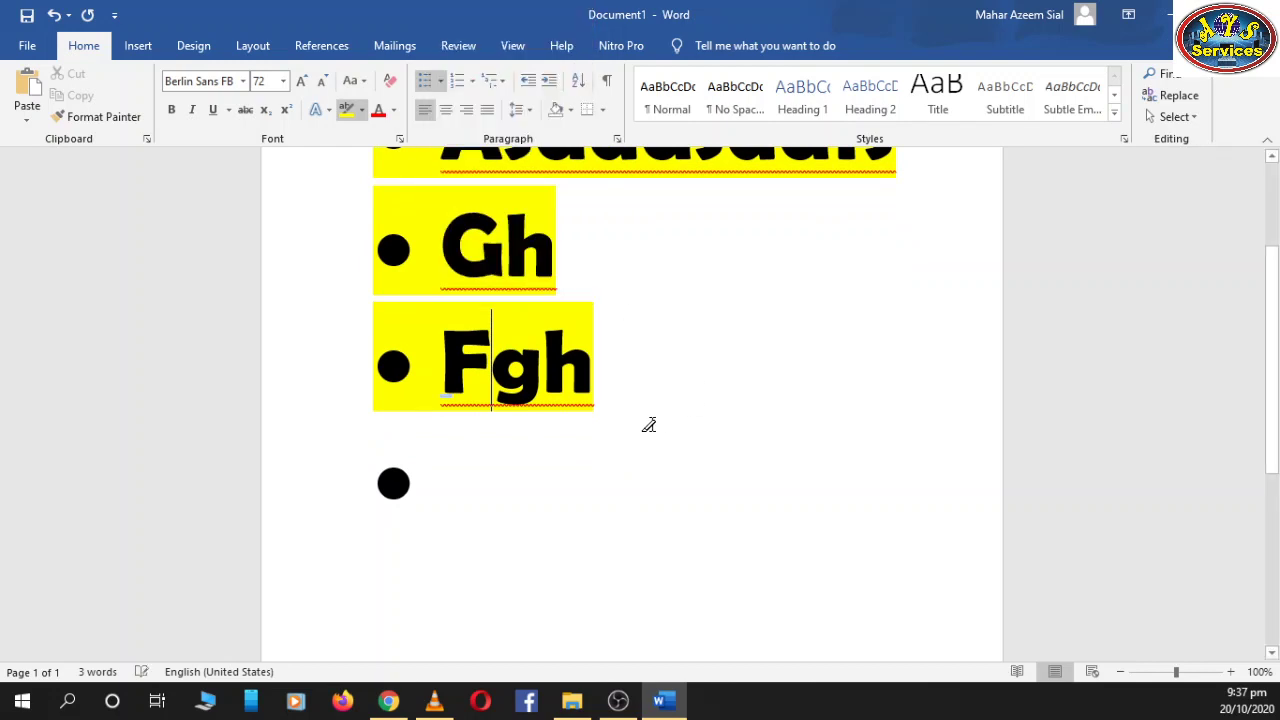
right_click(650, 430)
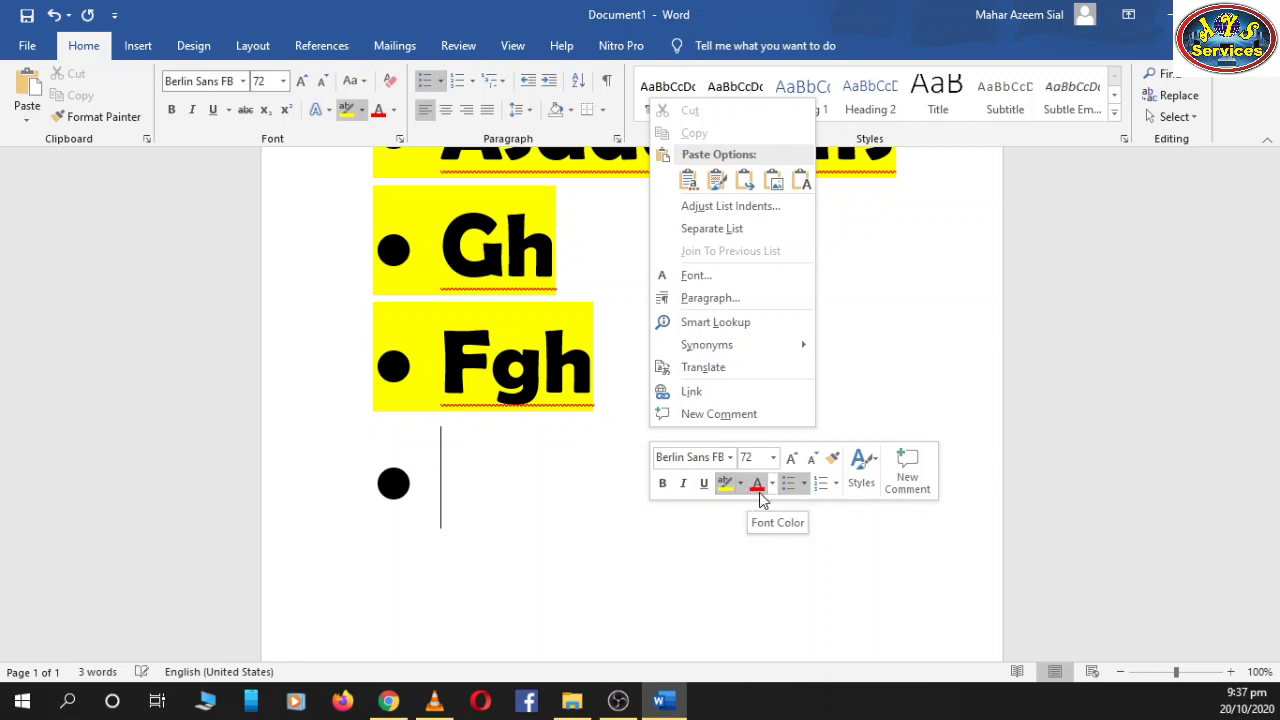
left_click(759, 492)
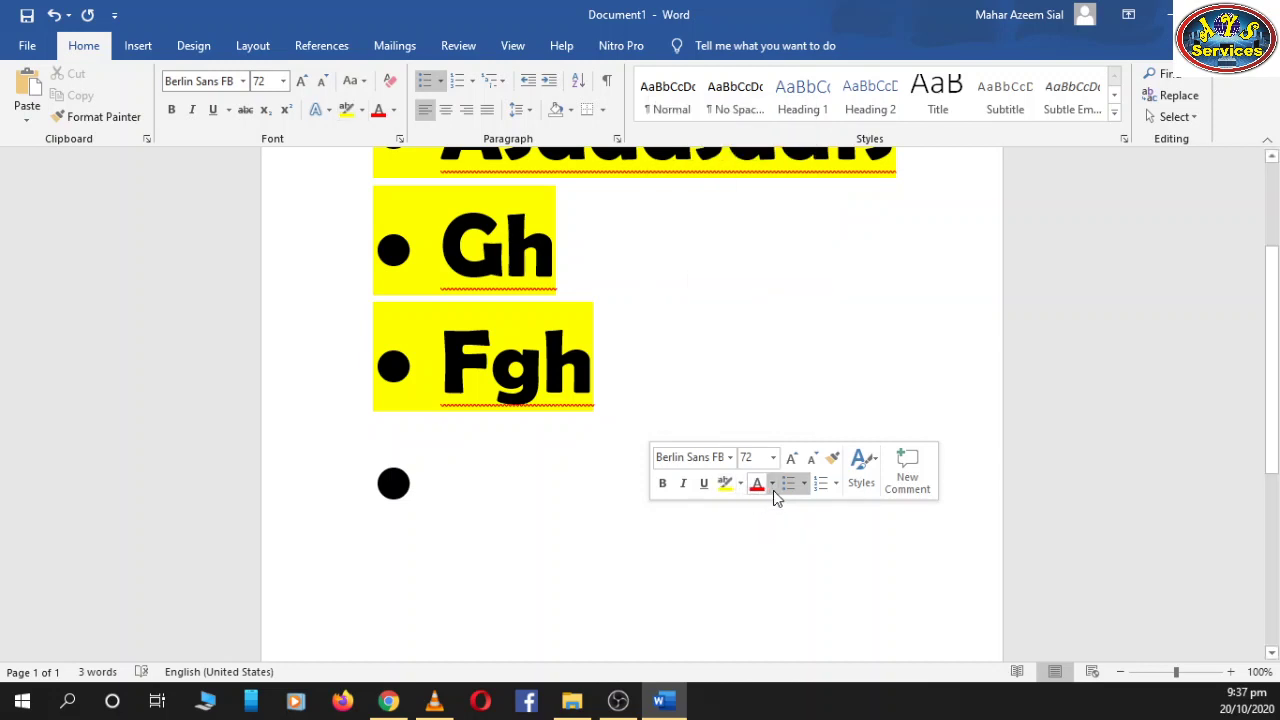
Step: Remove the yellow highlight from the Fgh line
double_click(591, 495)
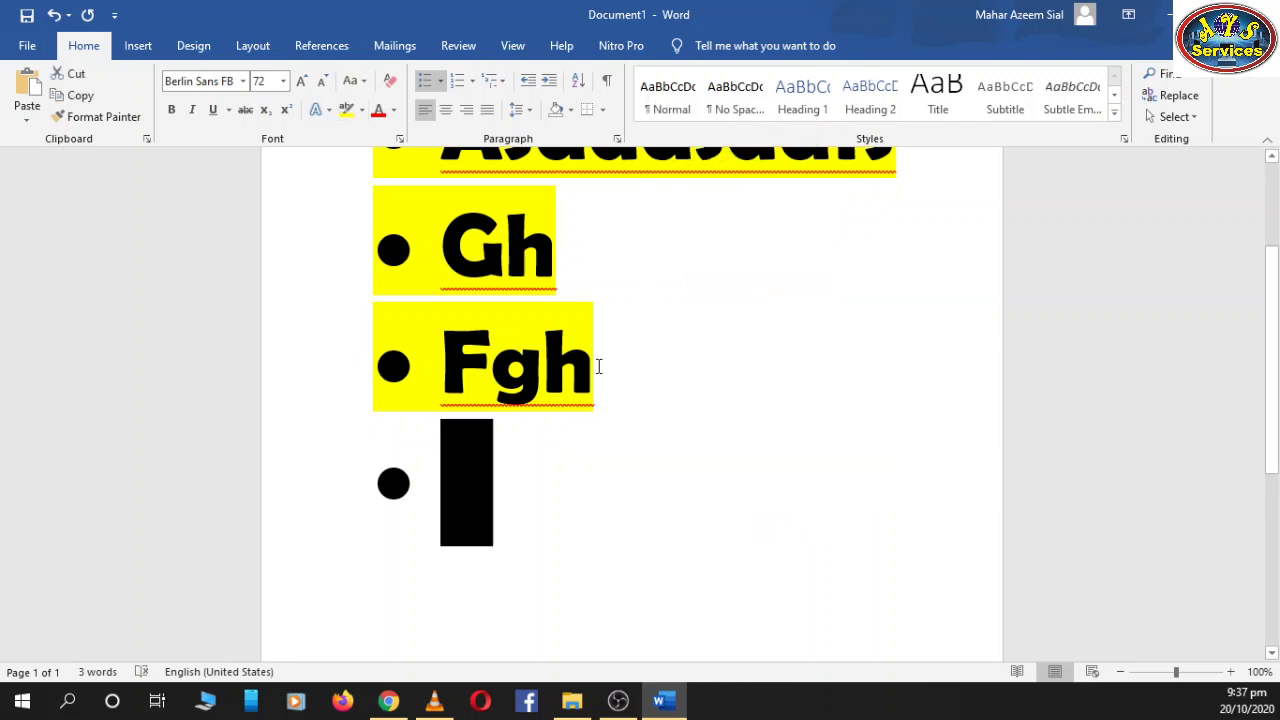
left_click_drag(598, 366, 423, 366)
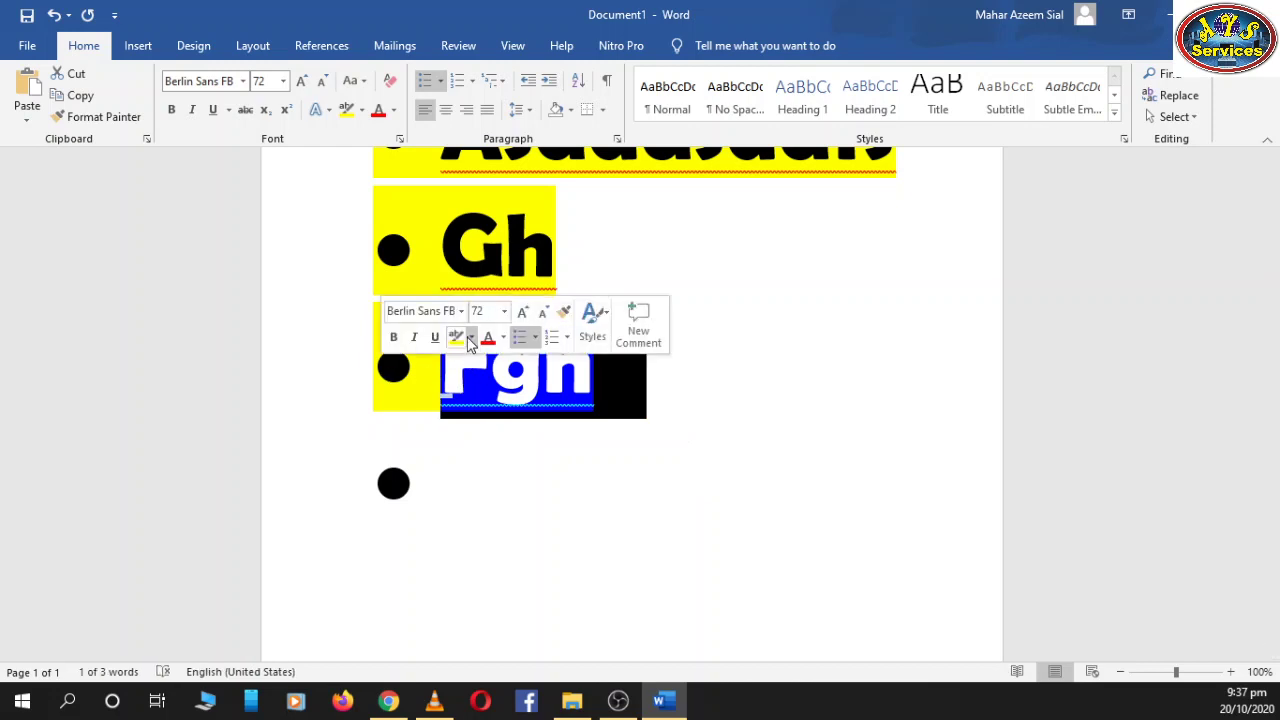
left_click(470, 338)
left_click(480, 446)
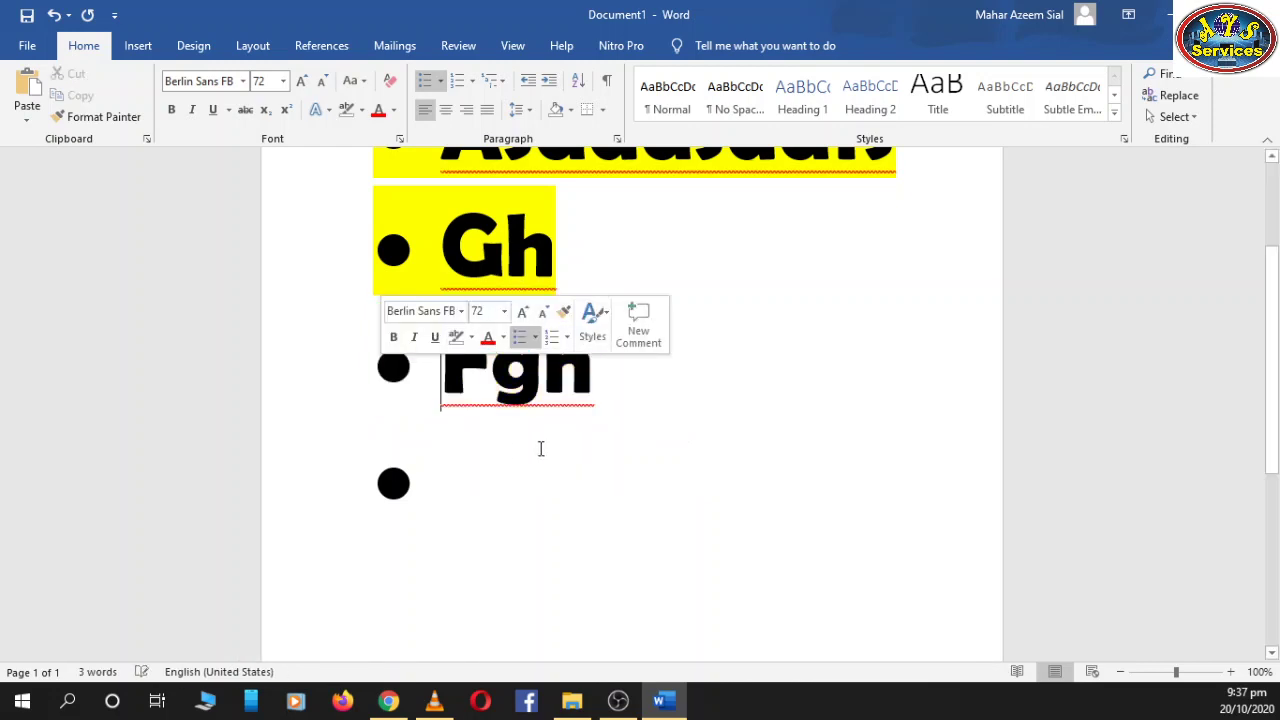
left_click(540, 449)
Step: Colour the letters gh in Fgh green
left_click_drag(597, 366, 490, 368)
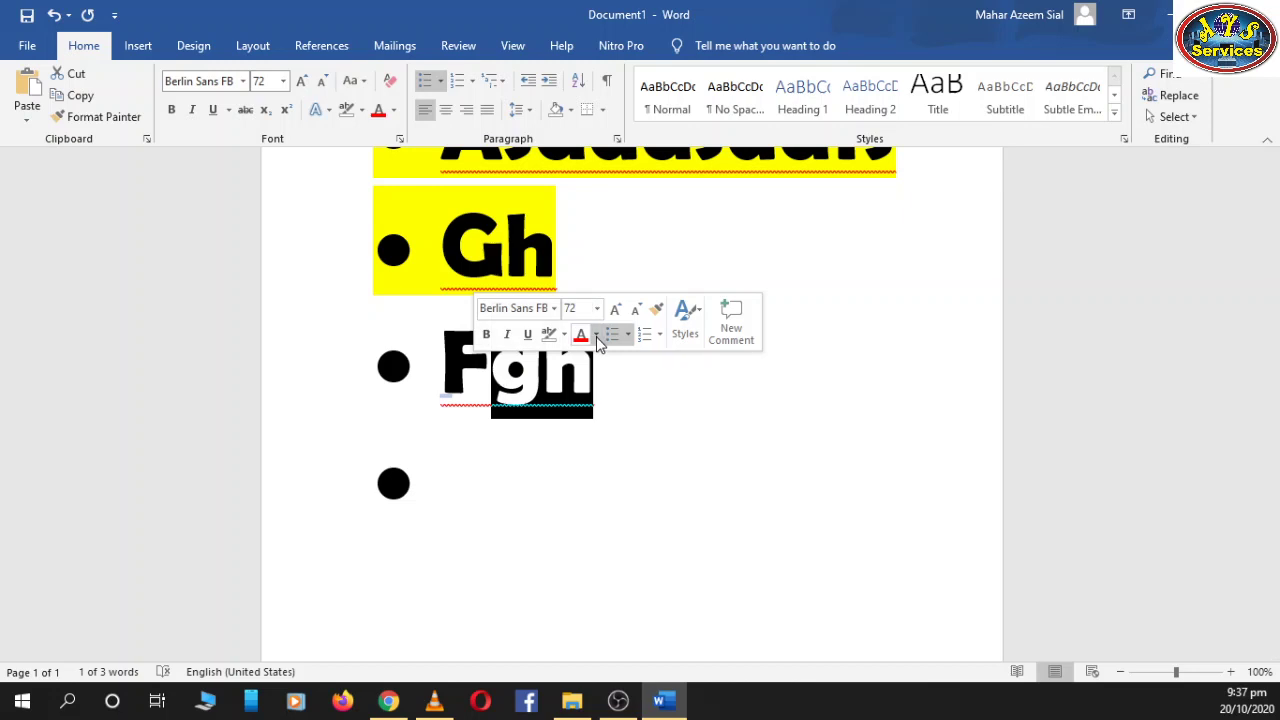
left_click(597, 337)
left_click(718, 503)
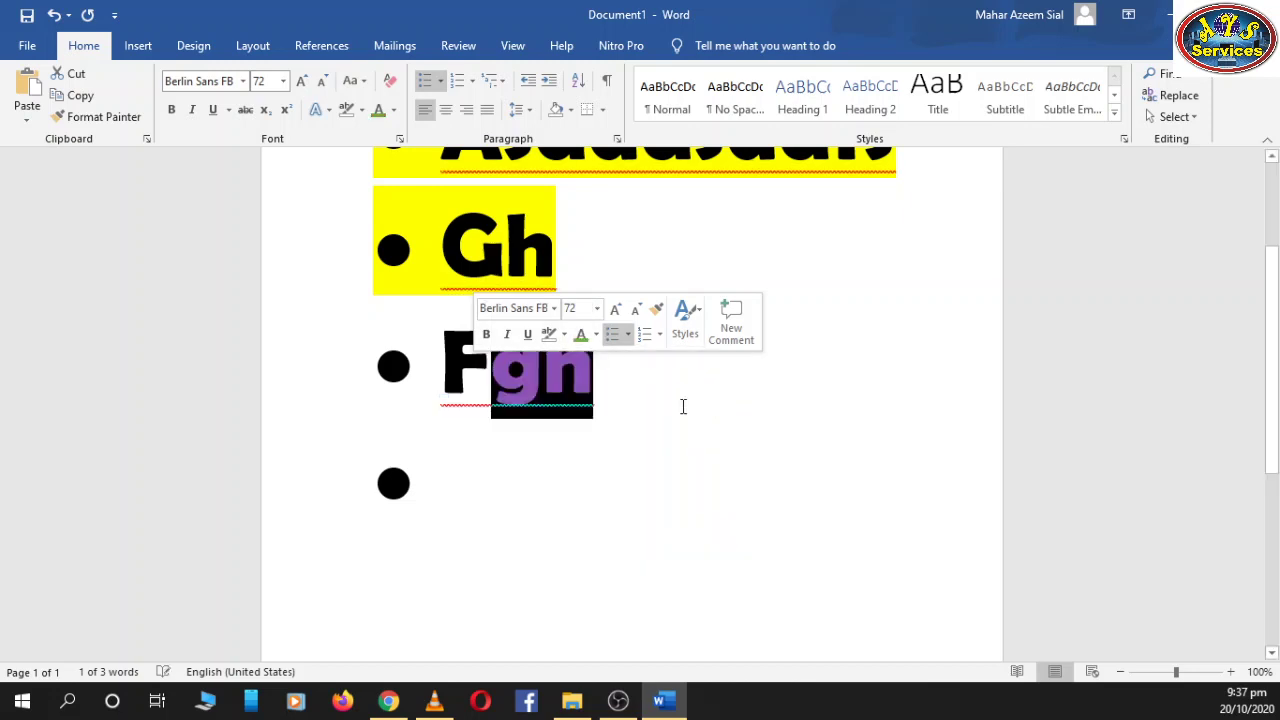
left_click(561, 460)
left_click(518, 380)
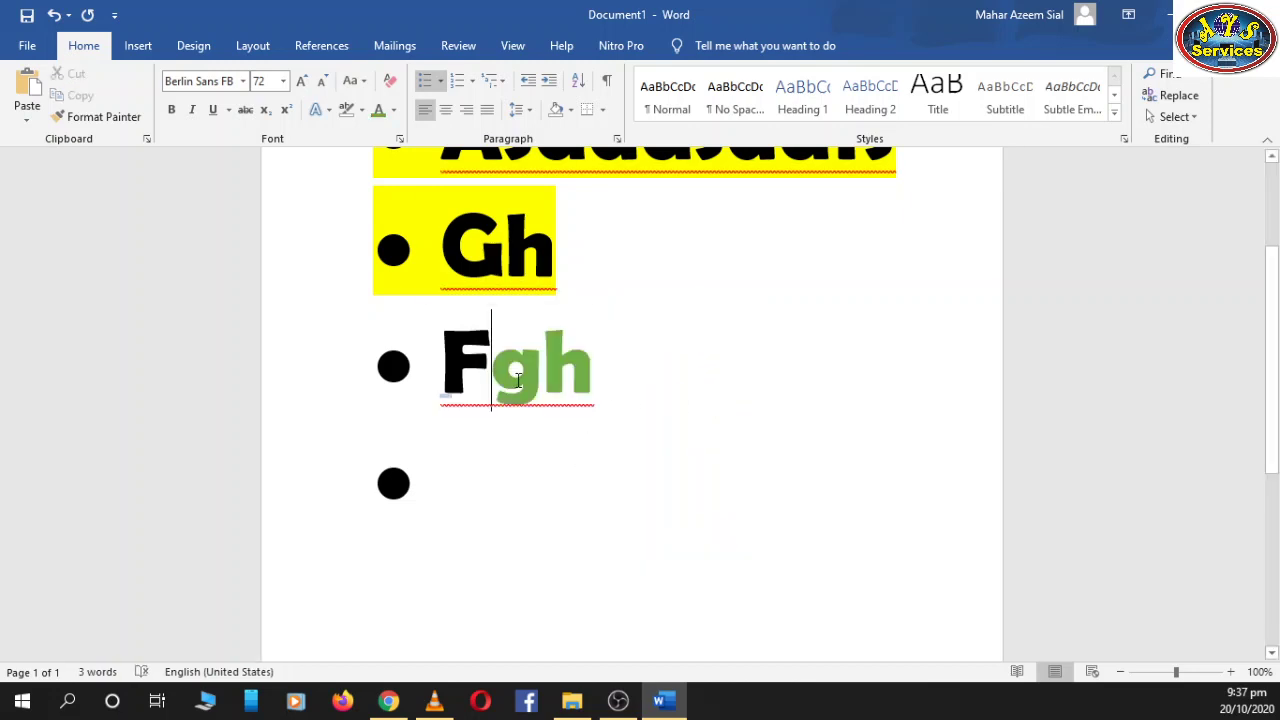
right_click(518, 380)
scroll(634, 420, "down", 1)
key("Escape")
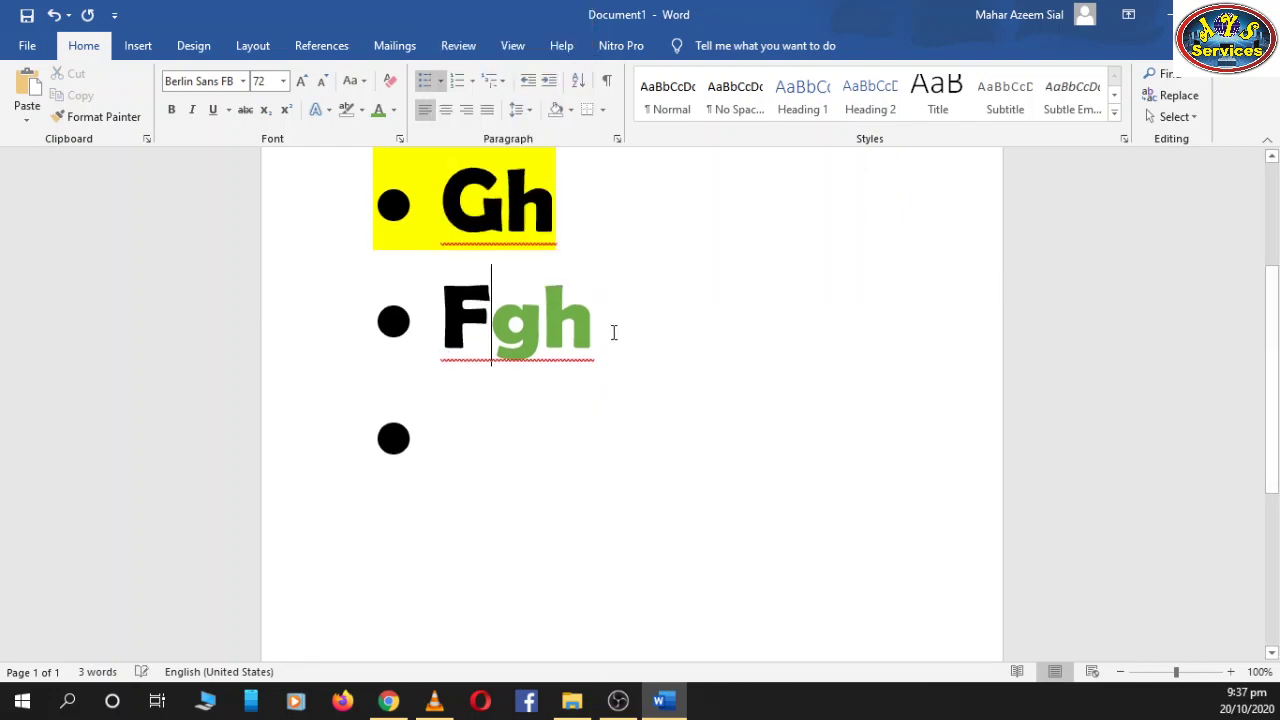
double_click(614, 333)
key("ctrl+c")
left_click(600, 492)
scroll(598, 481, "up", 4)
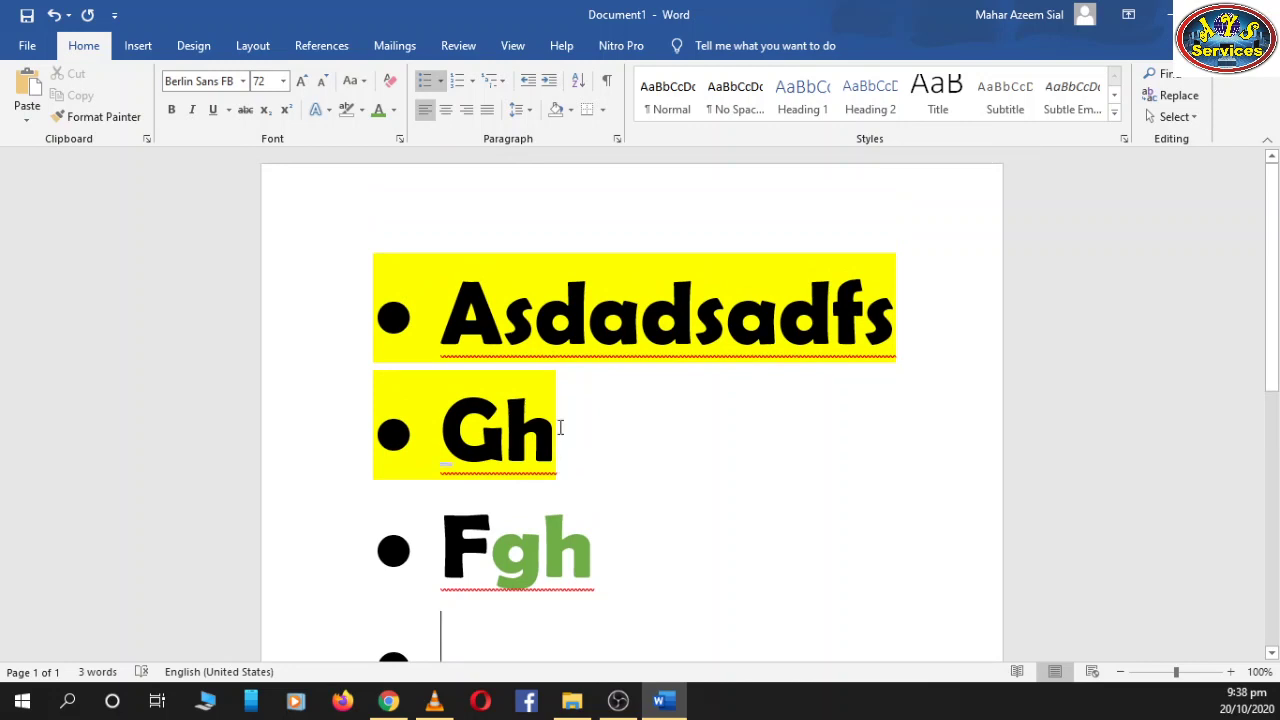
Step: Apply a style set from the Design tab's Document Formatting gallery
left_click(135, 46)
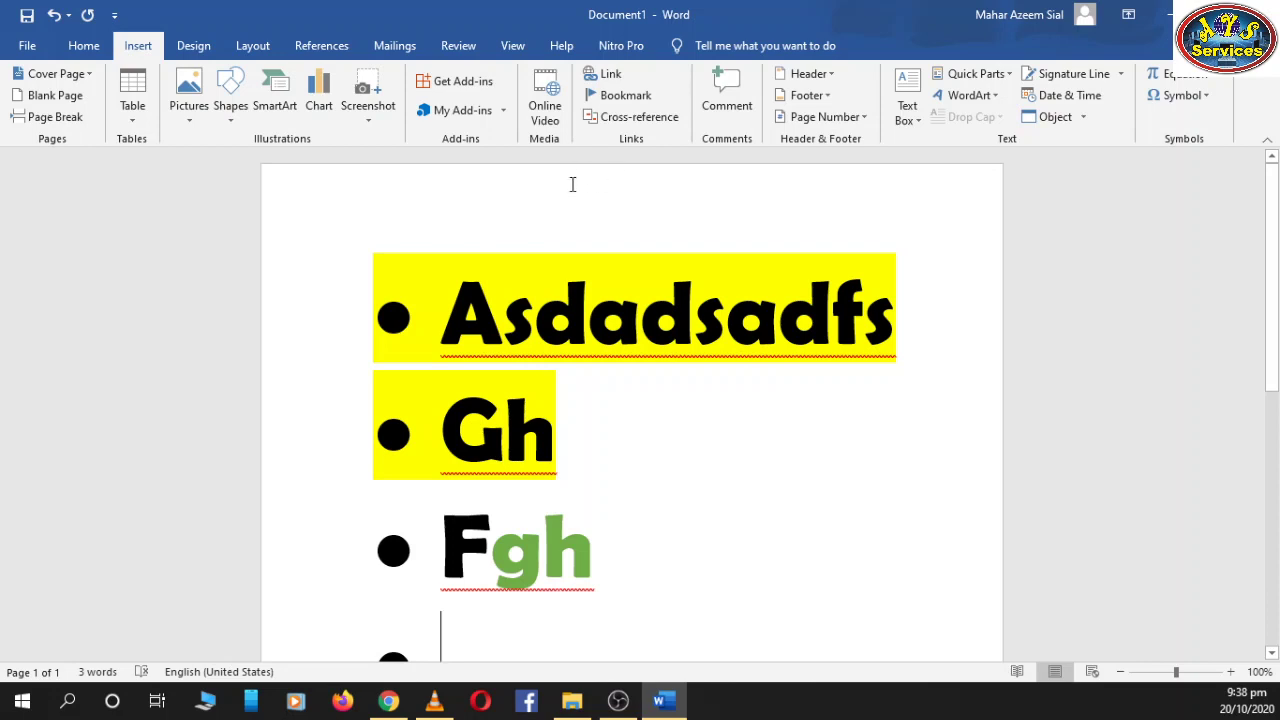
left_click(191, 46)
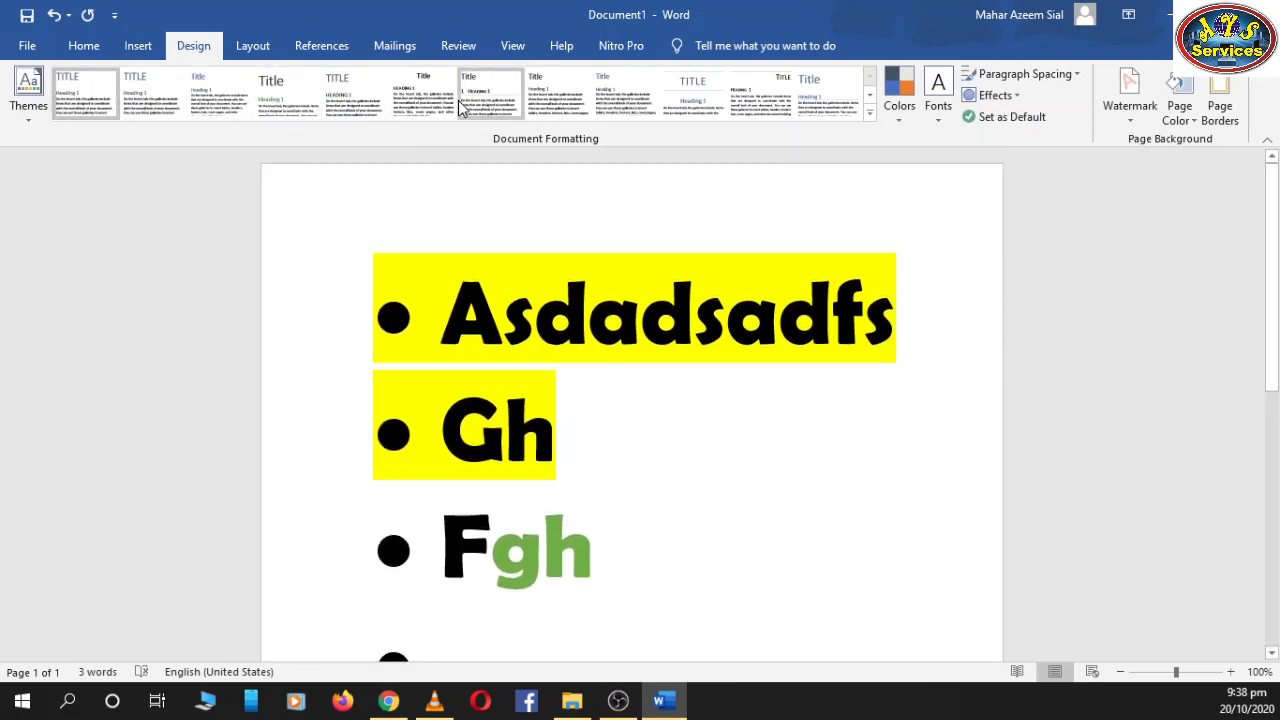
left_click(552, 107)
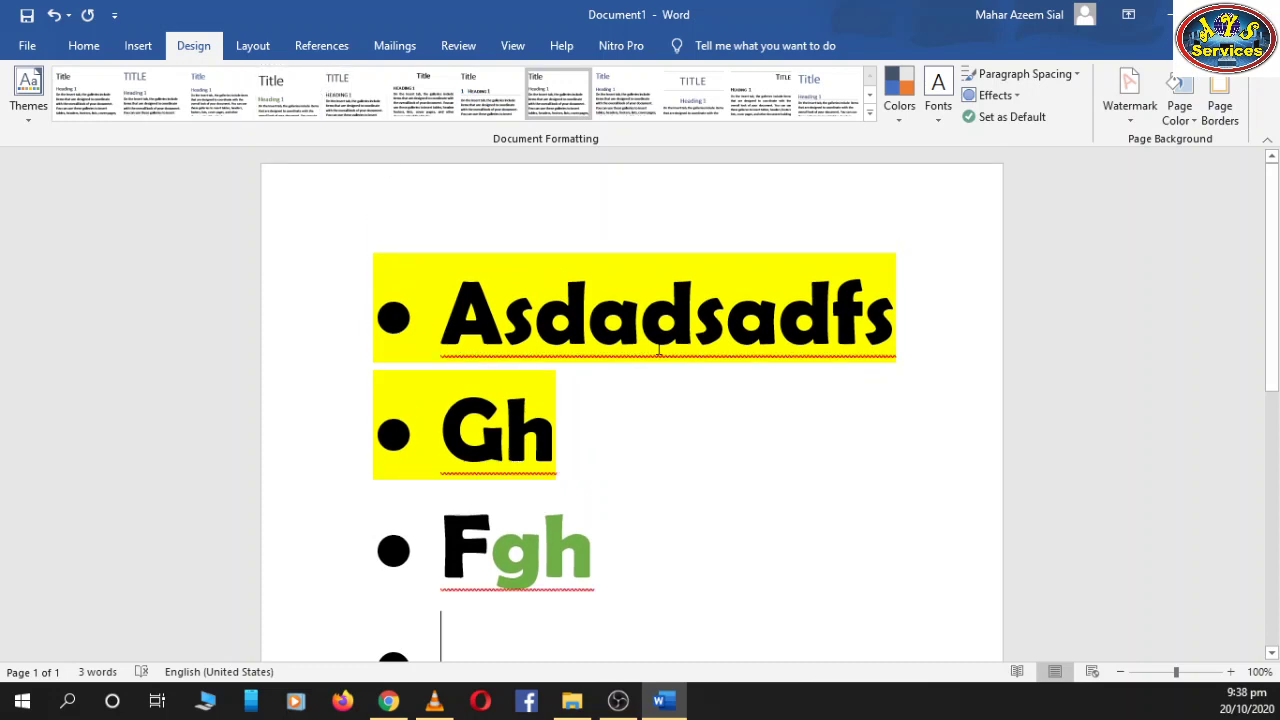
scroll(709, 385, "down", 1)
Step: Delete the Fgh bullet line and paste it back below Gh
left_click(363, 480)
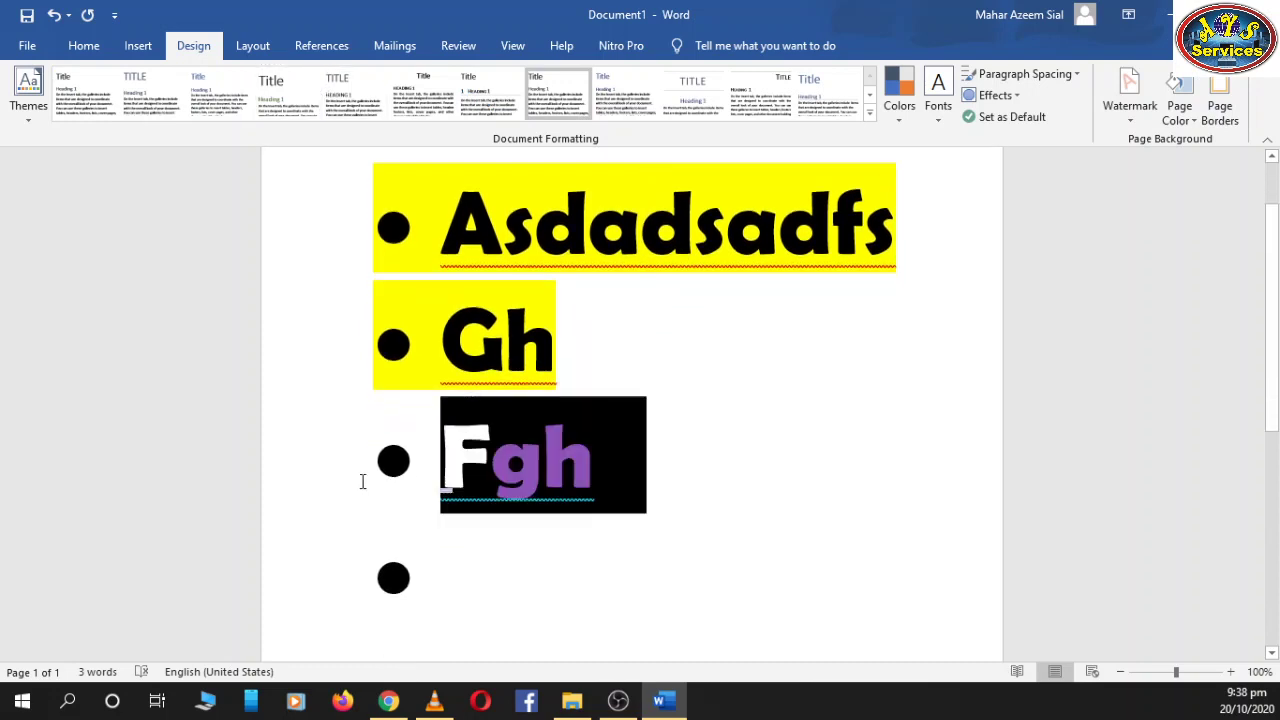
key("Delete")
scroll(487, 488, "down", 1)
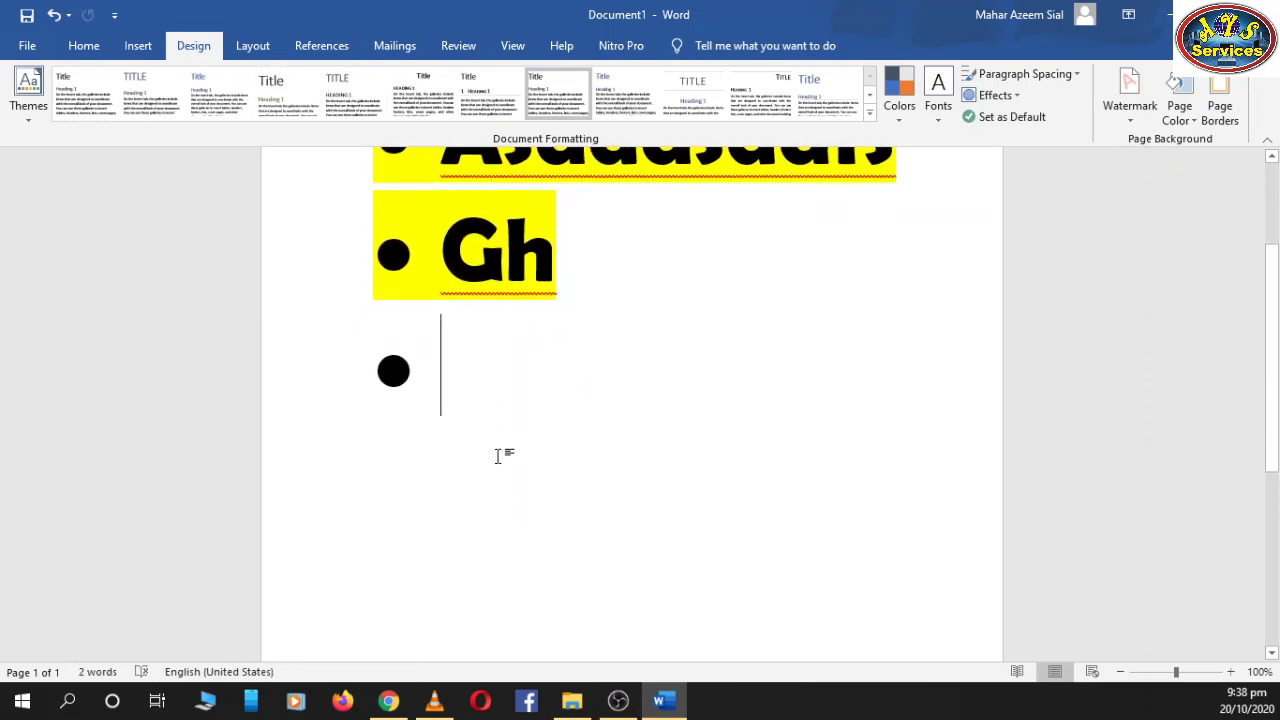
key("Return")
key("Return")
key("ctrl+v")
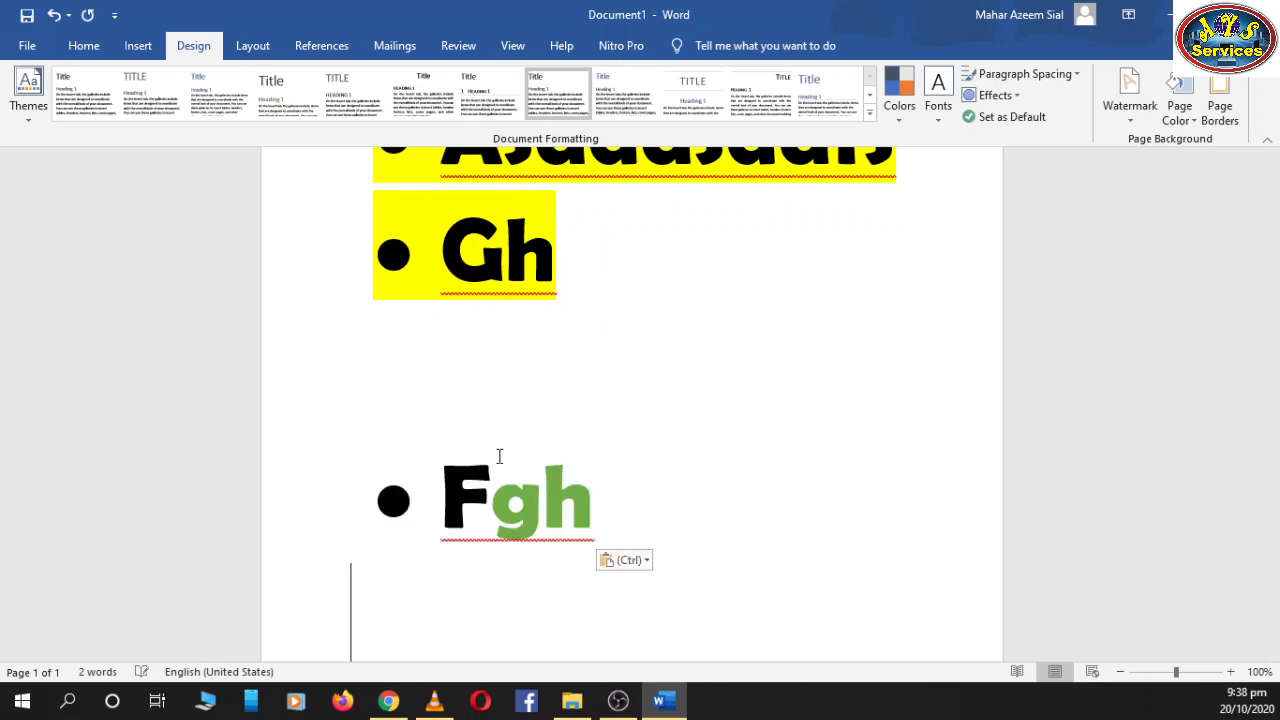
scroll(611, 446, "down", 1)
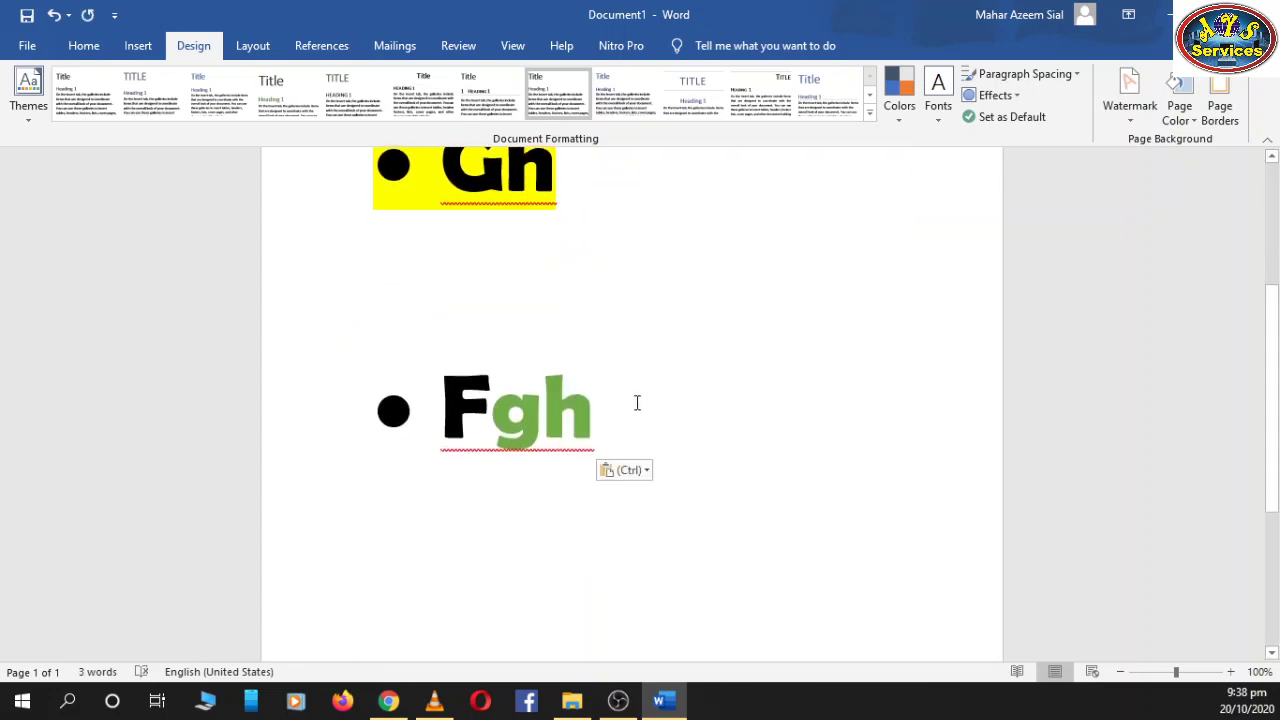
triple_click(634, 403)
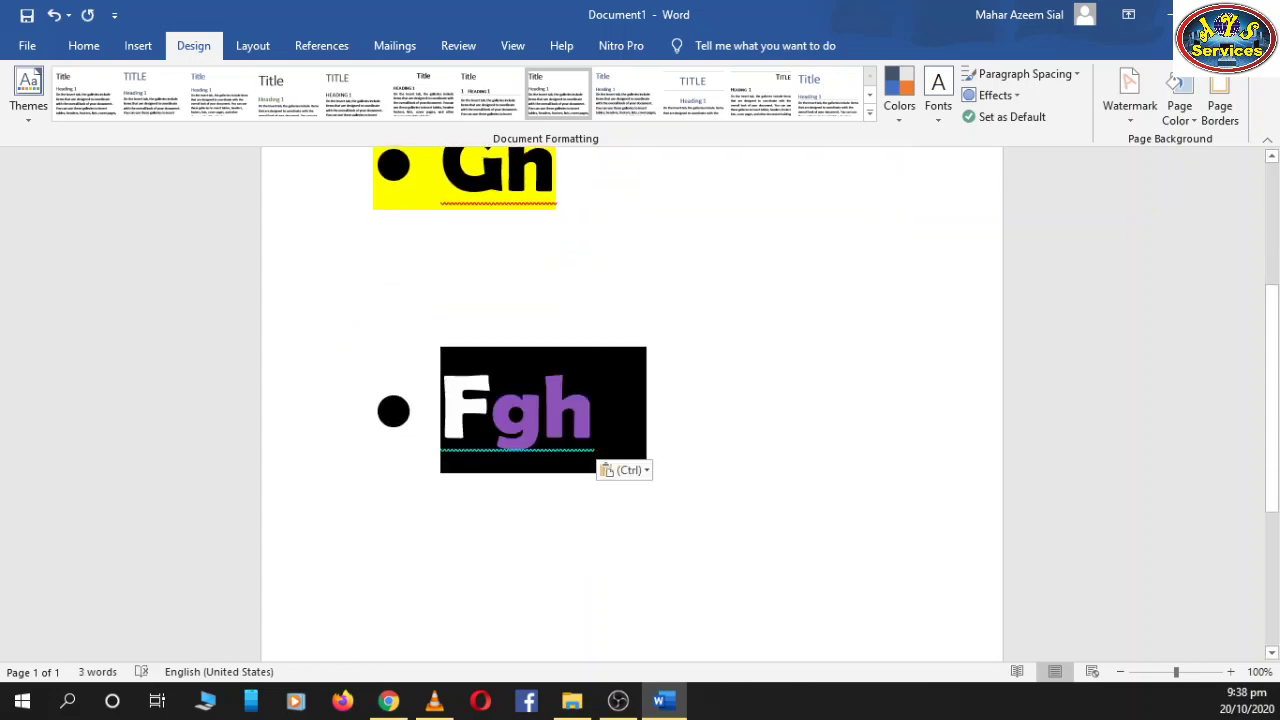
left_click(575, 531)
Step: Paste, undo and redo Fgh copies until three Fgh bullets remain
key("ctrl+v")
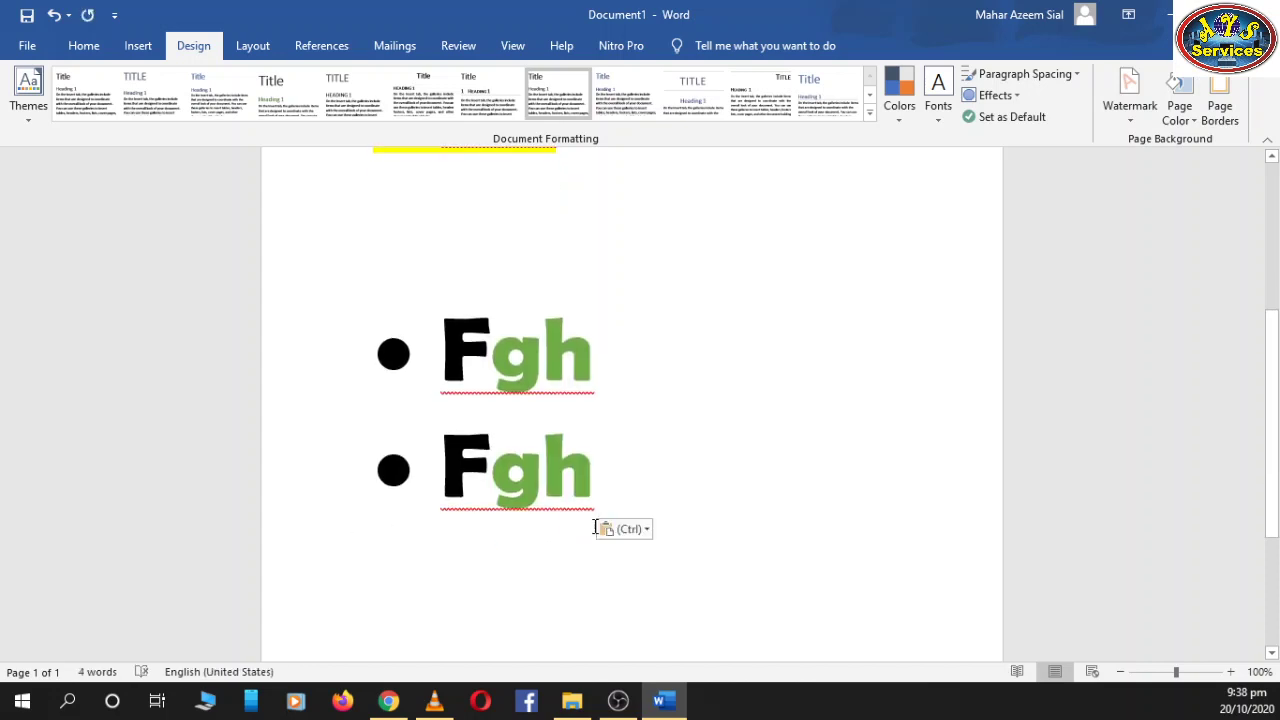
key("ctrl+z")
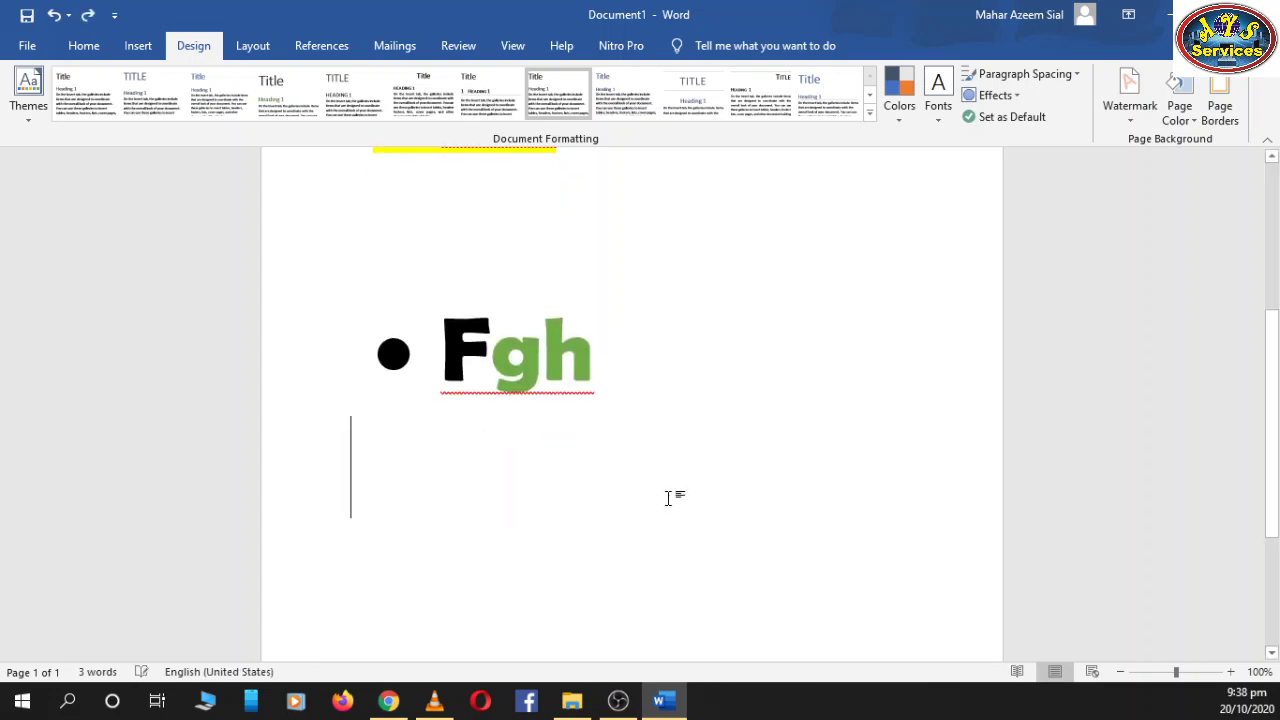
key("ctrl+z")
scroll(634, 494, "up", 1)
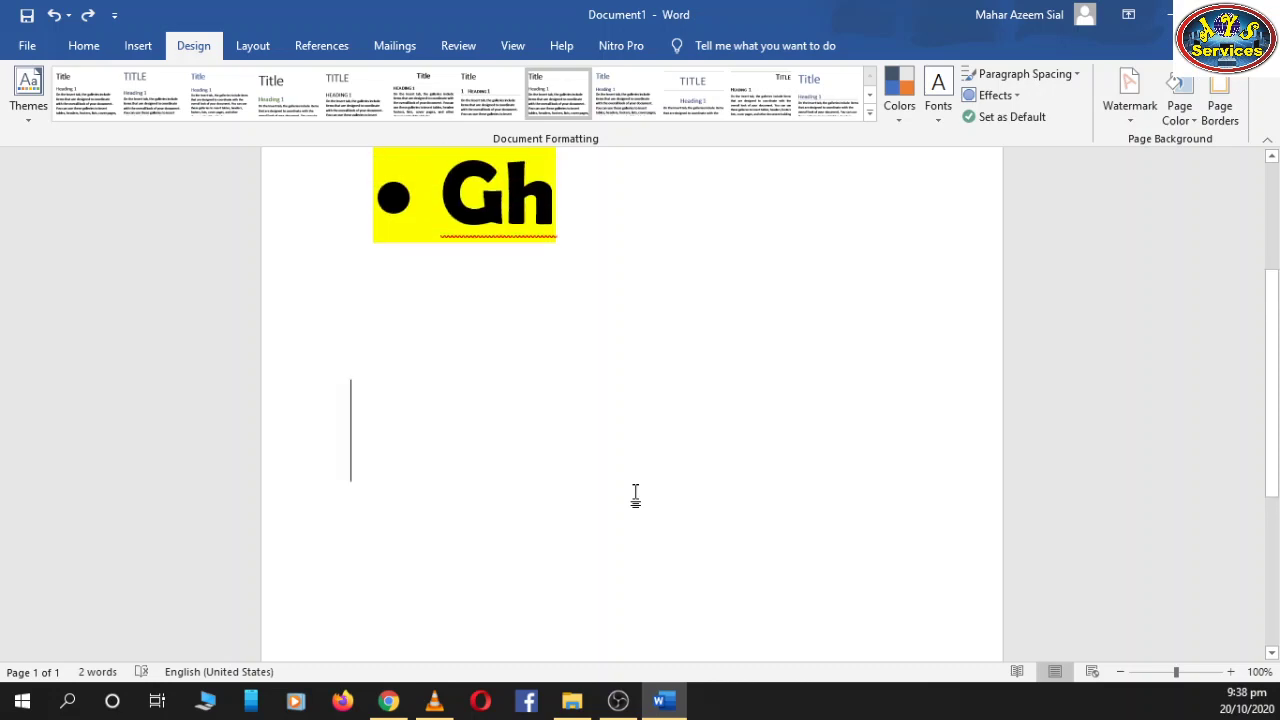
key("ctrl+z")
key("Return")
key("ctrl+y")
key("ctrl+y")
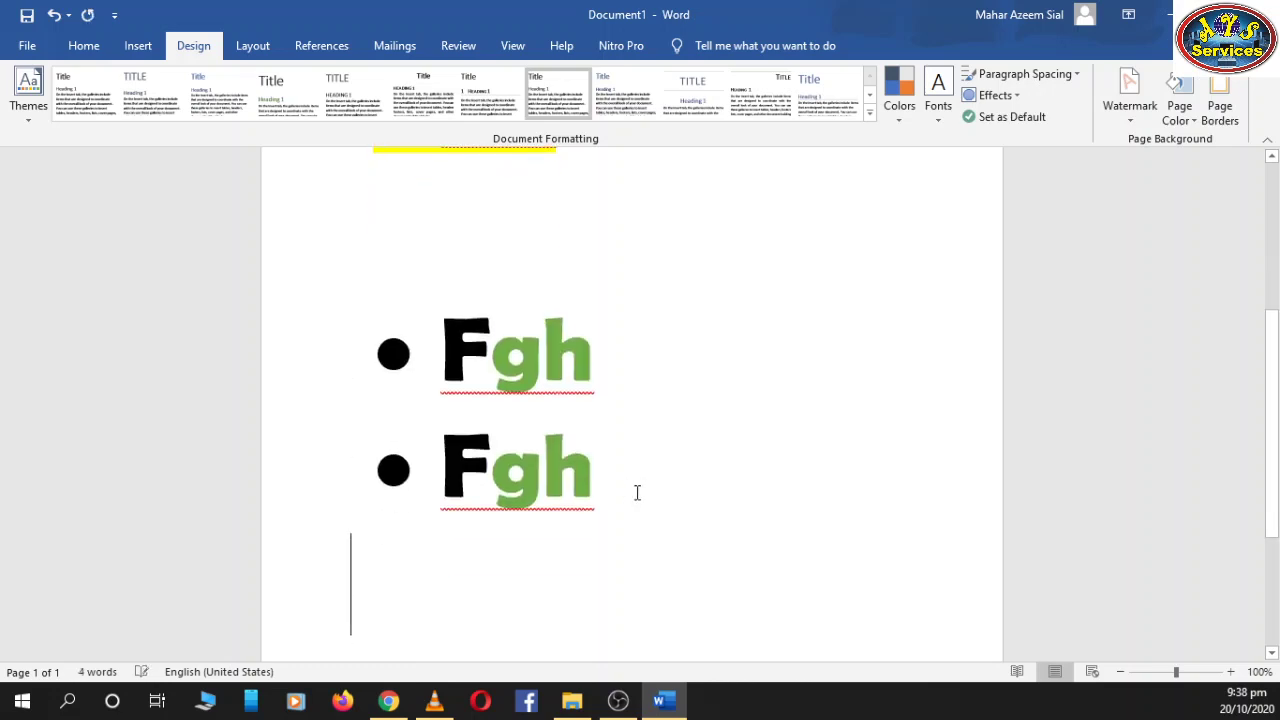
key("ctrl+y")
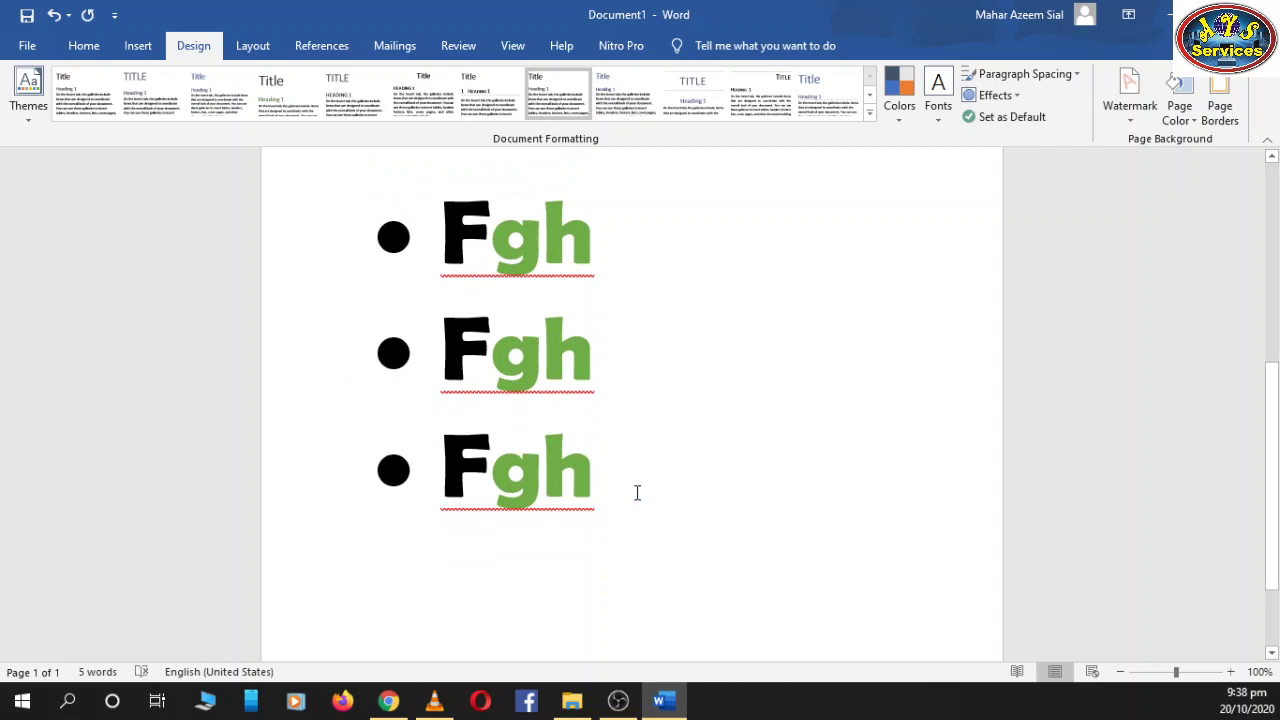
Step: Check the three Fgh bullets, ending with the cursor after the last Fgh
left_click_drag(637, 492, 425, 498)
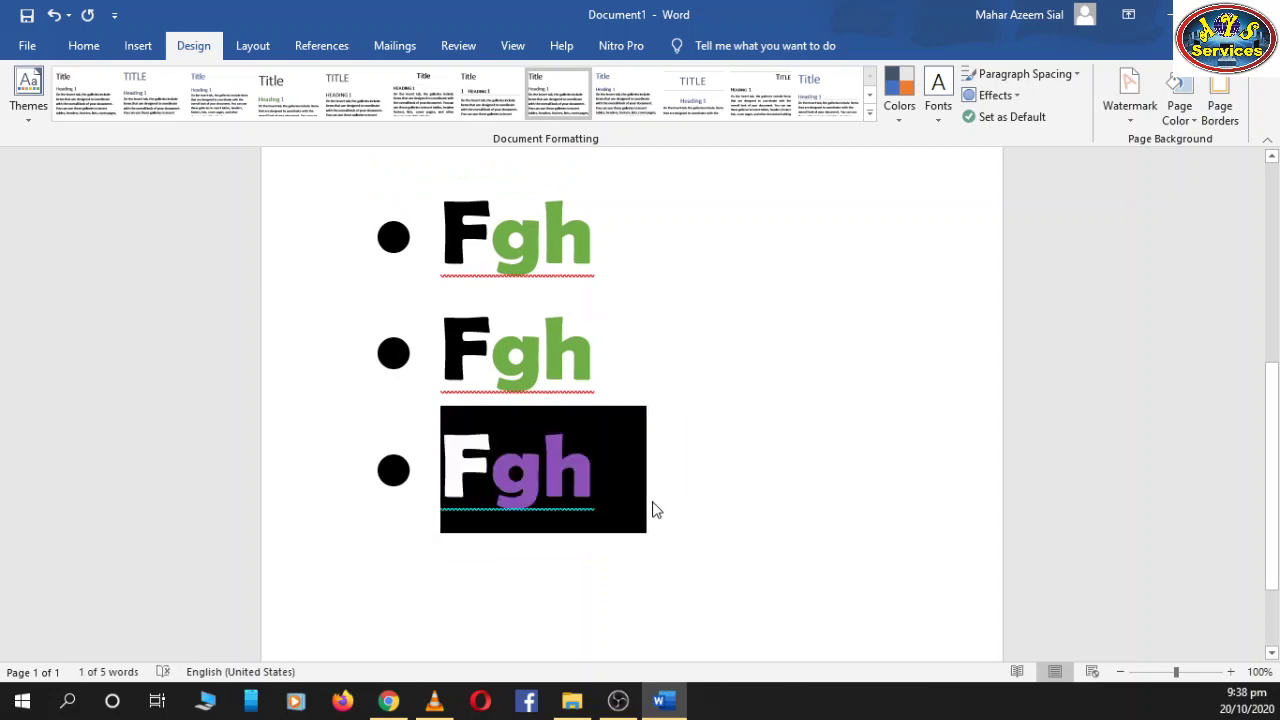
scroll(711, 489, "up", 3)
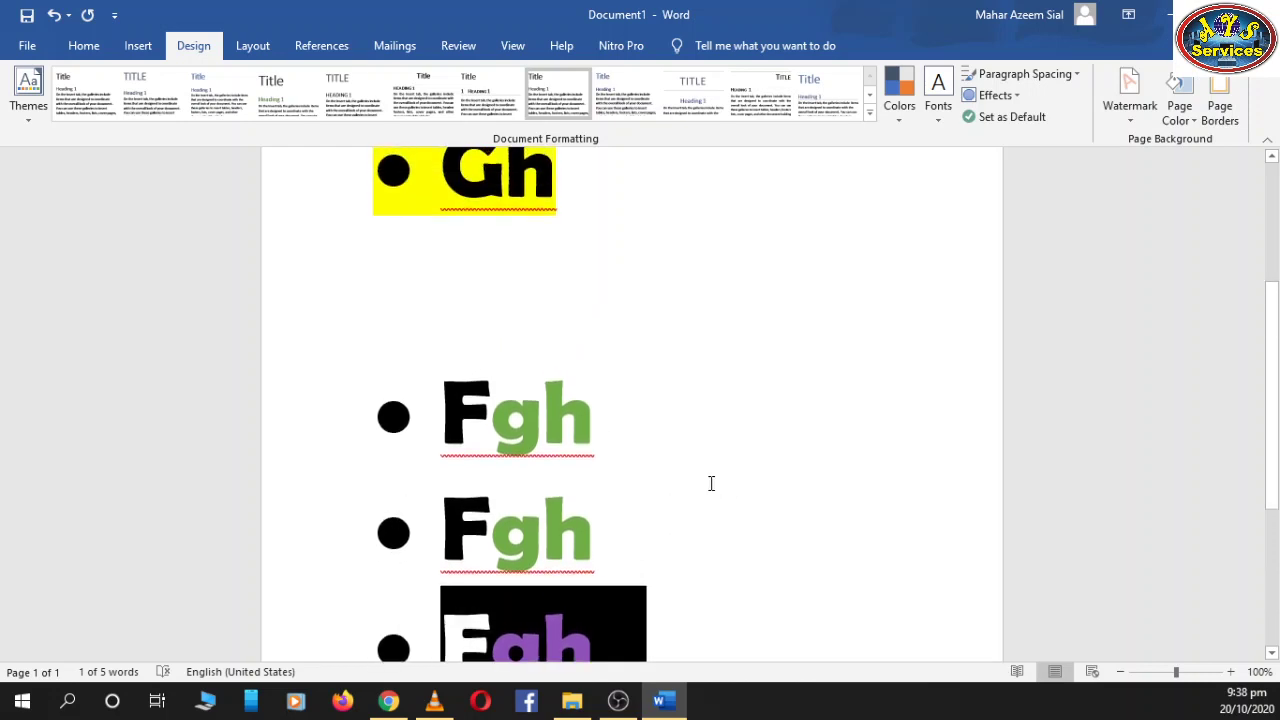
scroll(711, 485, "down", 2)
key("ctrl+a")
scroll(711, 485, "up", 3)
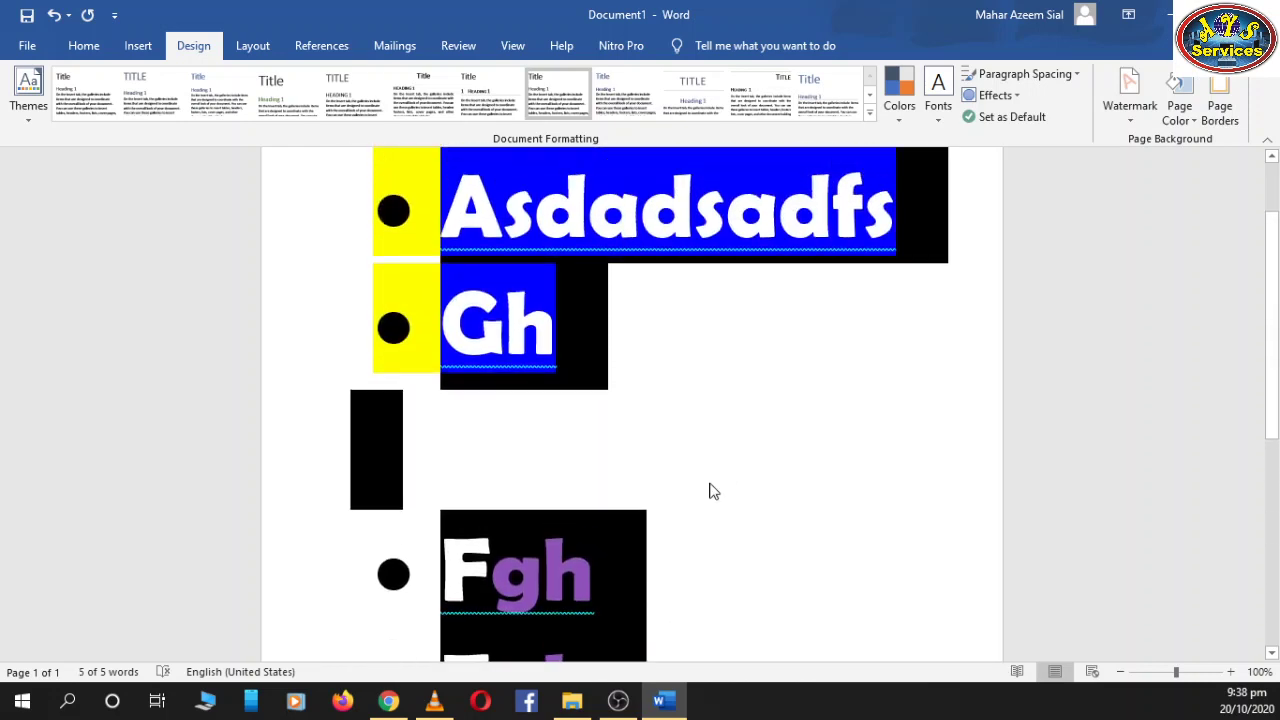
scroll(711, 489, "down", 3)
scroll(711, 489, "down", 4)
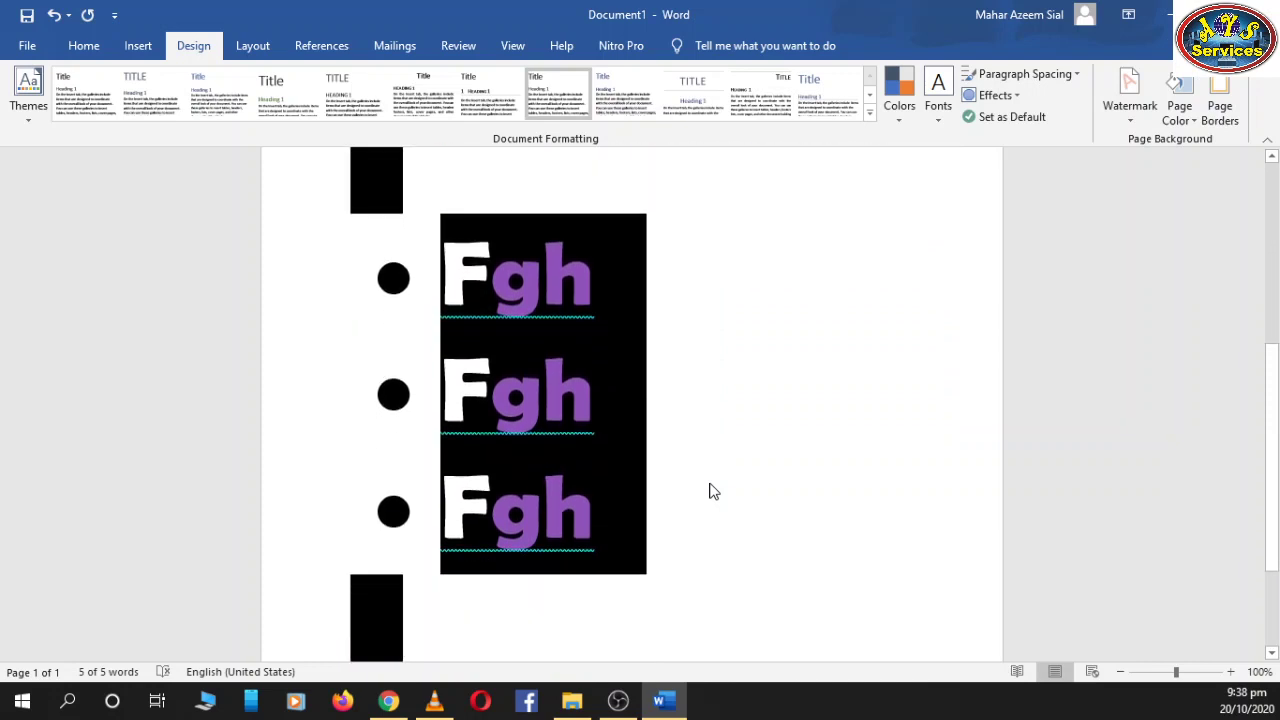
left_click(709, 482)
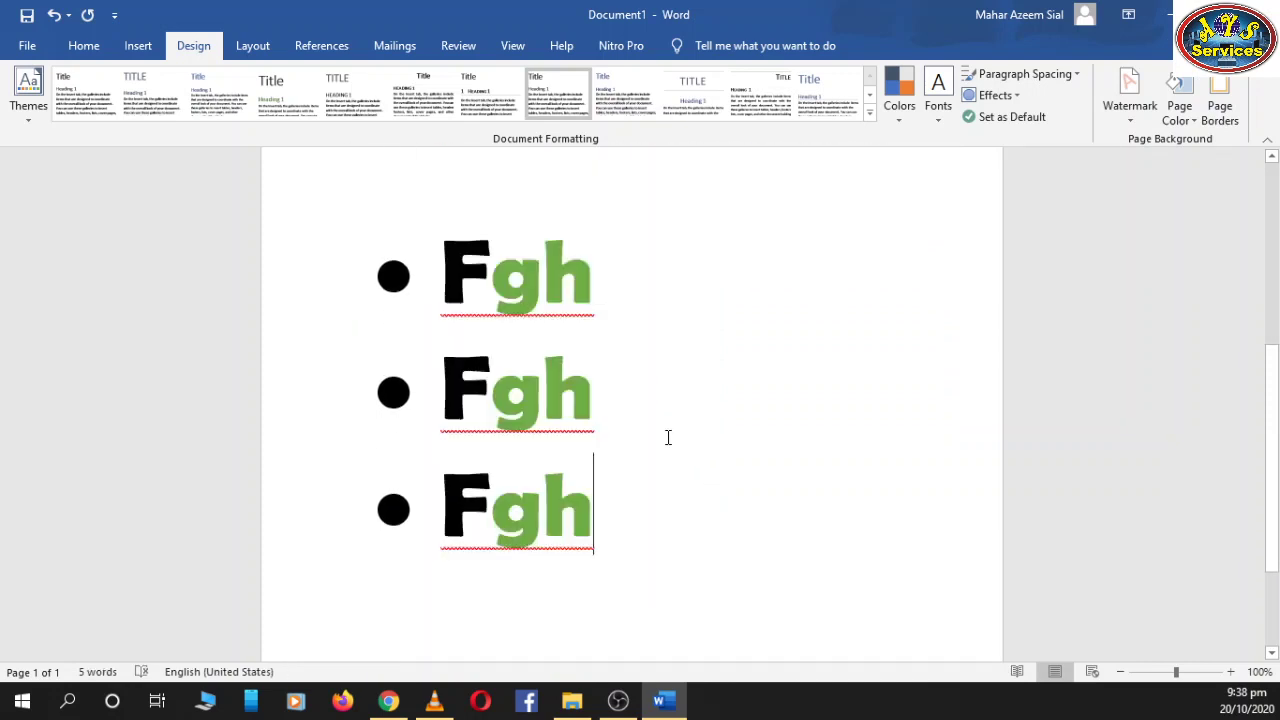
Step: Type aaaAAAA, then delete the text upward, trimming the first bullet to 'Asdad'
type("aaaA")
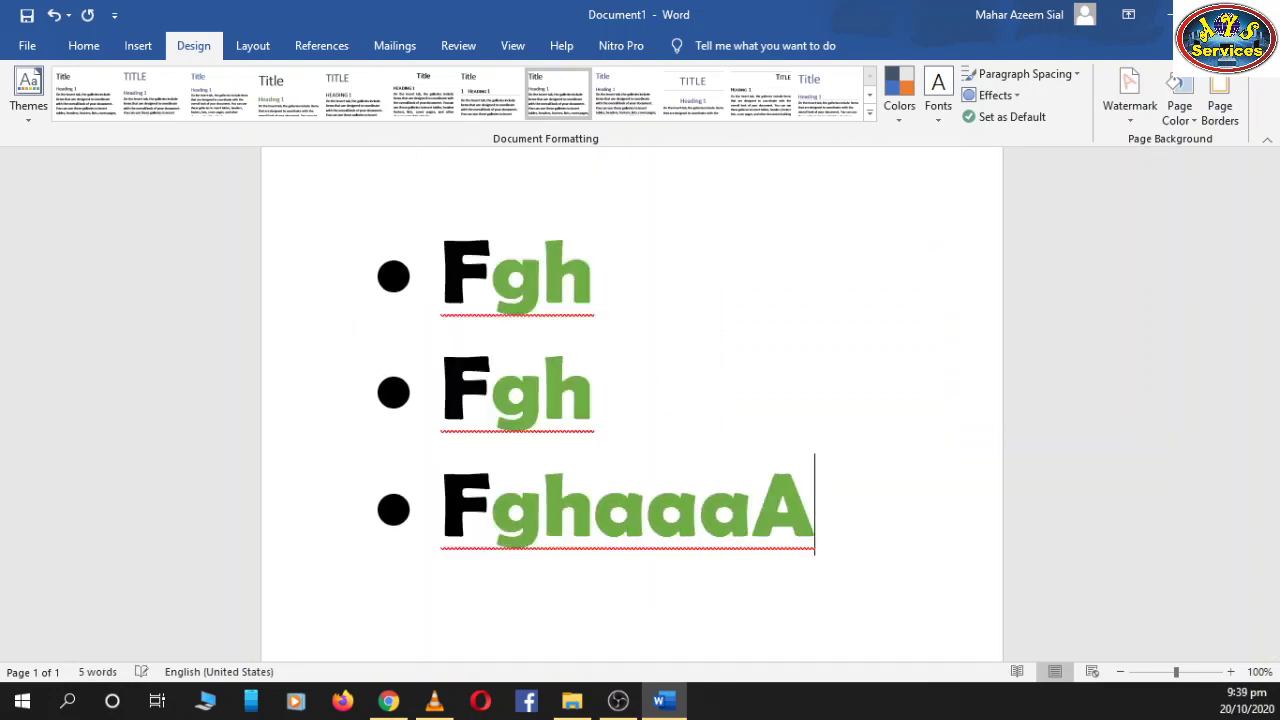
type("AAA")
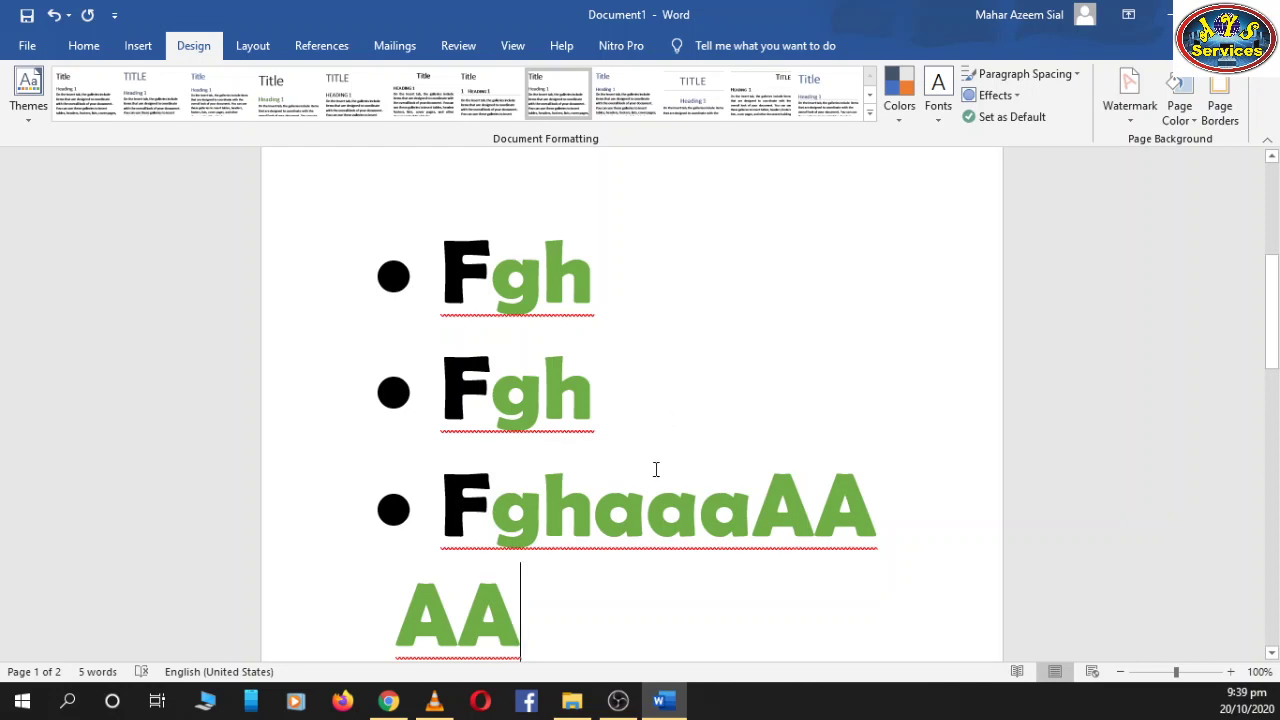
left_click_drag(600, 547, 352, 175)
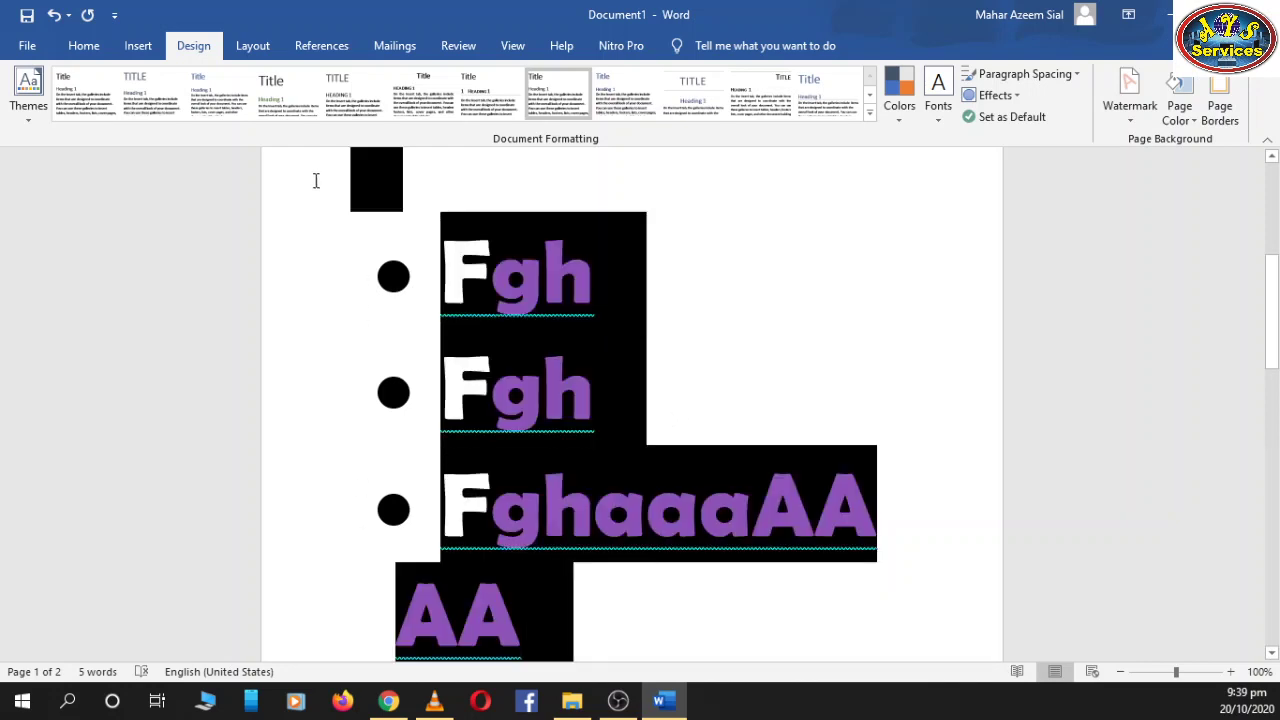
key("Delete")
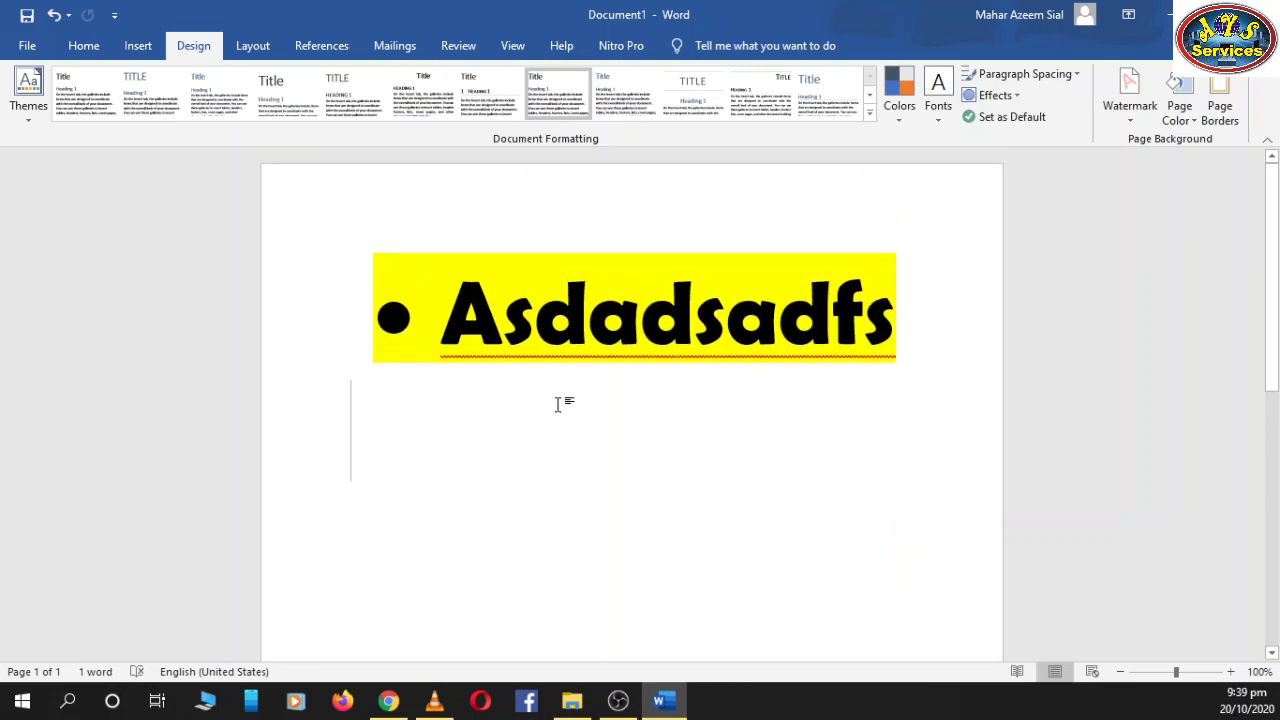
key("BackSpace")
key("BackSpace")
key("BackSpace")
key("BackSpace")
key("BackSpace")
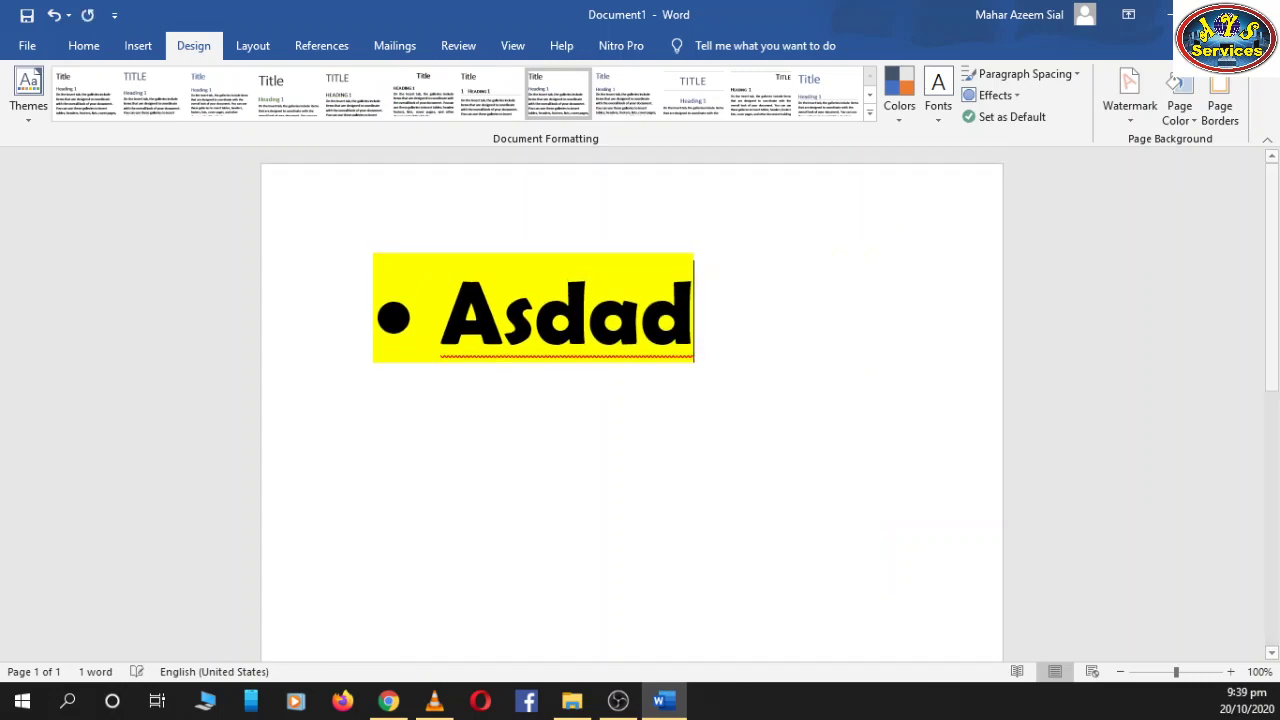
key("BackSpace")
key("BackSpace")
key("BackSpace")
key("BackSpace")
key("BackSpace")
key("BackSpace")
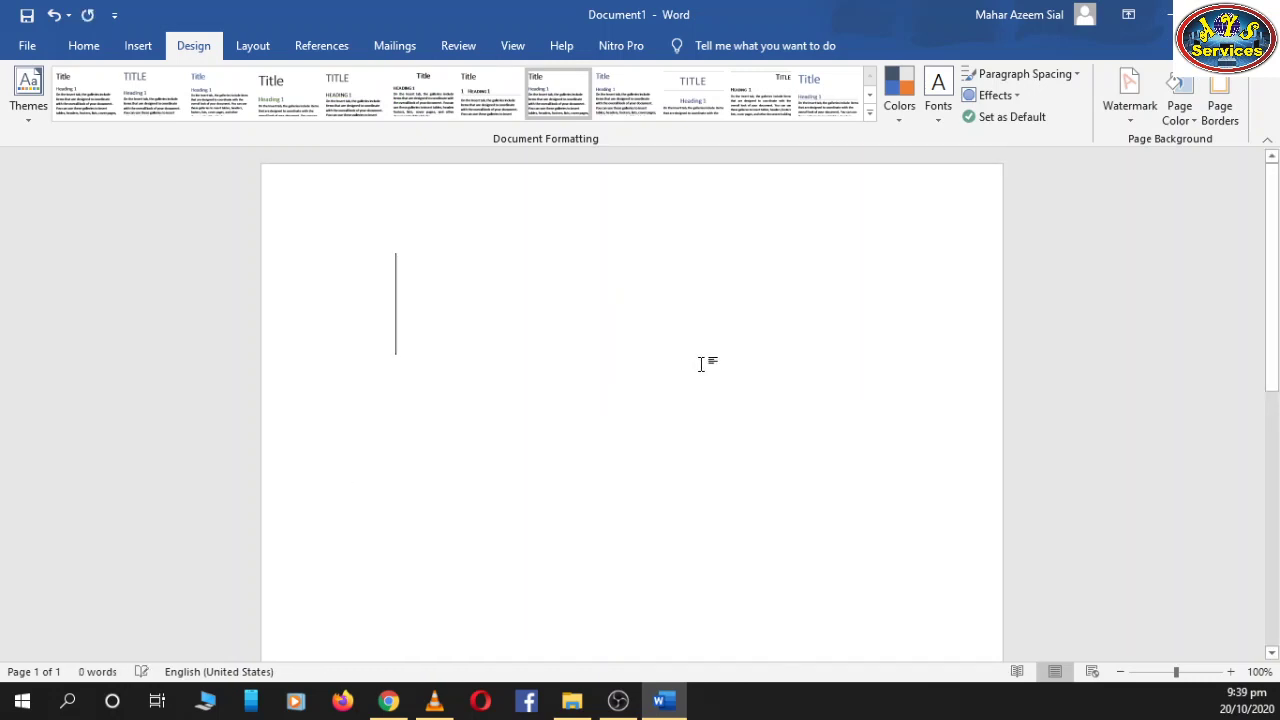
Step: Browse the bullet and numbering styles, then apply the 1) a) i) multilevel list style
left_click(86, 47)
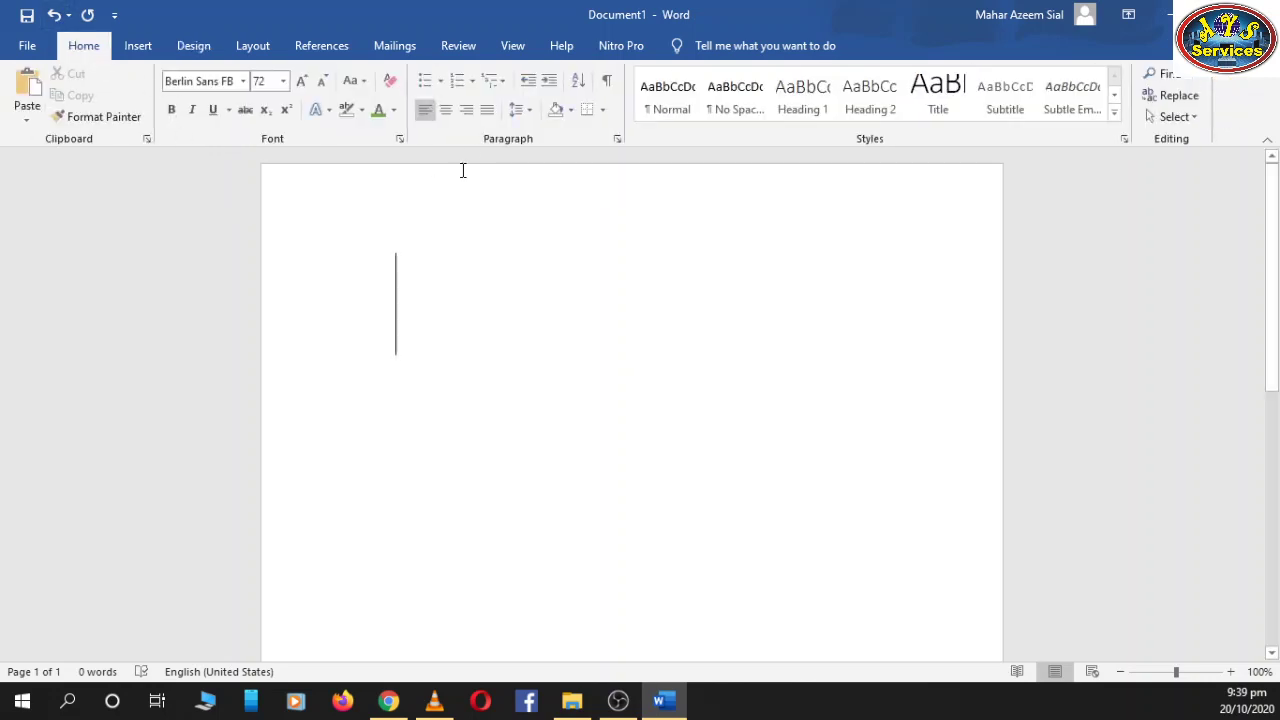
left_click(440, 82)
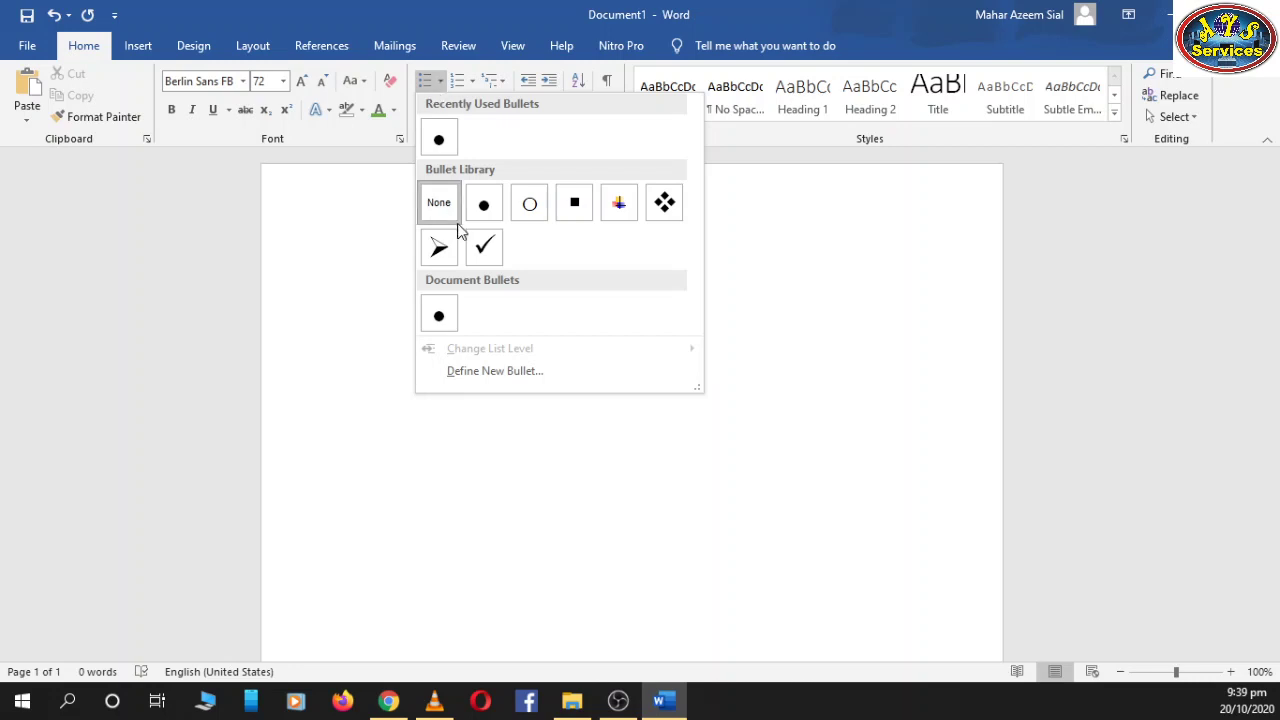
left_click(472, 81)
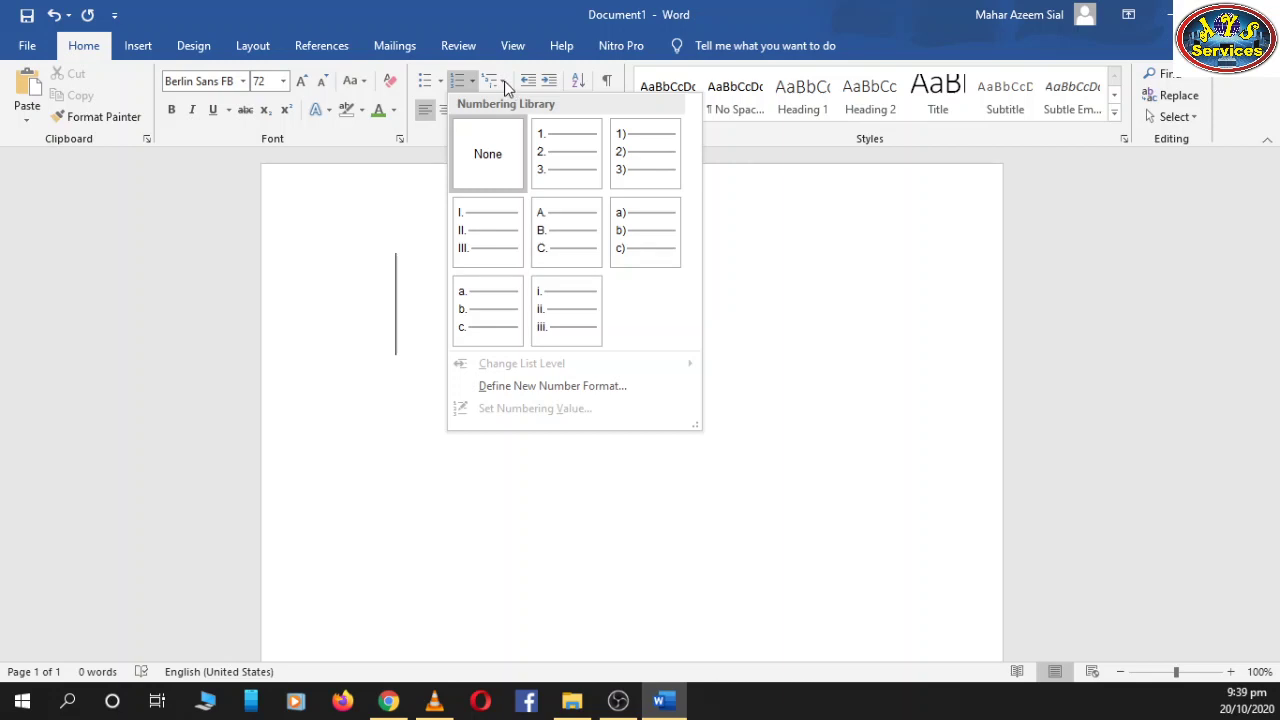
left_click(504, 84)
mouse_move(604, 293)
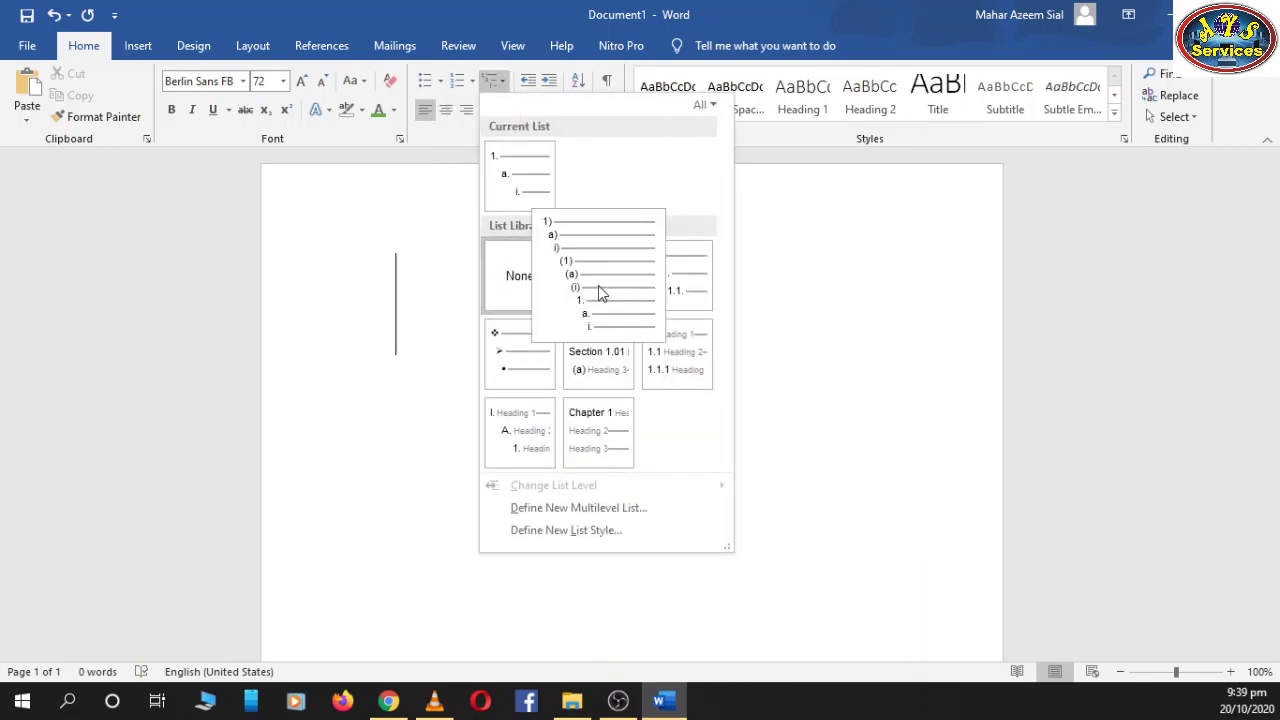
left_click(595, 294)
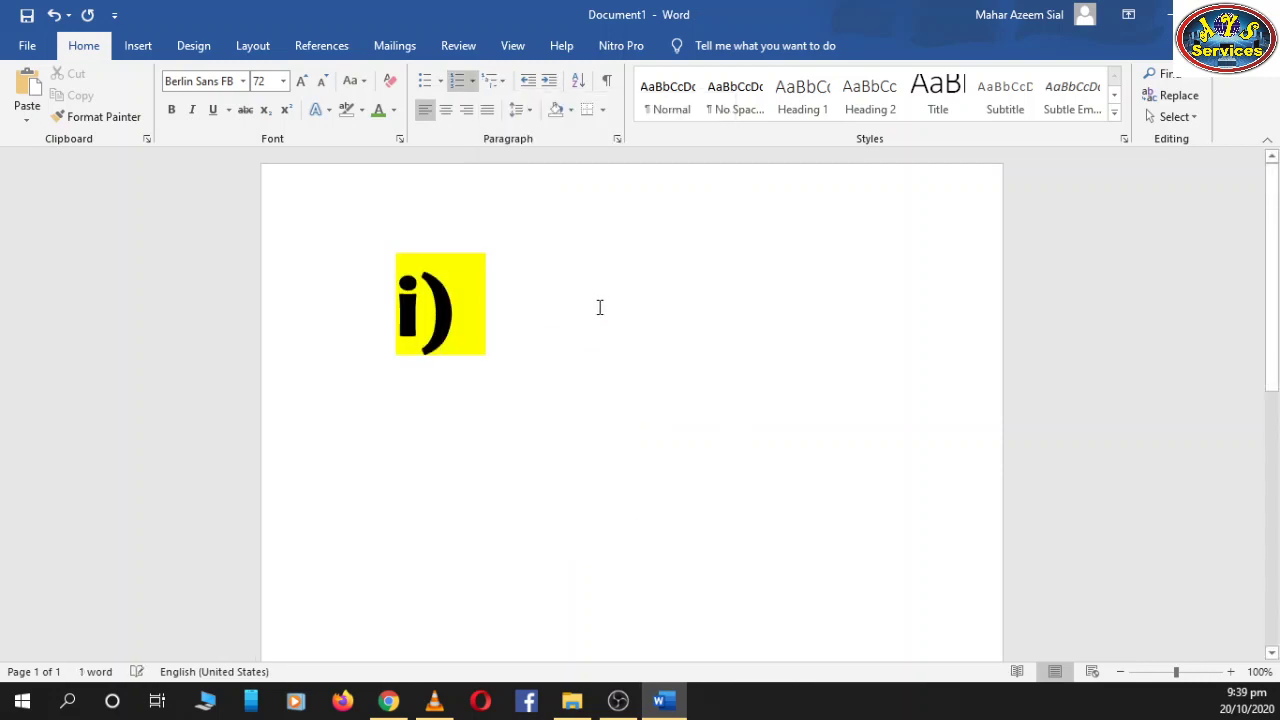
Step: Type the list items S, dsf and gf, leaving an empty fourth item
type("s")
key("Return")
type("dsf")
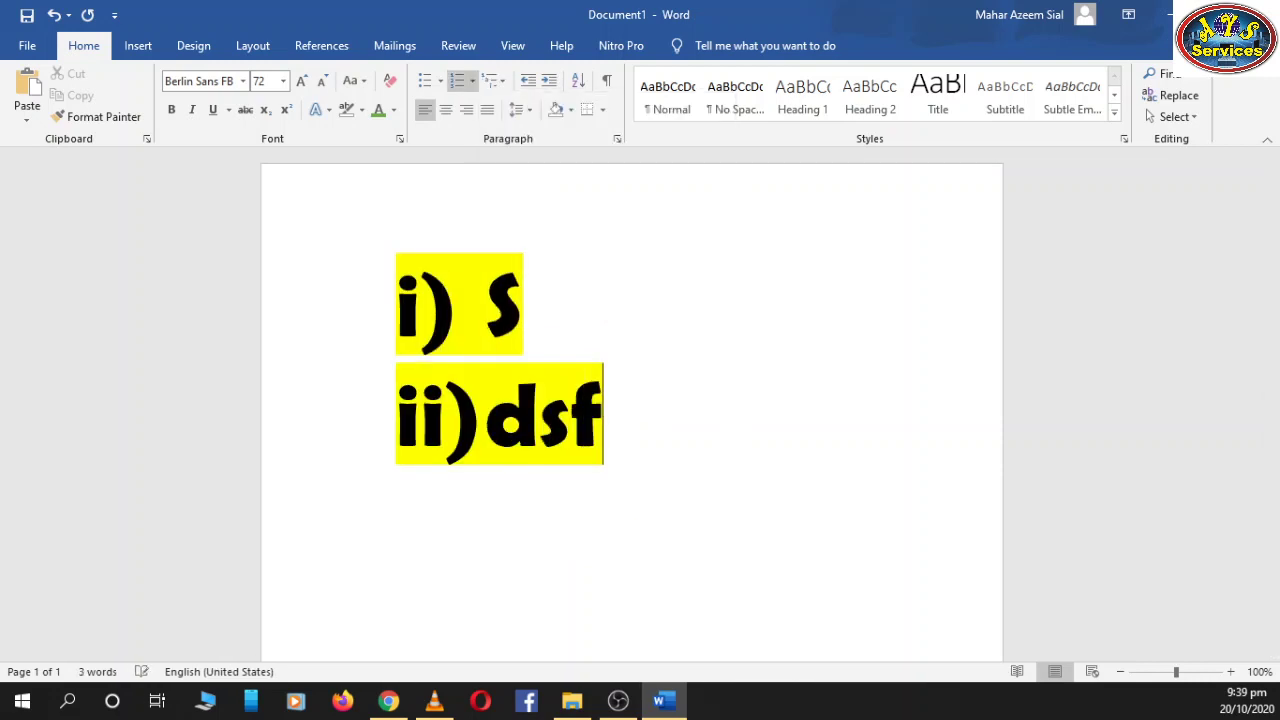
key("Return")
type("gf")
key("Return")
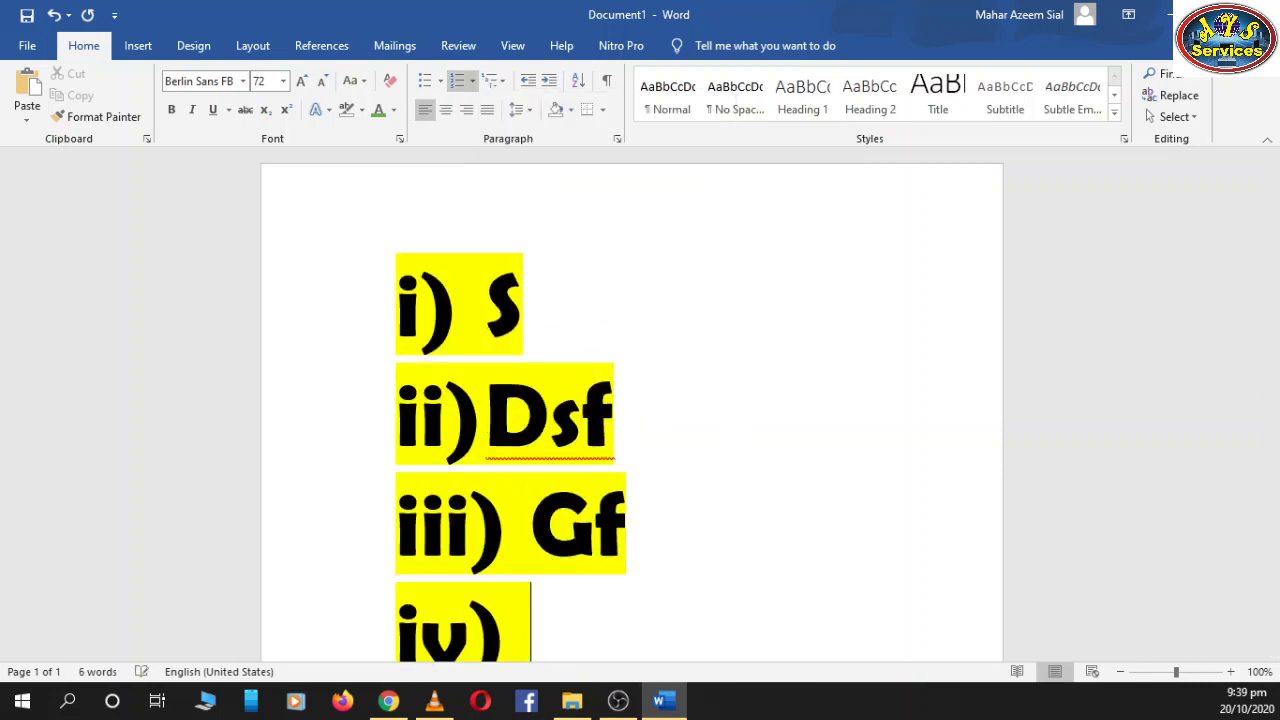
Step: Change the list level of the empty fourth item several times, then centre it
left_click(545, 86)
left_click(528, 86)
left_click(549, 86)
left_click(551, 88)
left_click(551, 89)
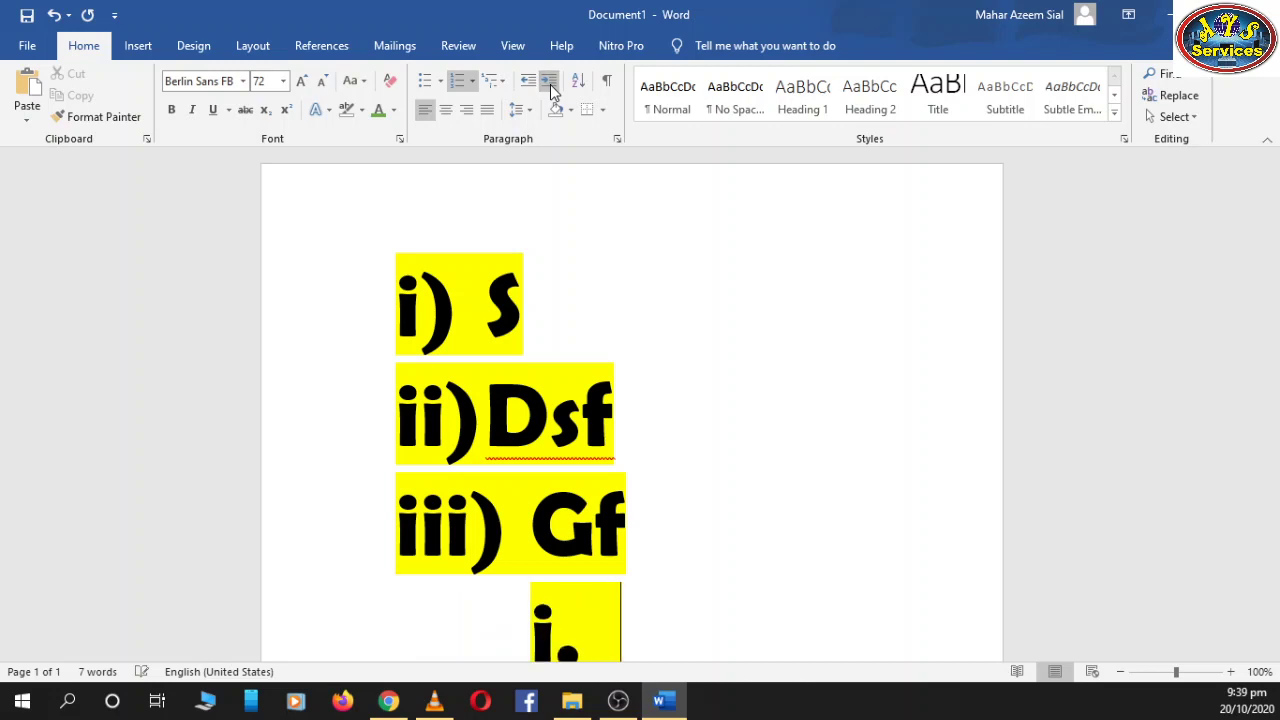
left_click(446, 113)
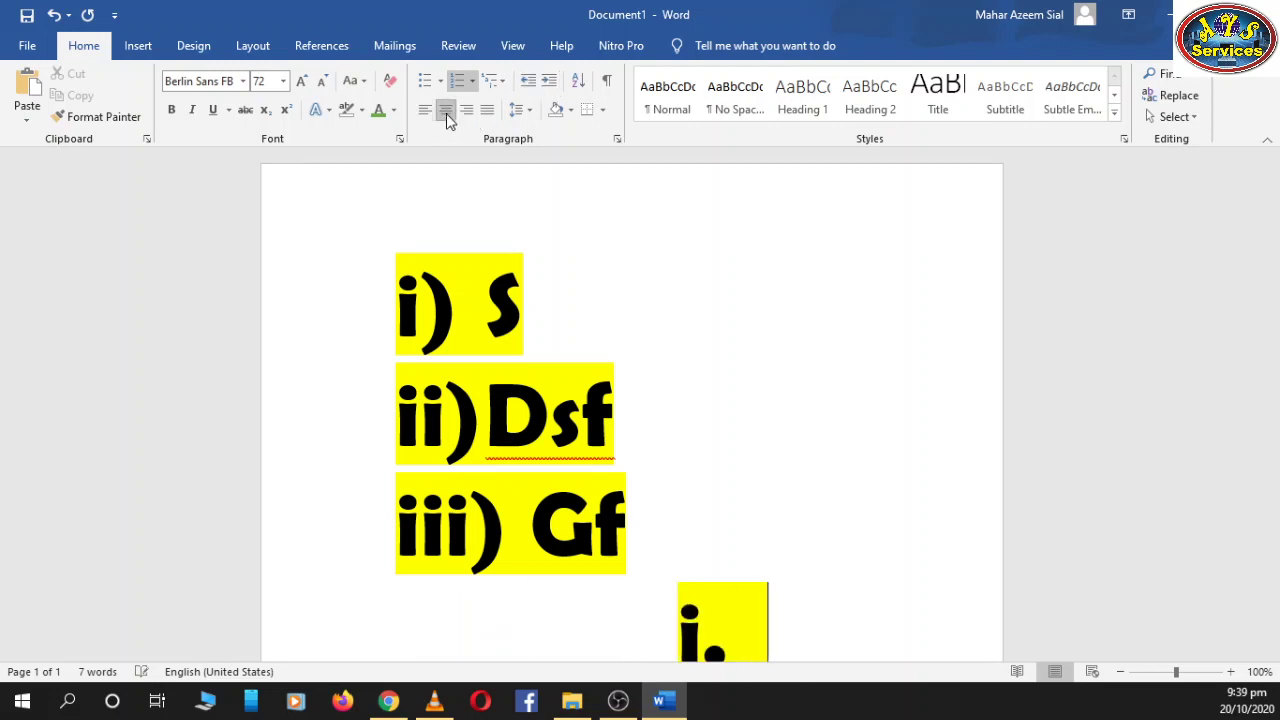
Step: Delete the three old list lines and the leftover i. marker
left_click(791, 482)
left_click_drag(626, 525, 391, 297)
key("BackSpace")
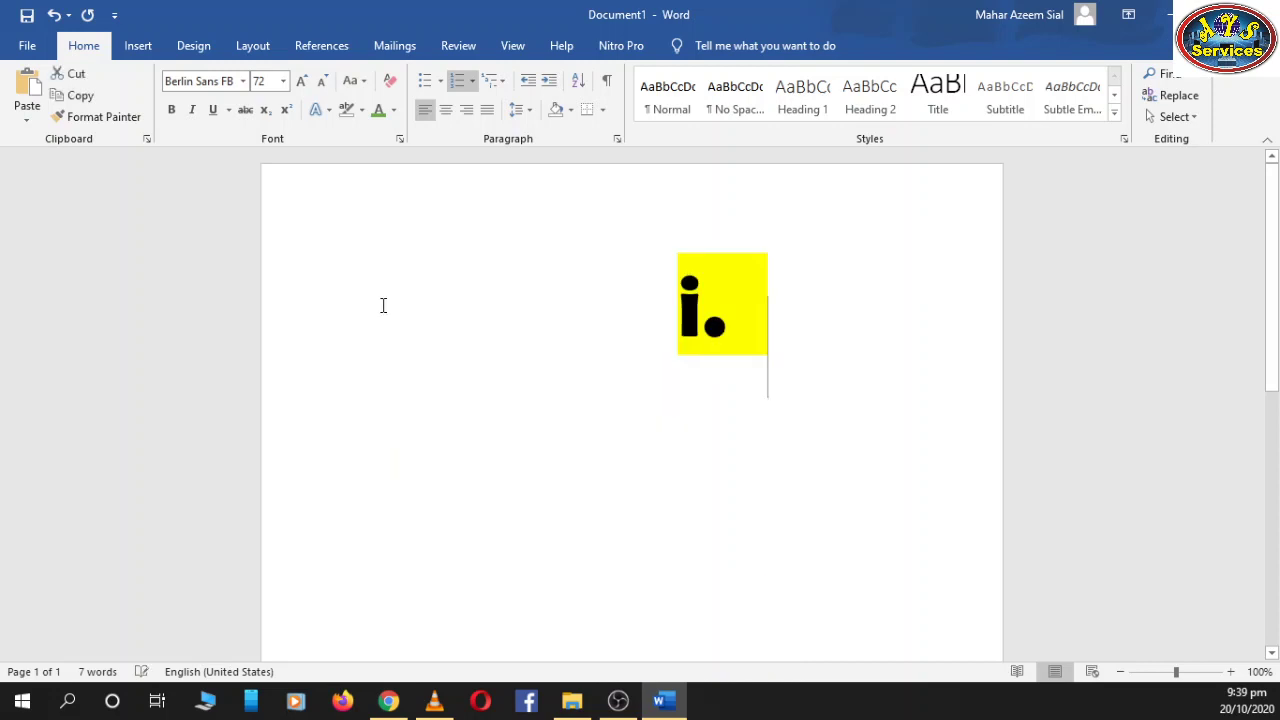
key("BackSpace")
key("BackSpace")
key("BackSpace")
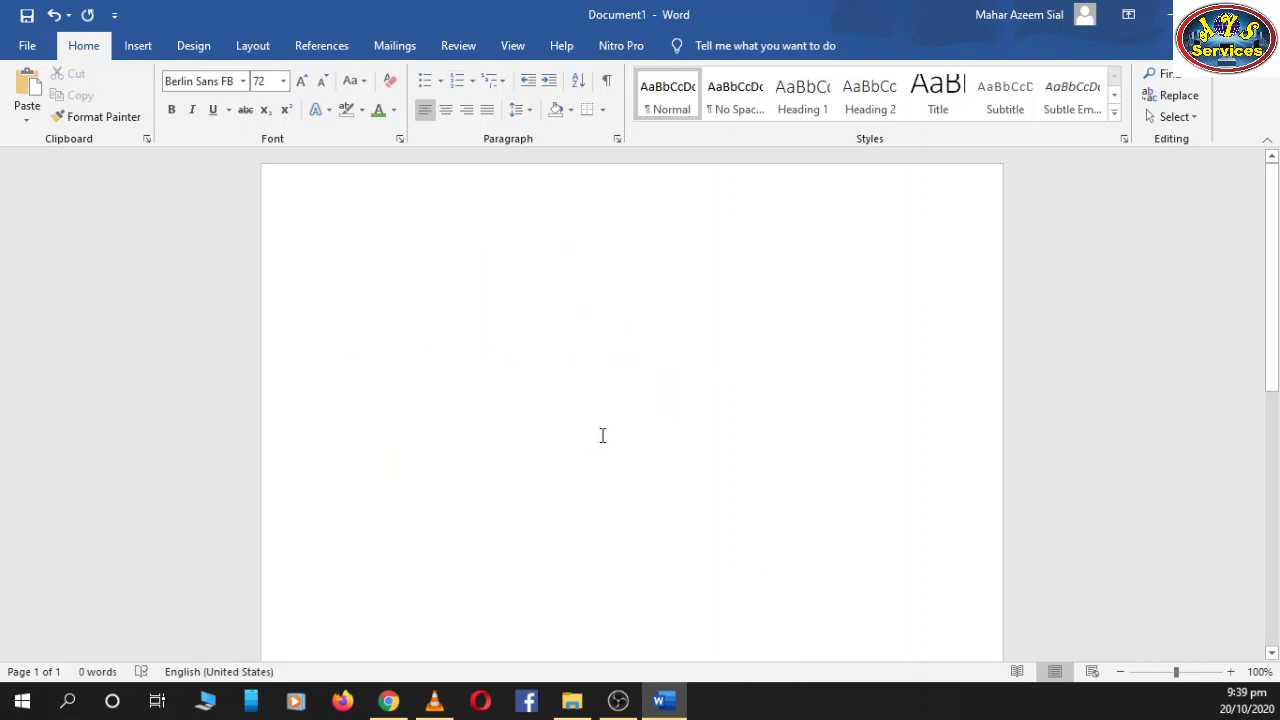
Step: Type dasfdsg, hfgvj, fdgf and xdxb on separate lines, ending with an empty line
type("dasfdsg")
key("Return")
type("h")
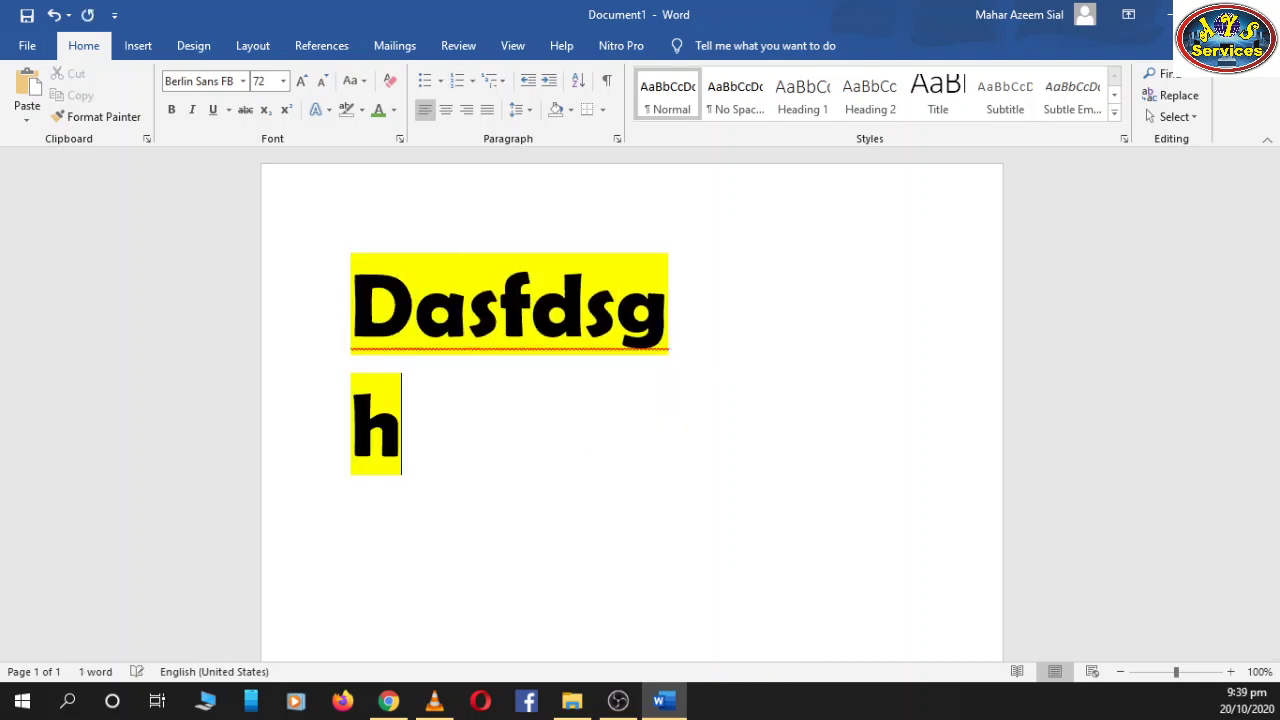
type("fgvj")
key("Return")
type("fdgf")
key("Return")
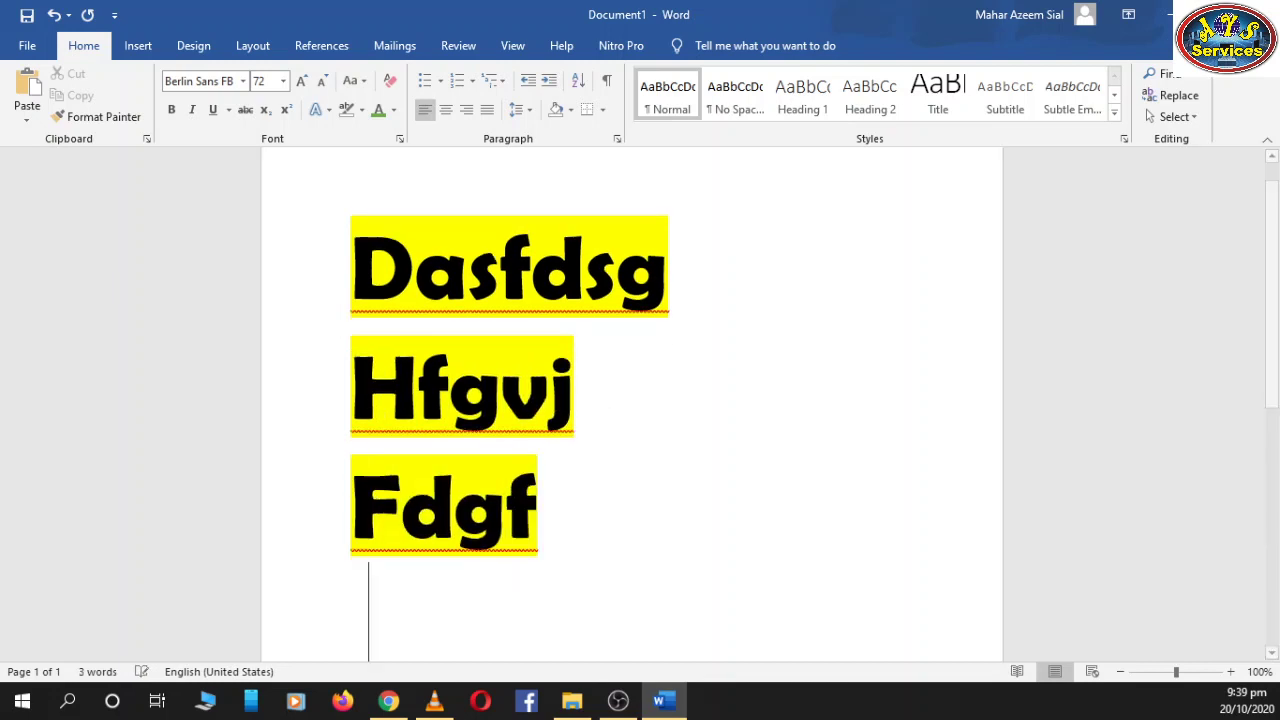
type("xdxb")
key("Return")
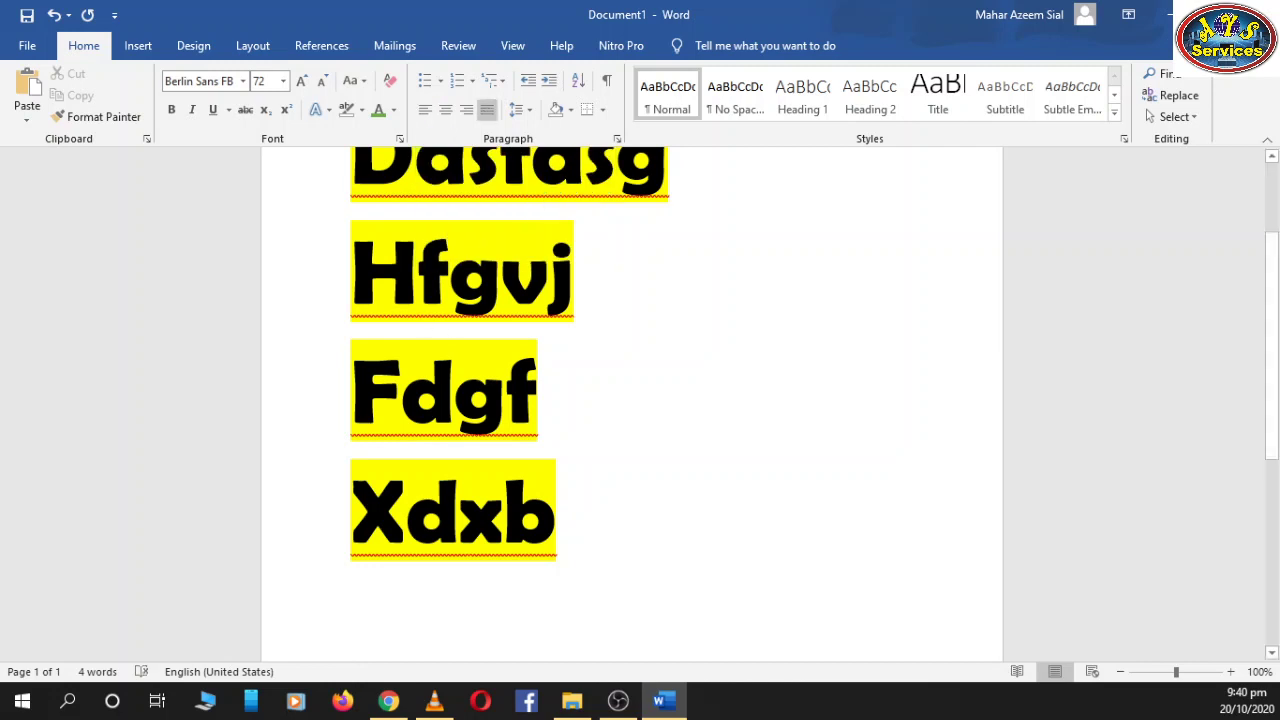
Step: Select the whole document and centre all four lines
left_click(450, 112)
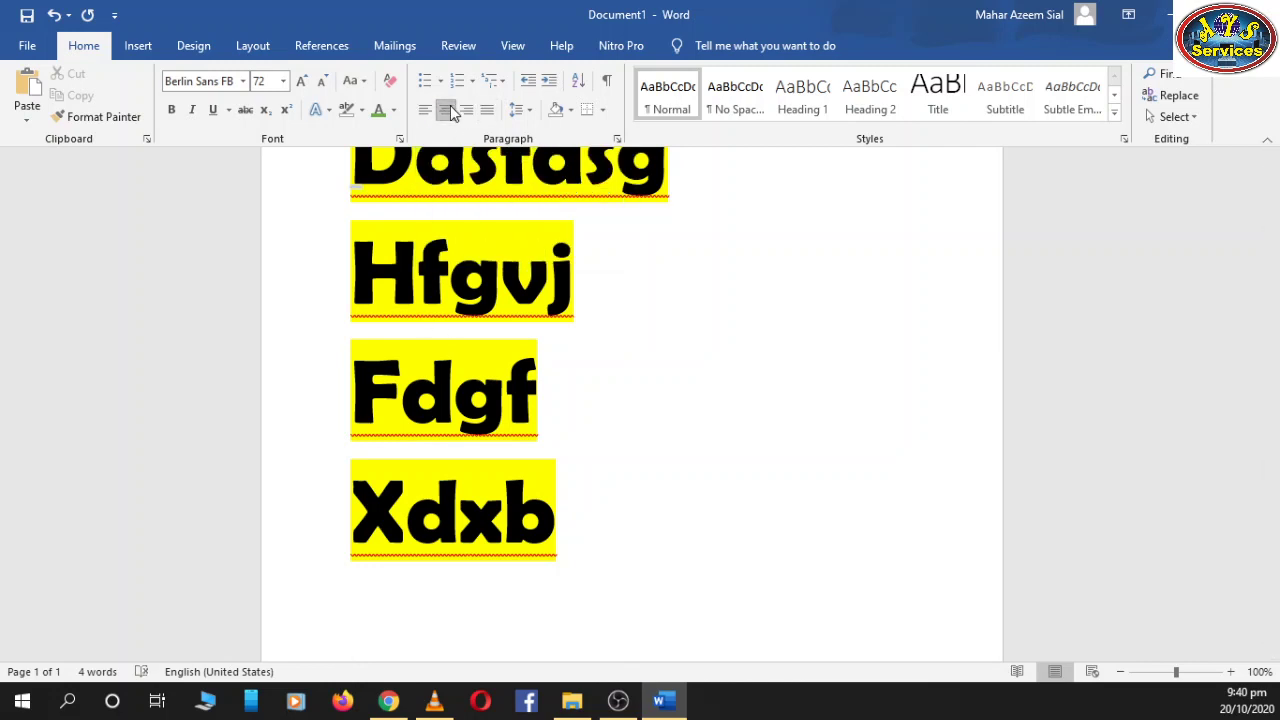
scroll(660, 457, "down", 1)
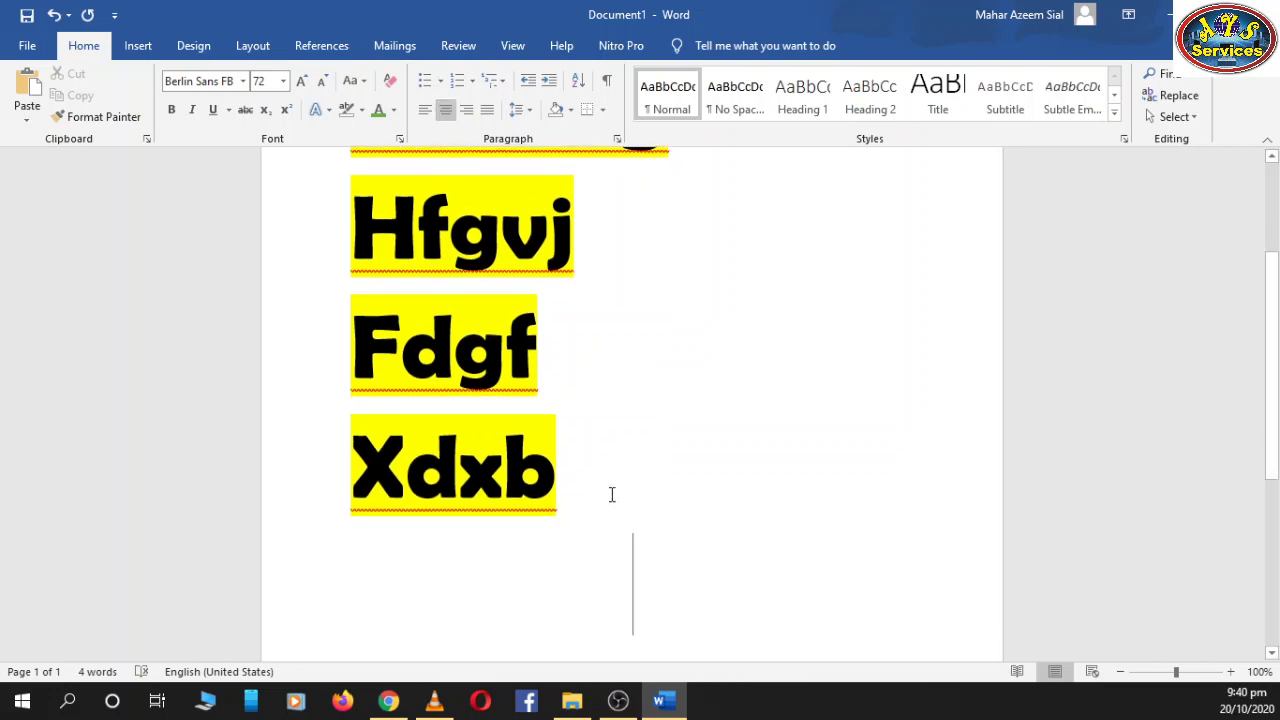
key("ctrl+a")
scroll(612, 494, "up", 3)
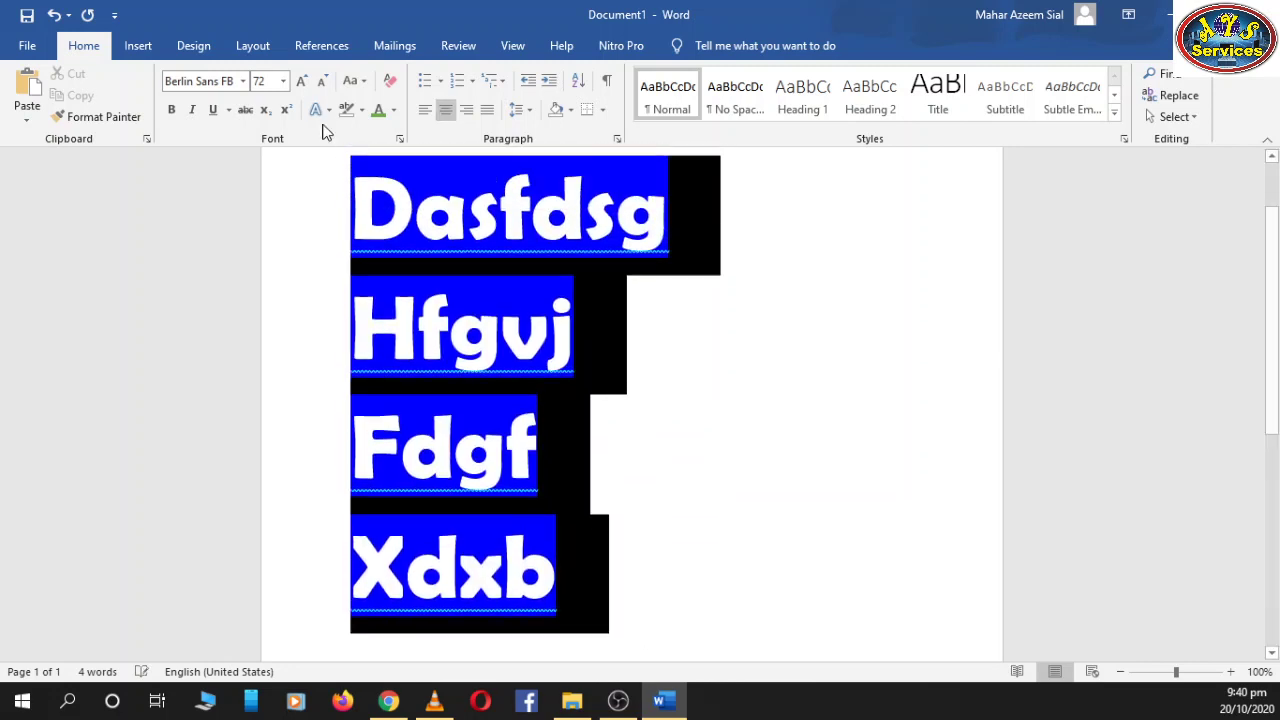
left_click(446, 112)
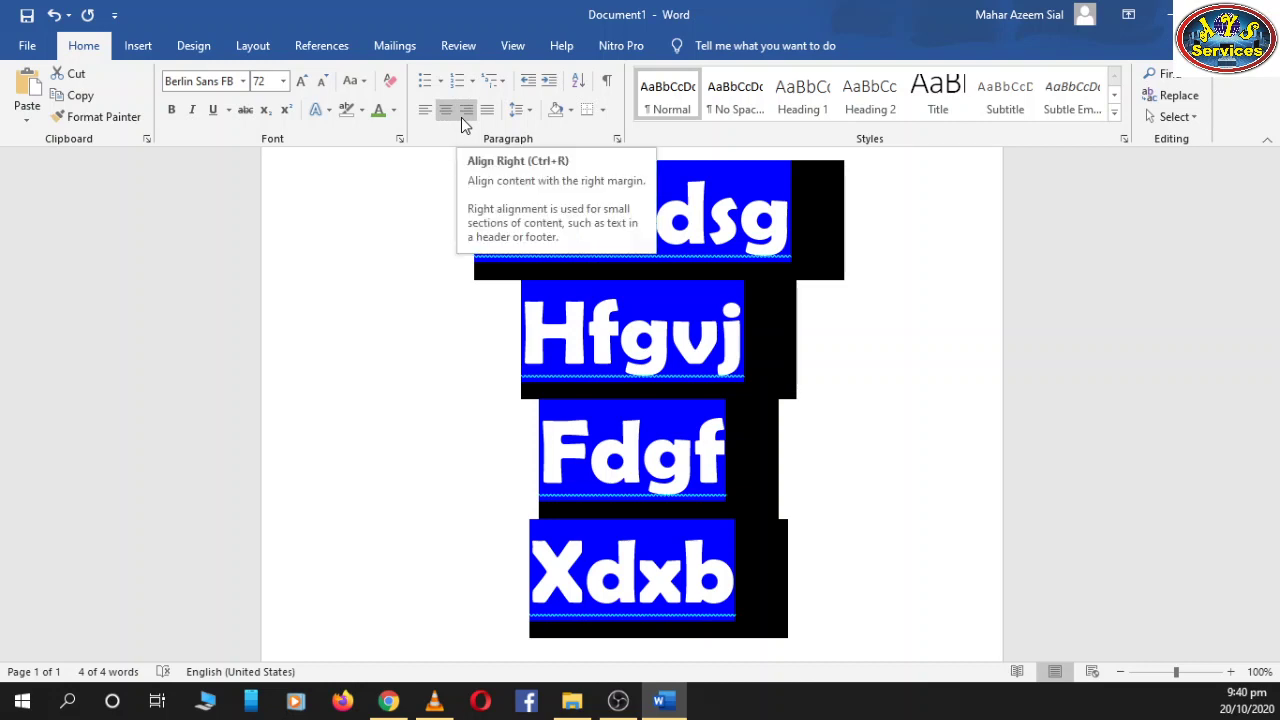
Step: Try right, justified, left and centred alignment, settling on justified, then view line spacing options
left_click(461, 119)
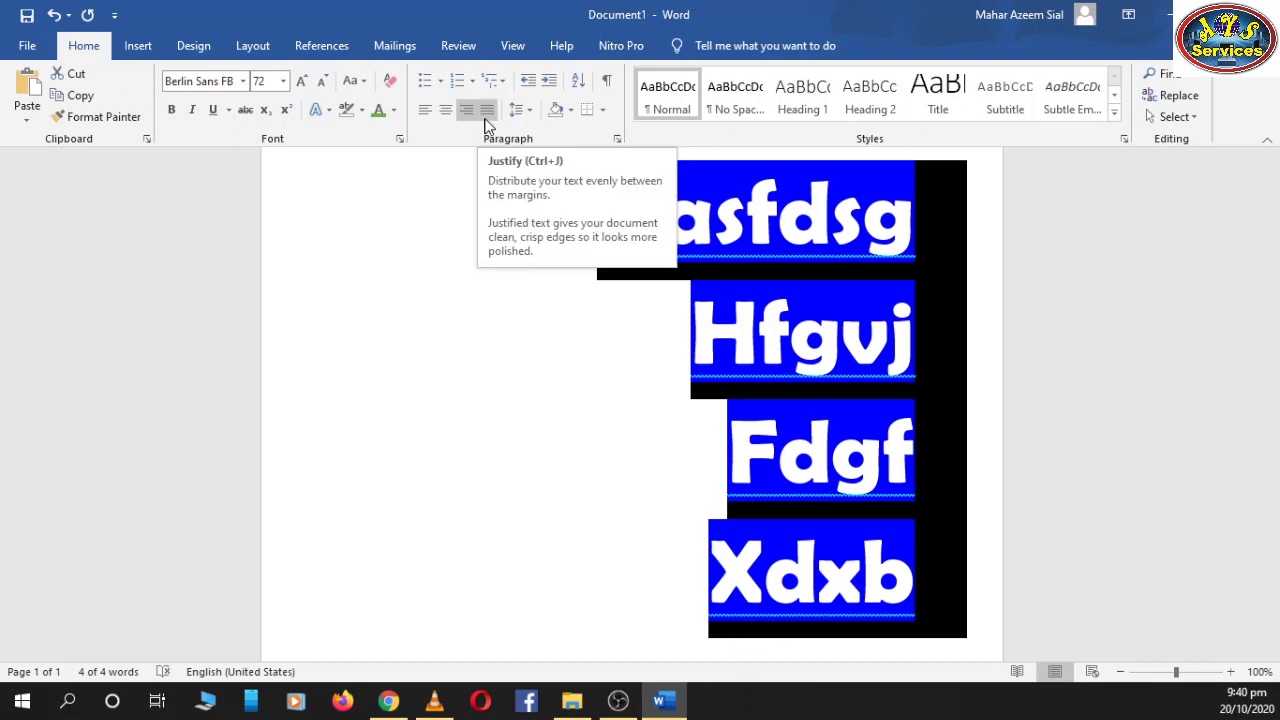
left_click(486, 118)
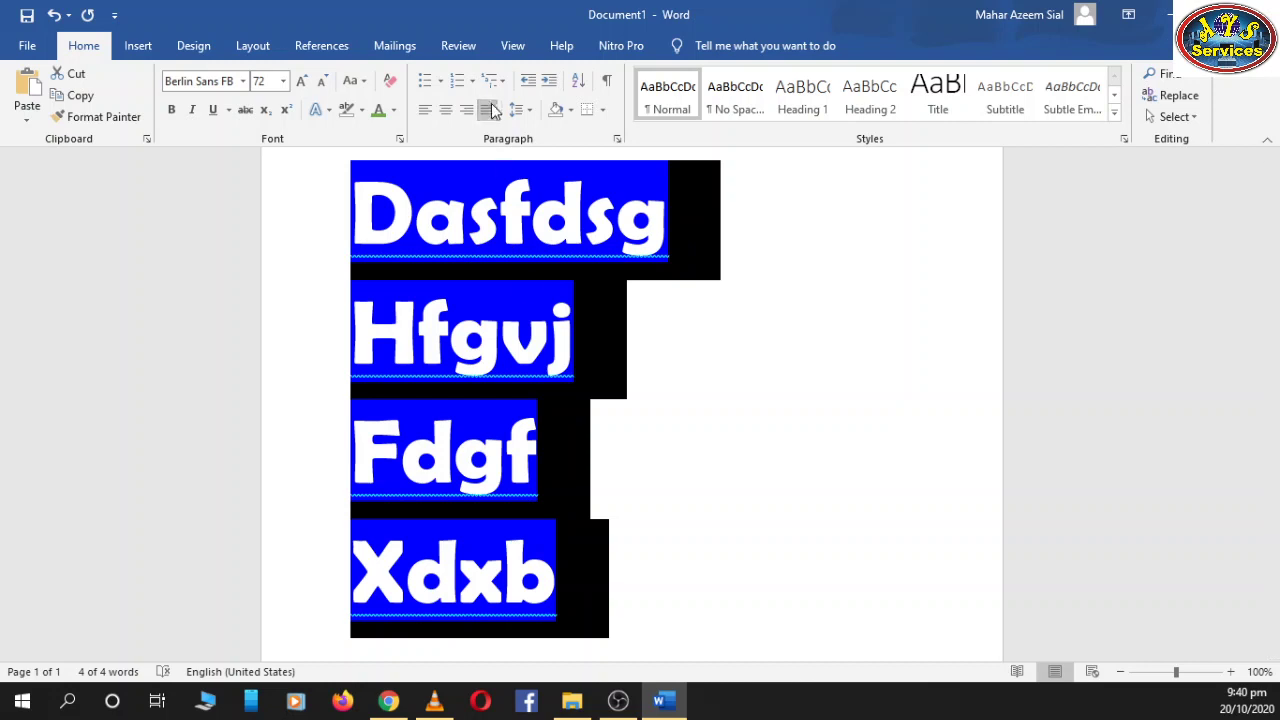
left_click(427, 116)
left_click(462, 112)
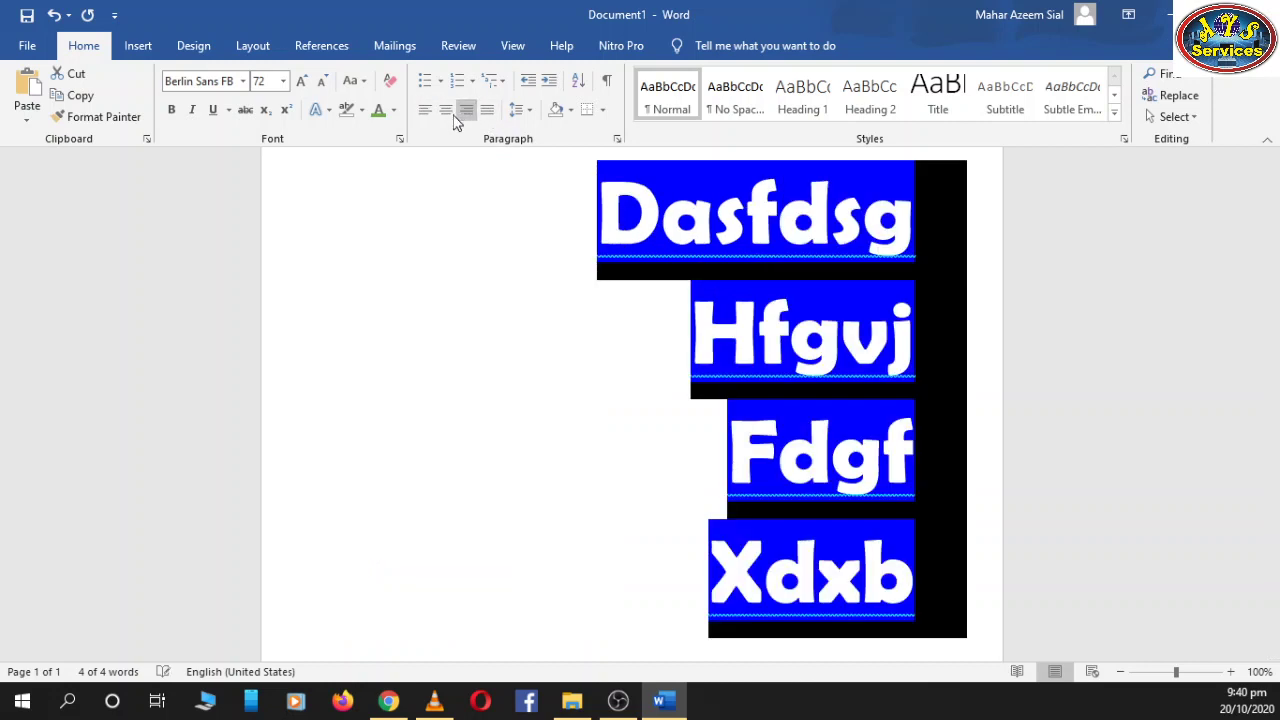
left_click(446, 112)
left_click(487, 113)
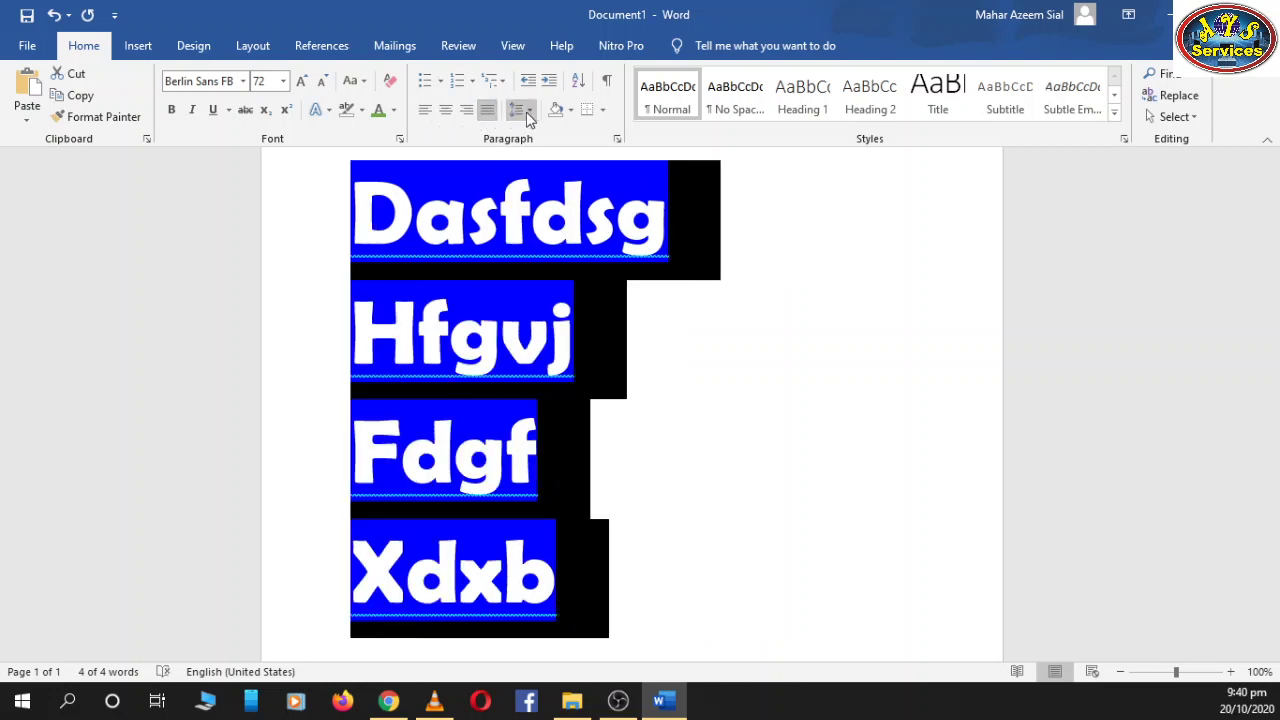
left_click(531, 115)
Step: Close line spacing unchanged and place the insertion point at the end of Hfgvj
left_click(531, 113)
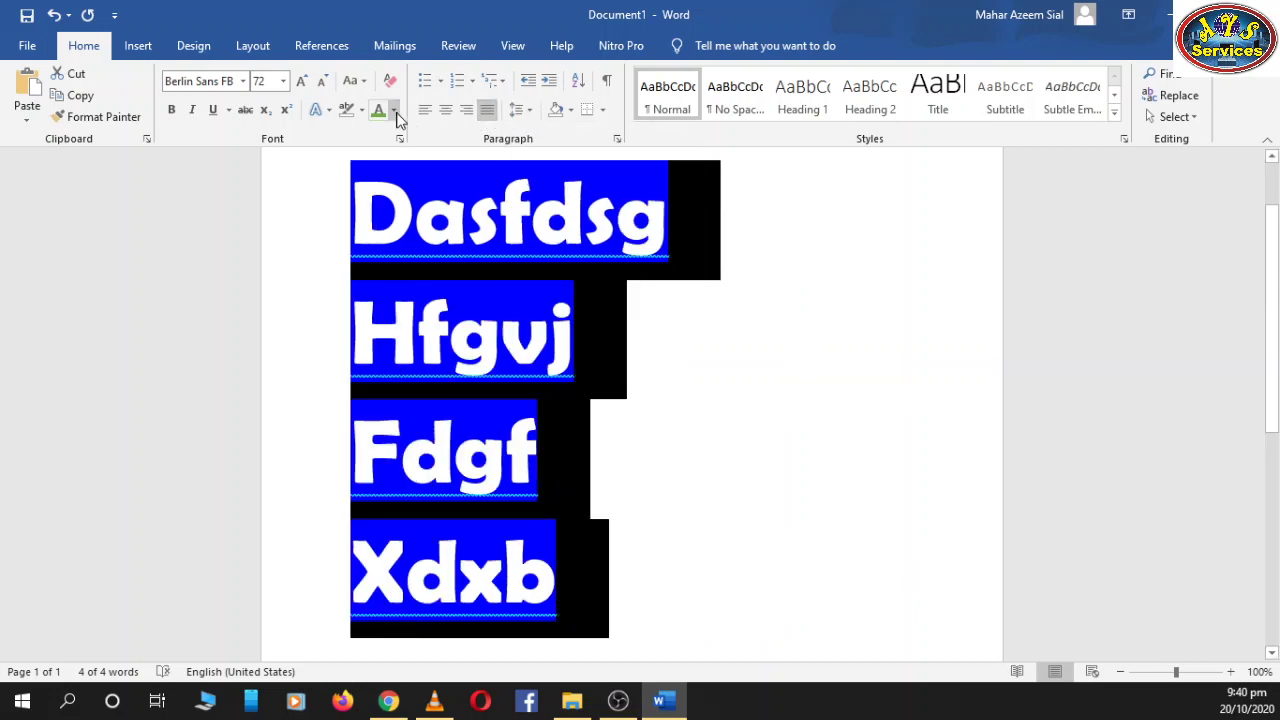
left_click(726, 478)
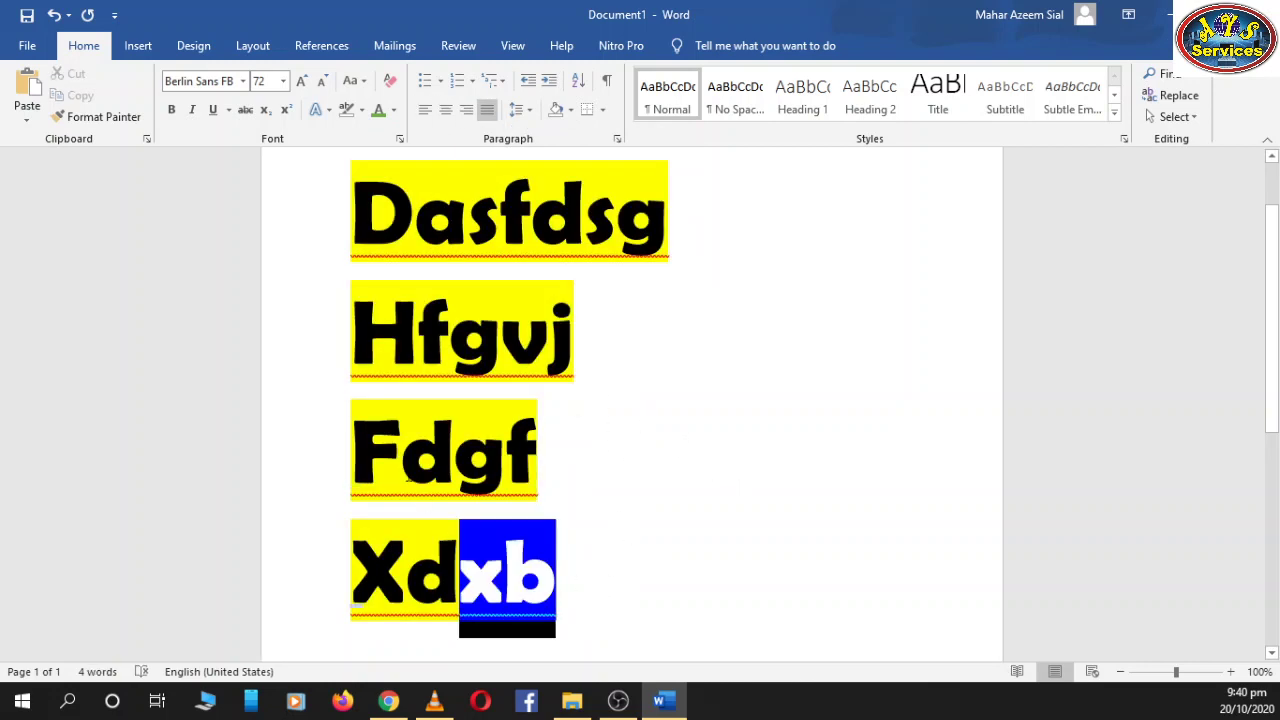
left_click_drag(603, 589, 325, 229)
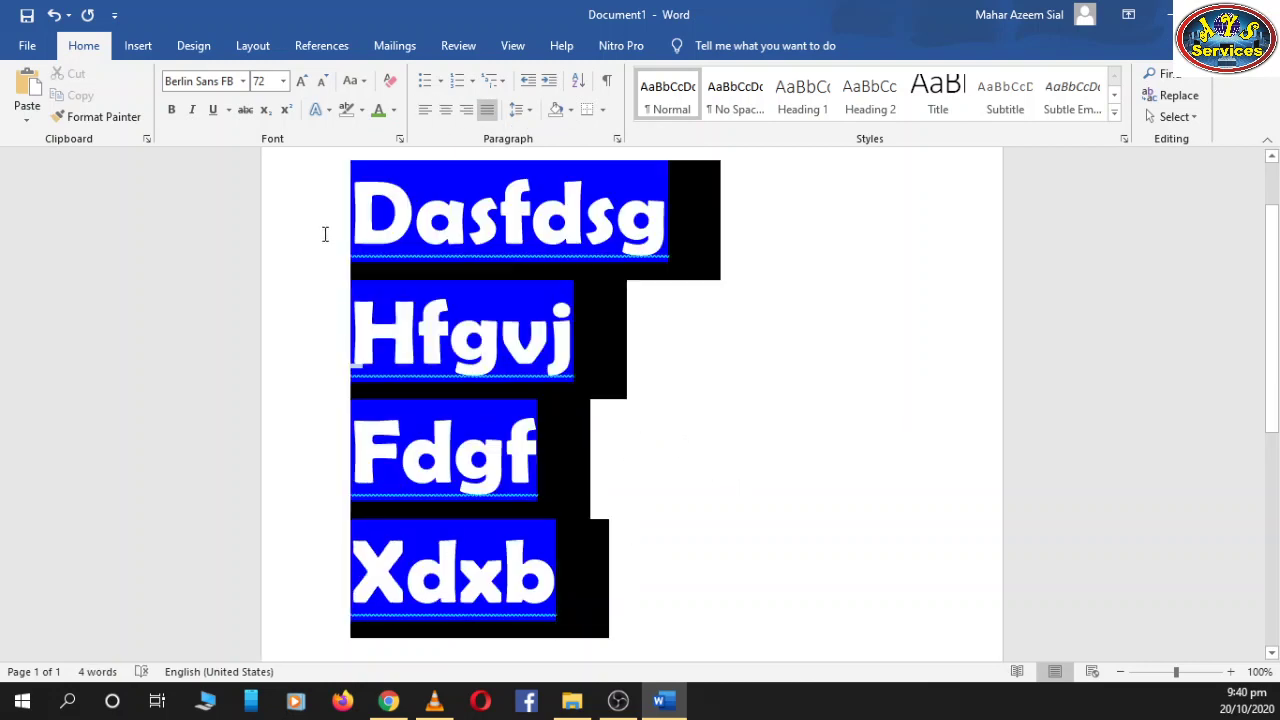
left_click(594, 368)
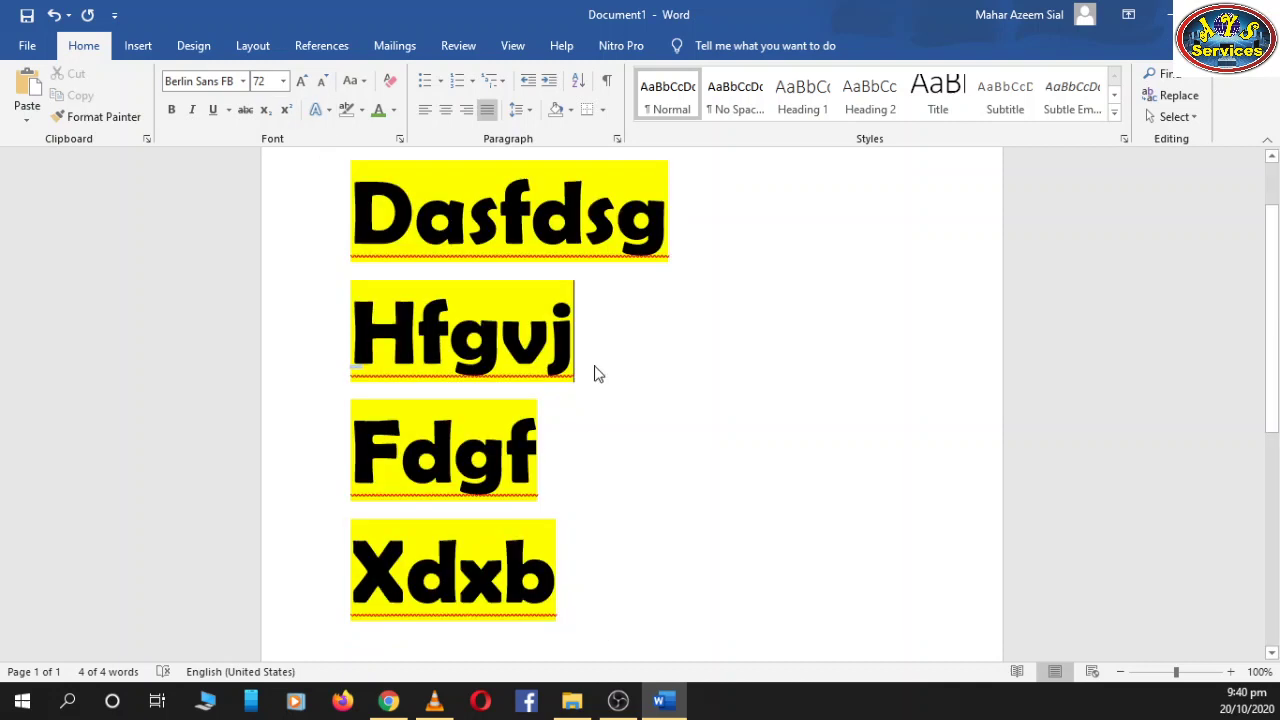
Step: Add a superscript 2, a subscript 2 and a normal 2 after Hfgvj
left_click(285, 110)
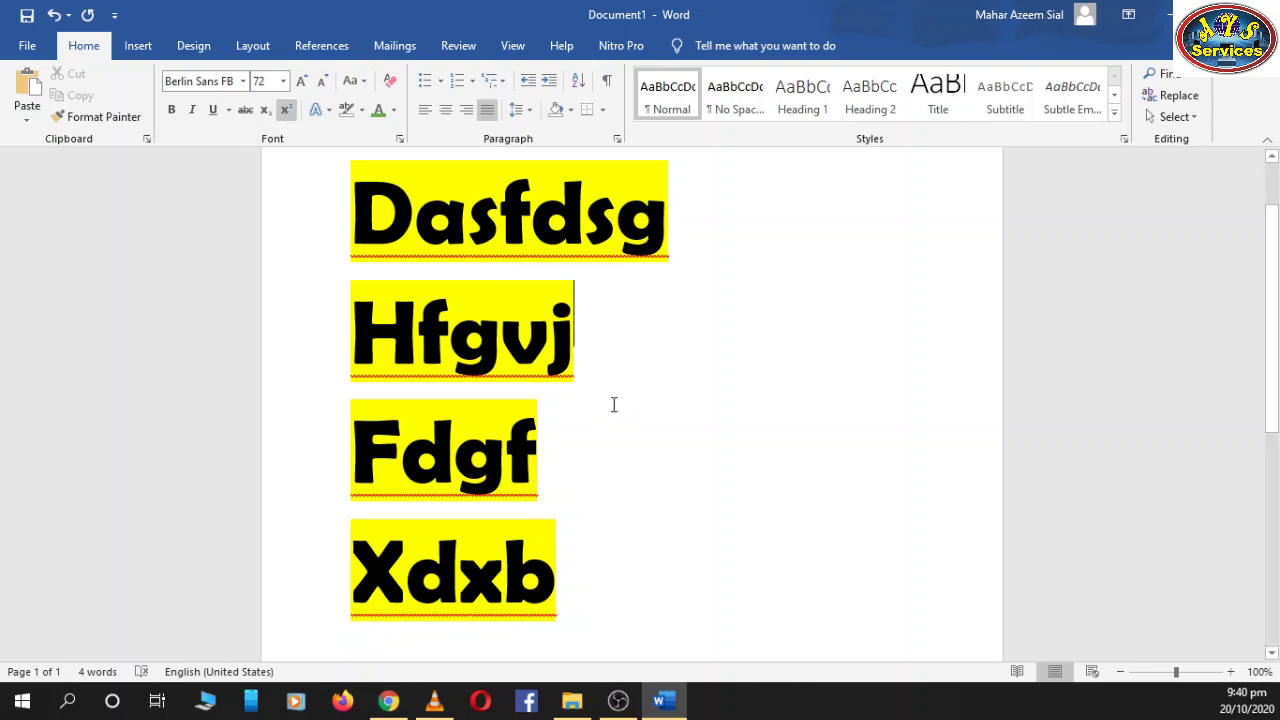
type("2")
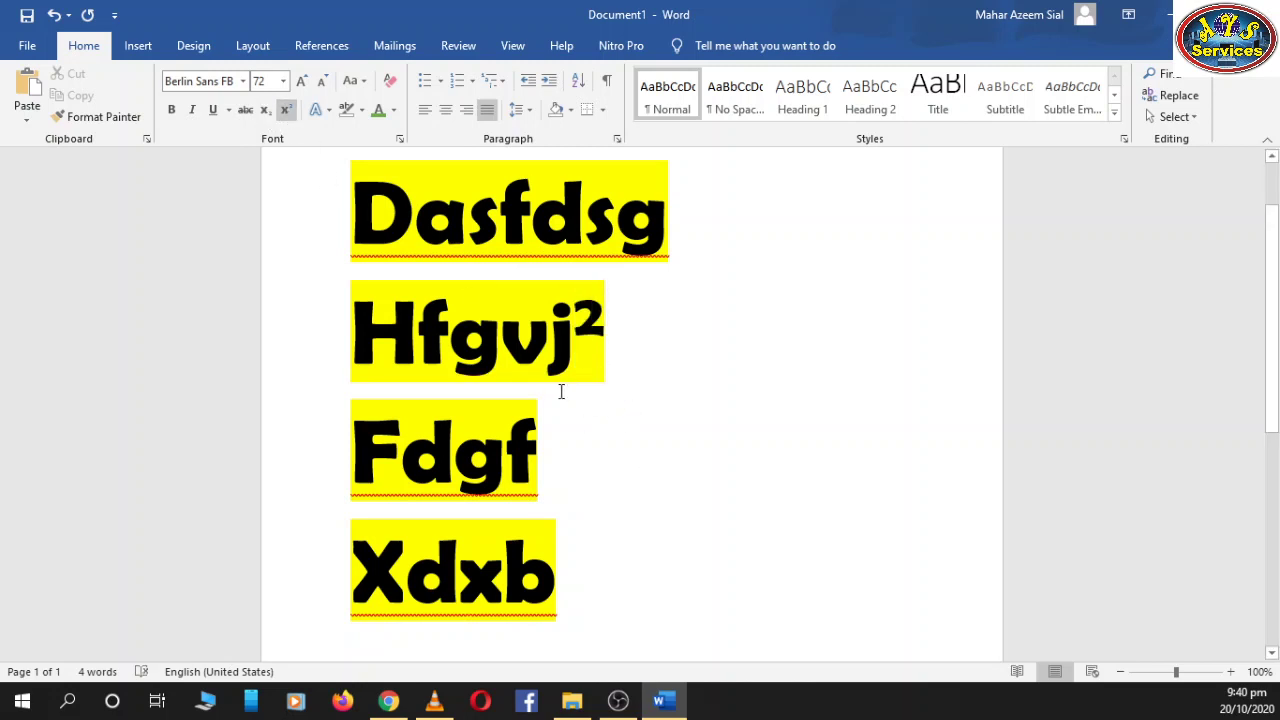
left_click(288, 112)
left_click(268, 113)
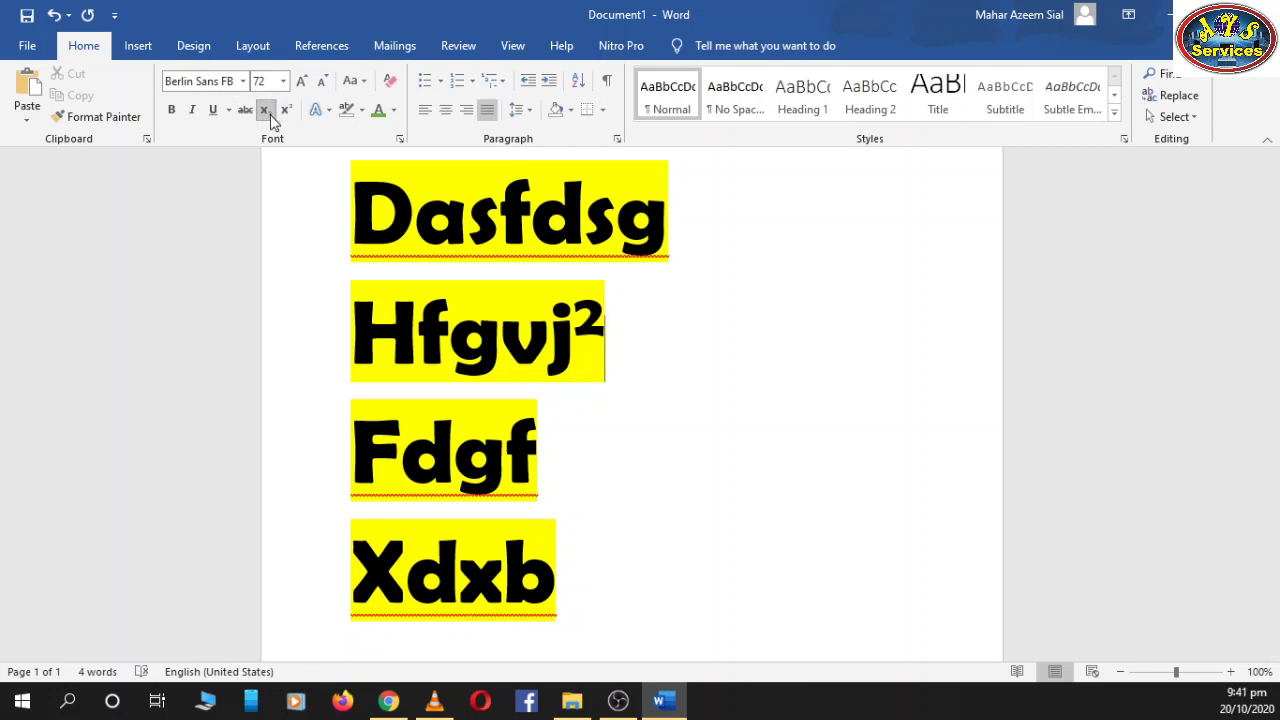
type("2")
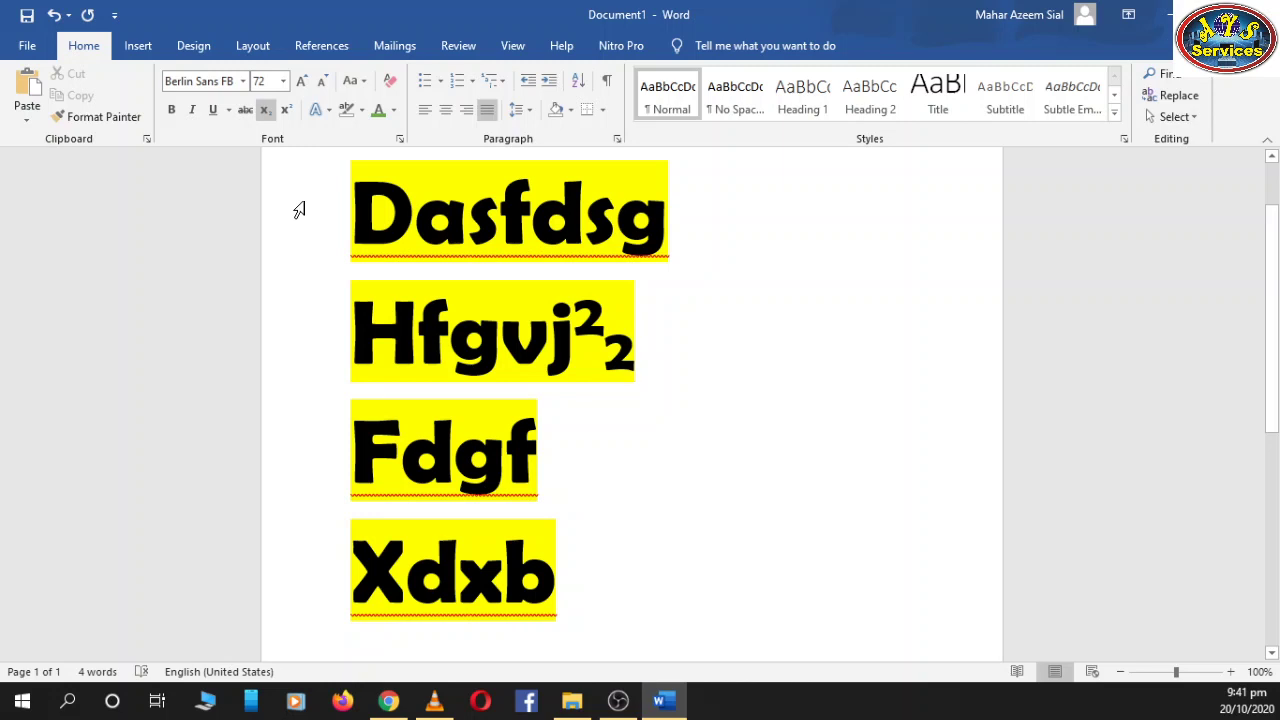
left_click(264, 109)
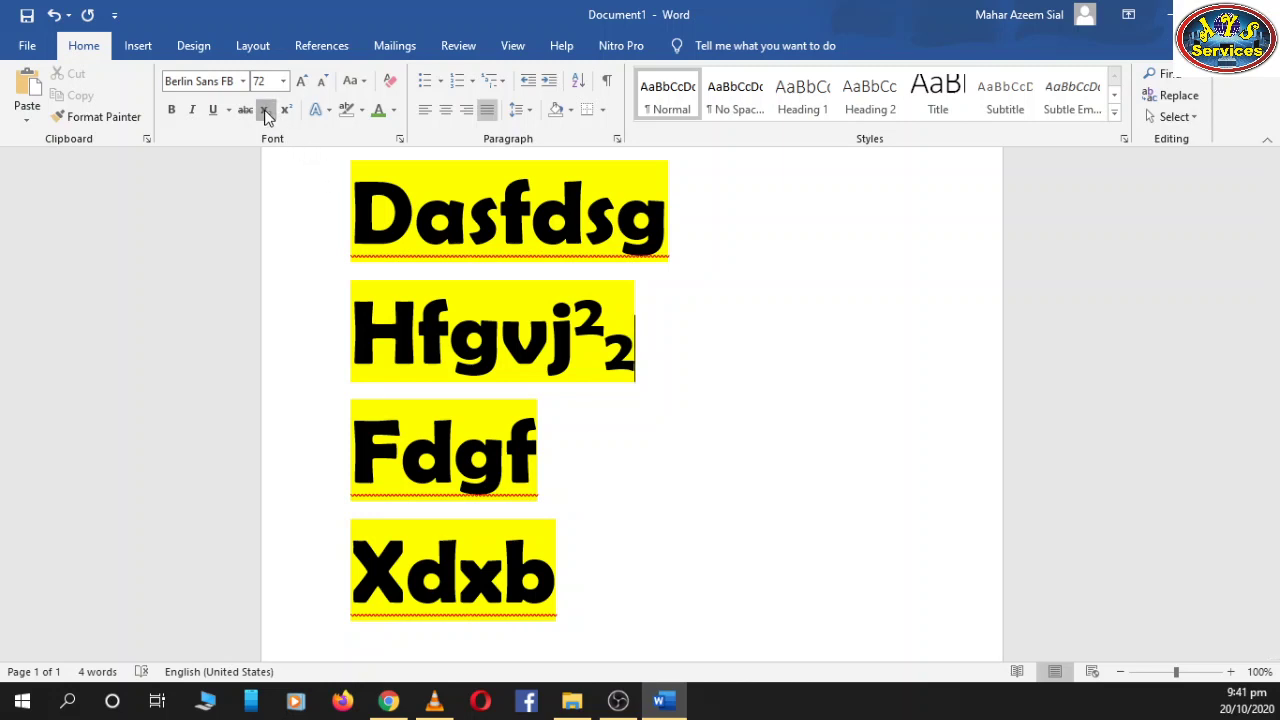
type("2")
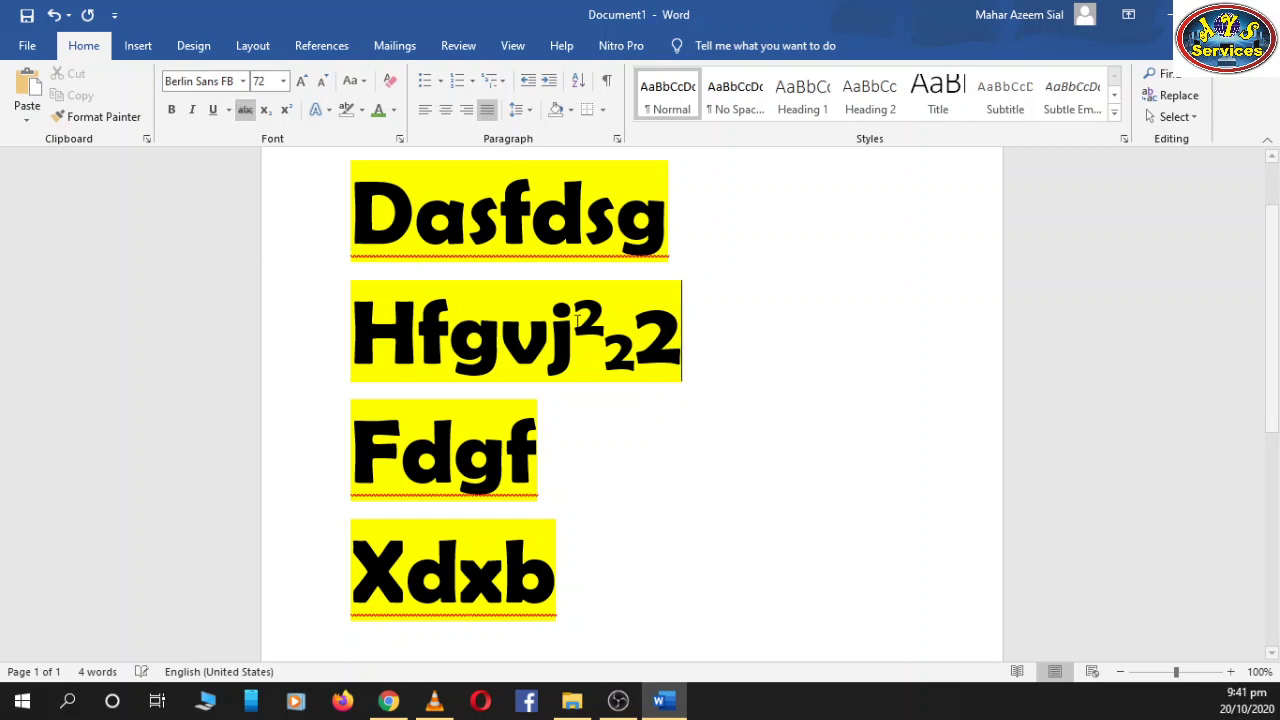
left_click_drag(681, 340, 418, 340)
left_click(238, 109)
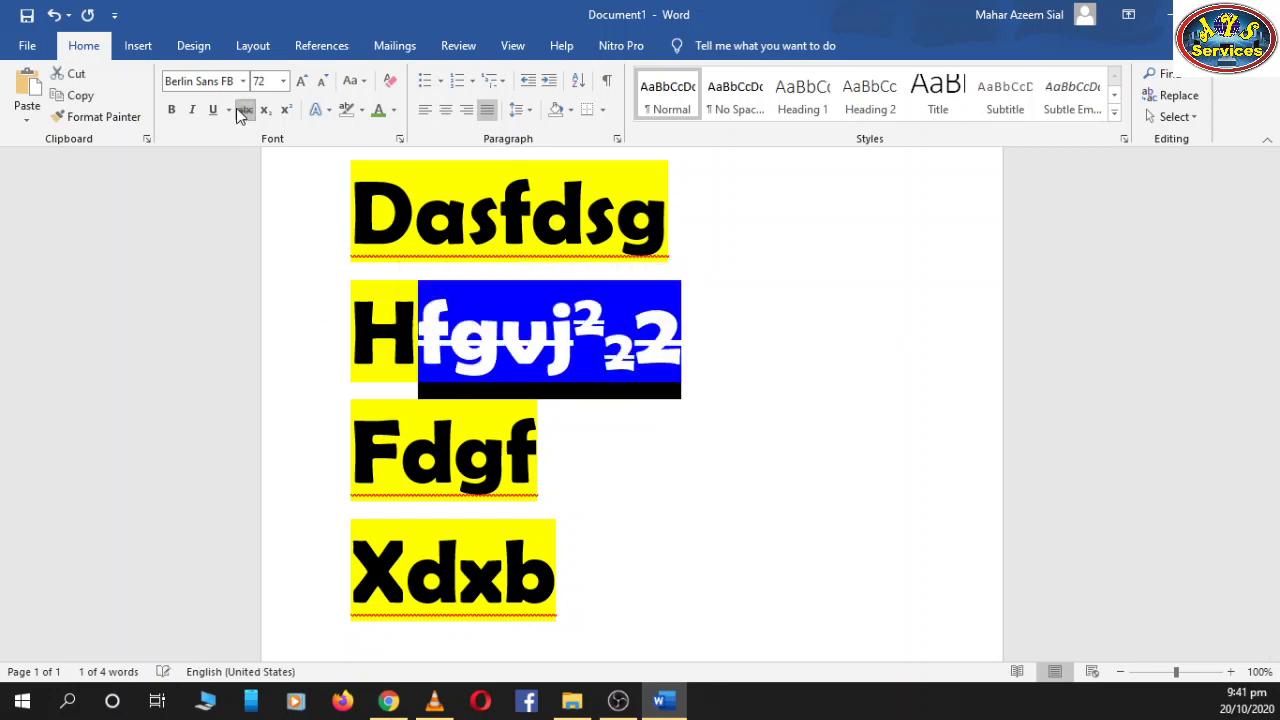
left_click(771, 340)
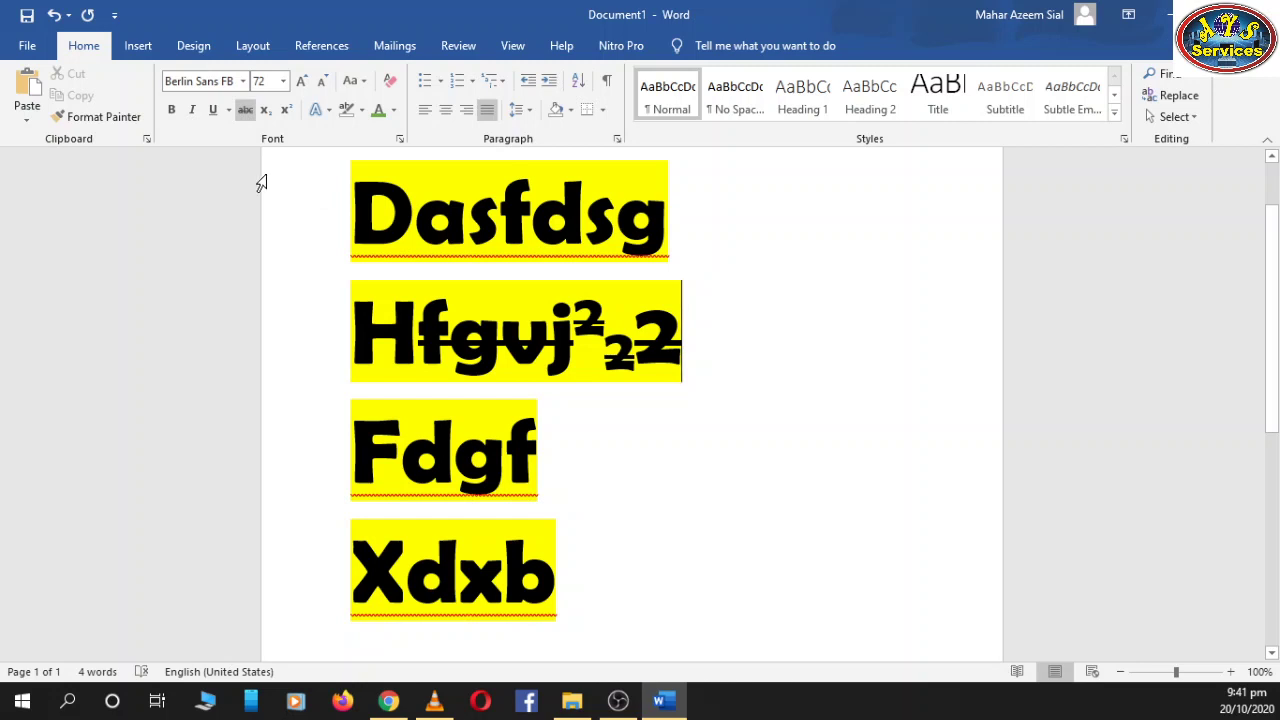
left_click(241, 109)
left_click_drag(709, 342, 419, 340)
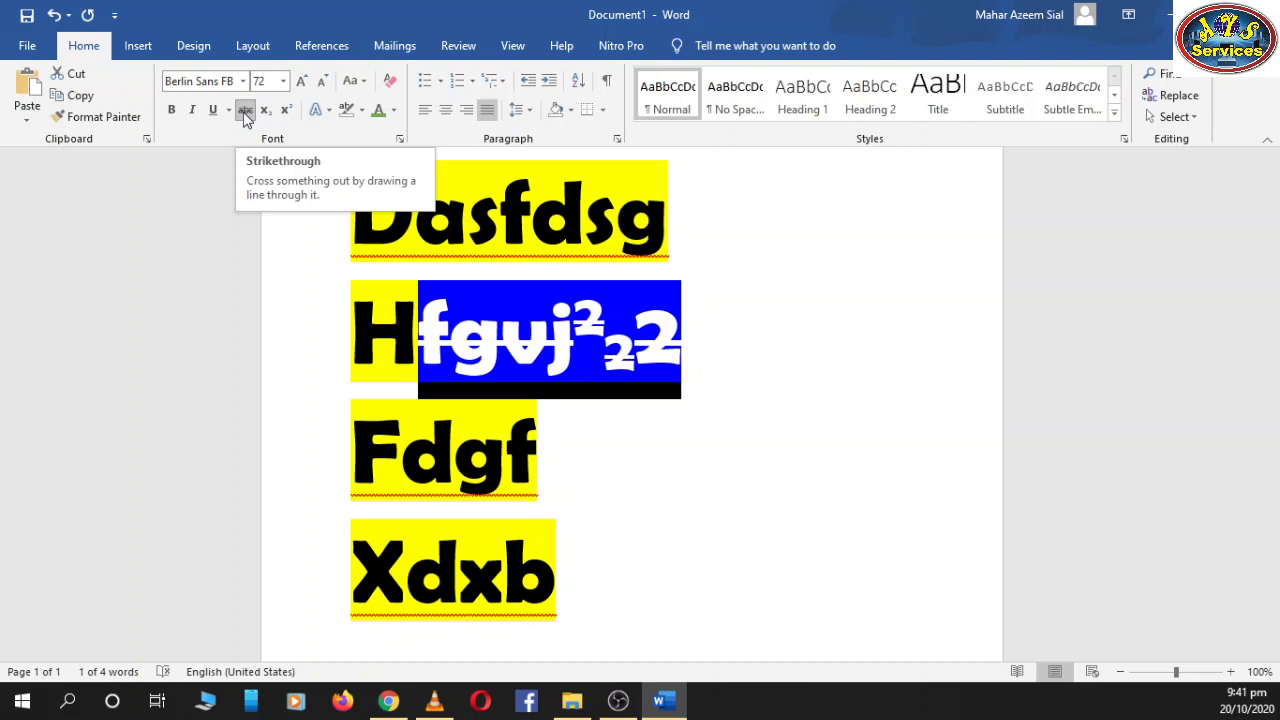
left_click(245, 115)
left_click(786, 367)
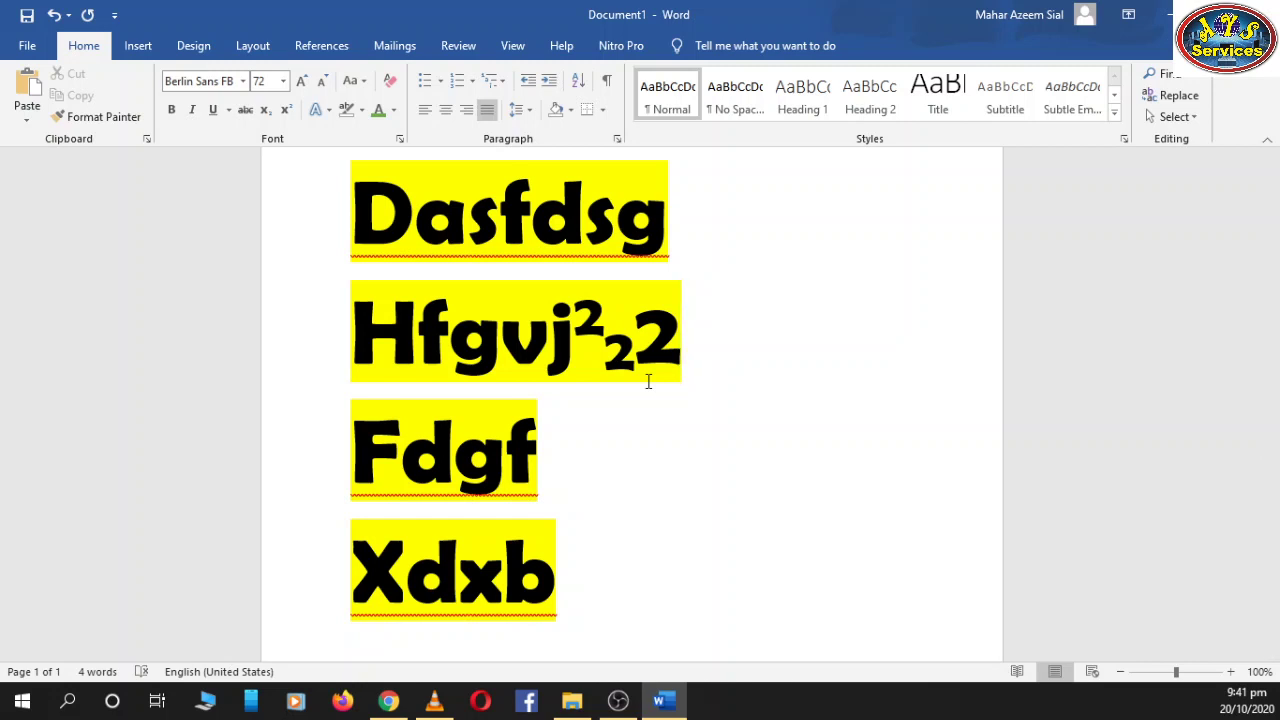
left_click(765, 432)
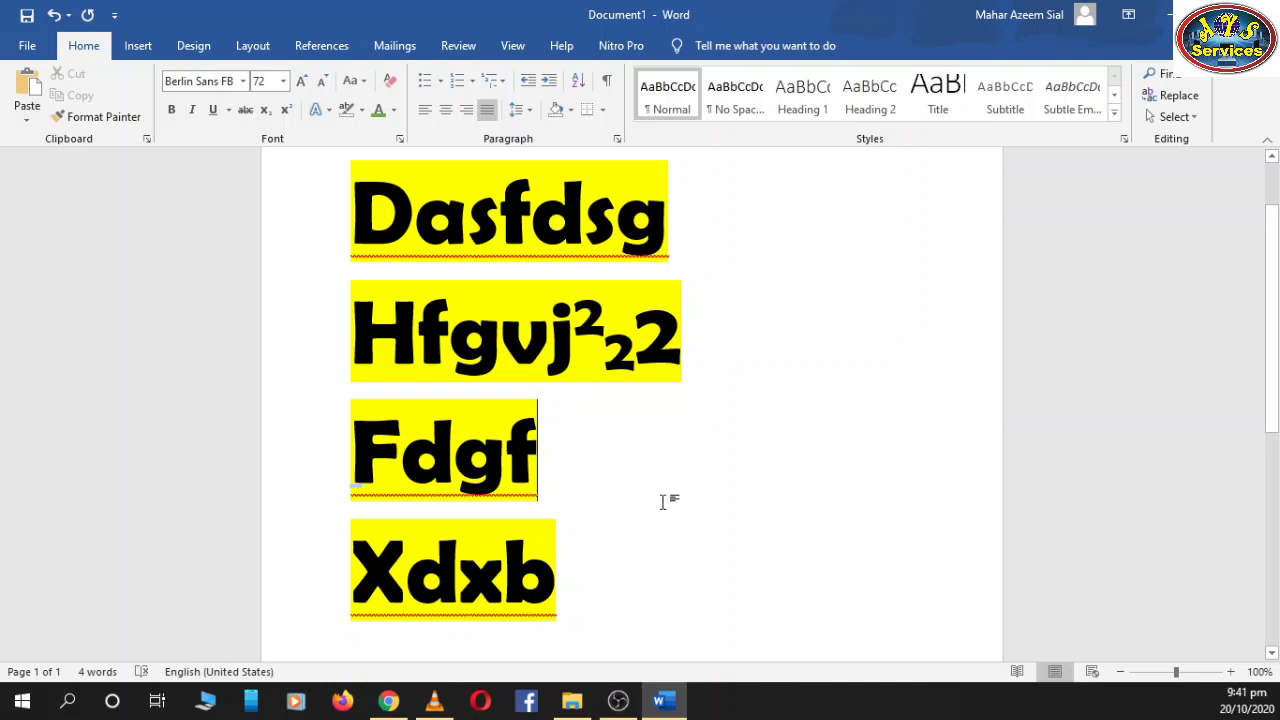
scroll(663, 500, "down", 2)
scroll(663, 500, "up", 3)
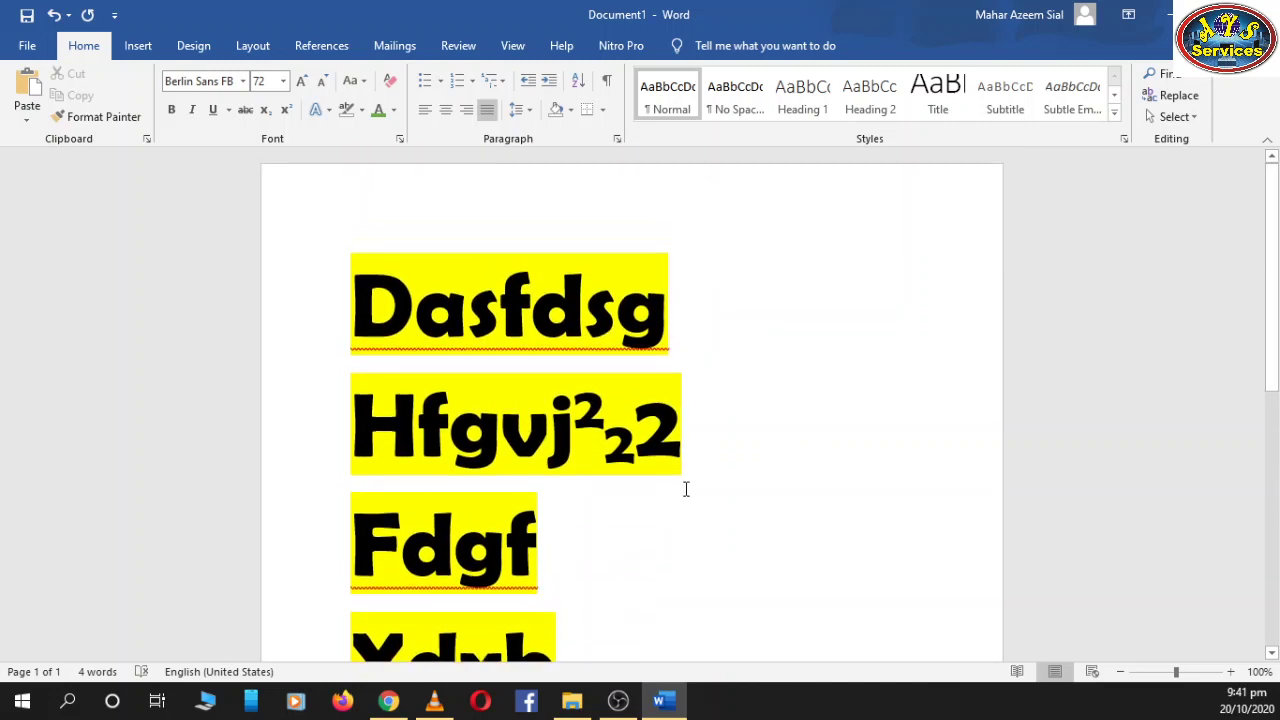